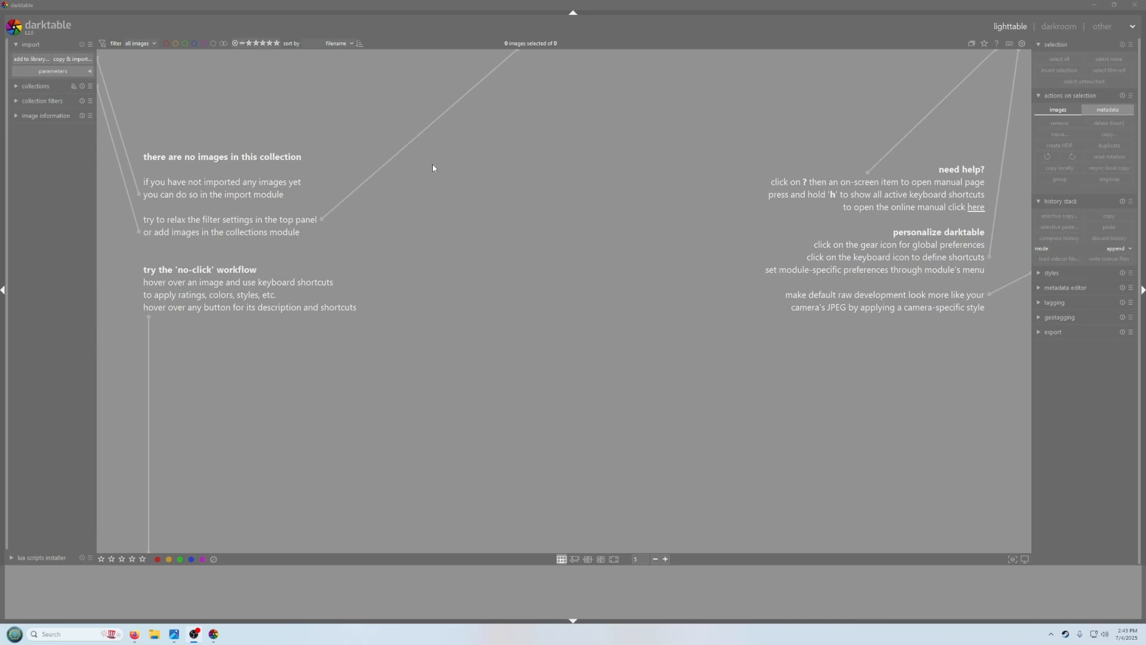
Add the To Edit folder as a place and import the images from its Roll 46 folder into the library
click(29, 60)
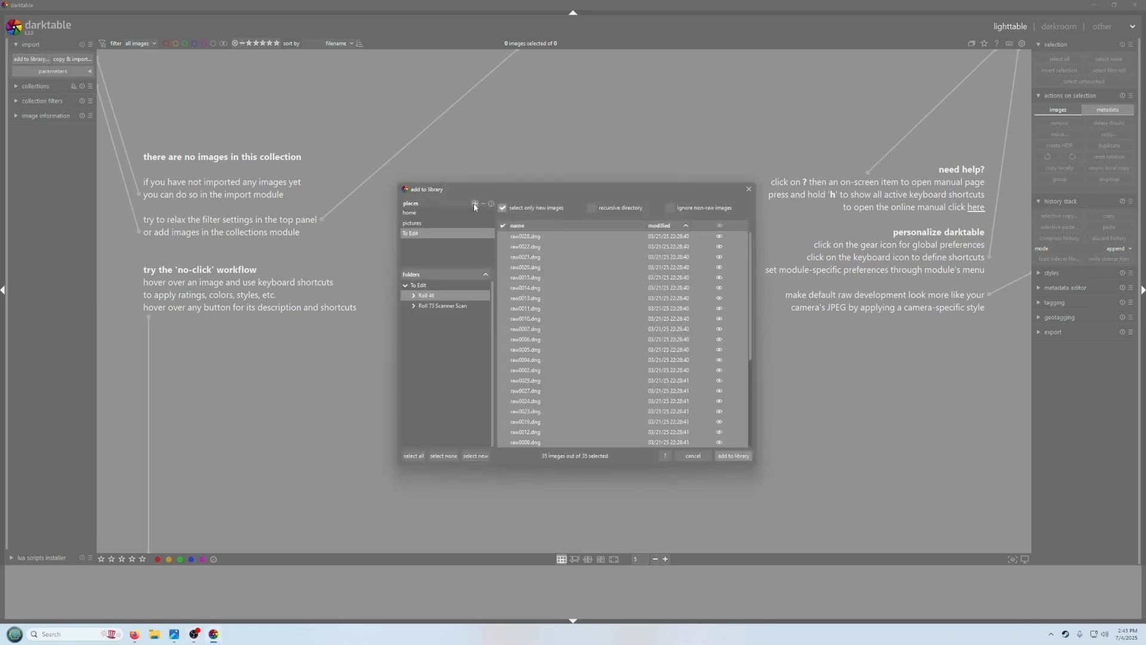
click(474, 205)
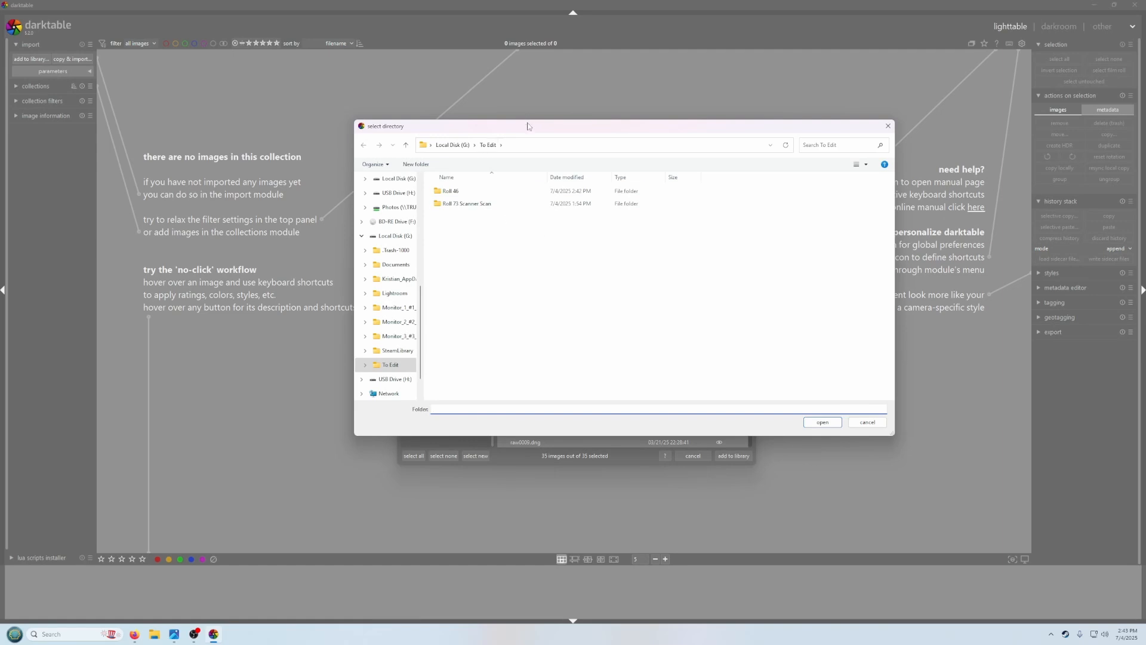
click(393, 364)
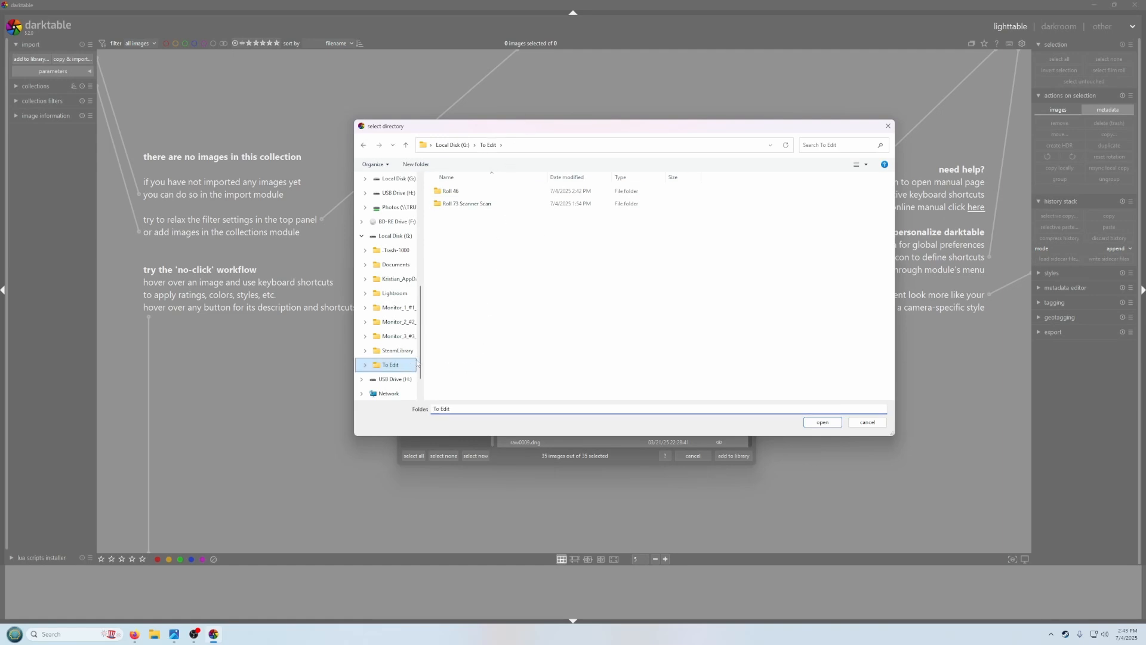
click(821, 422)
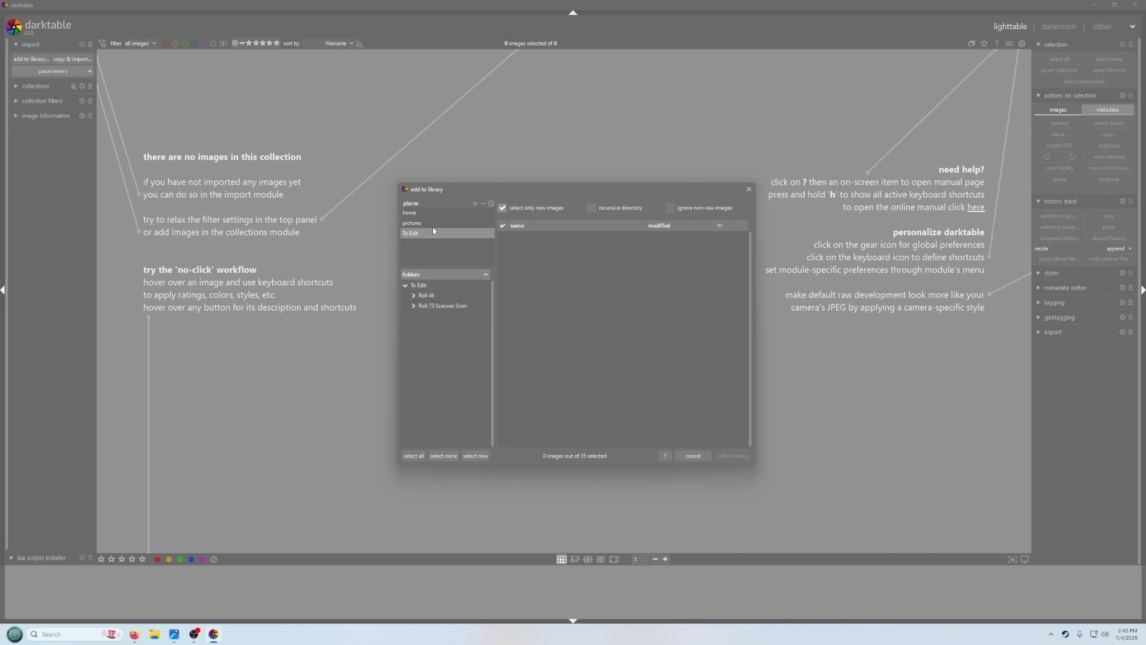
click(428, 296)
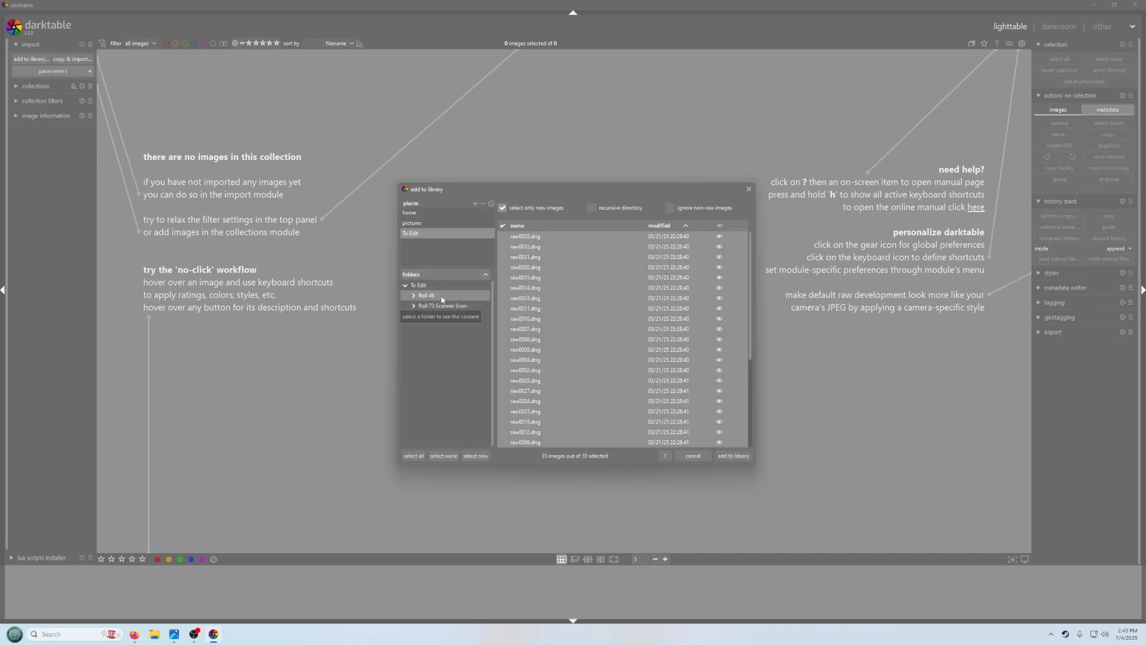
click(734, 456)
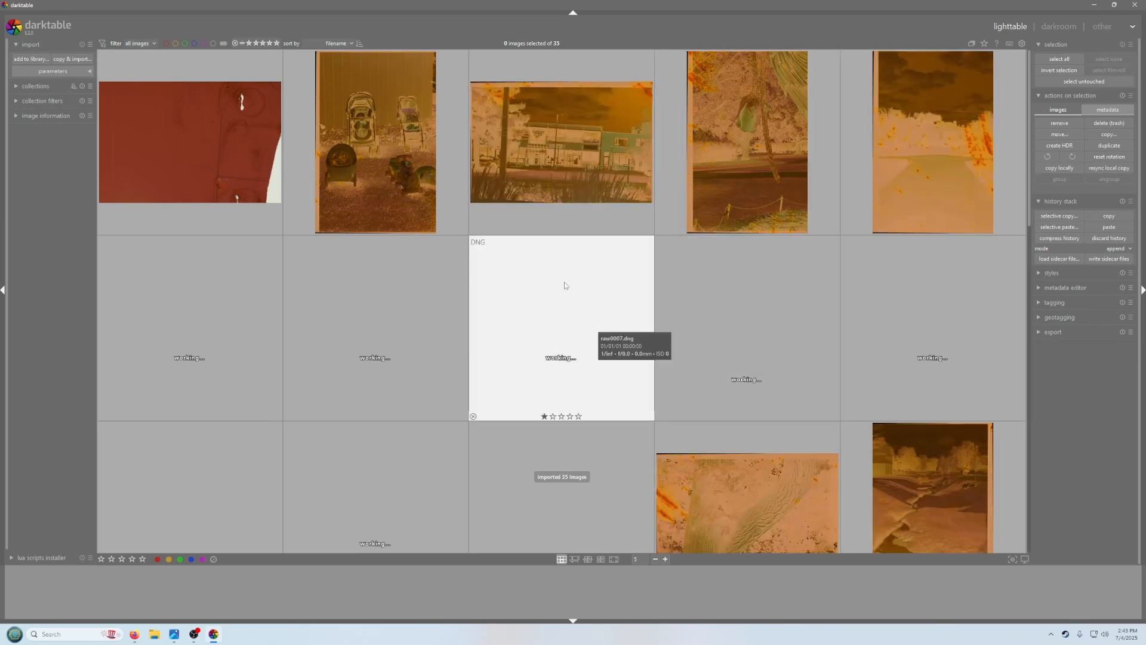
scroll(789, 292, down, 4)
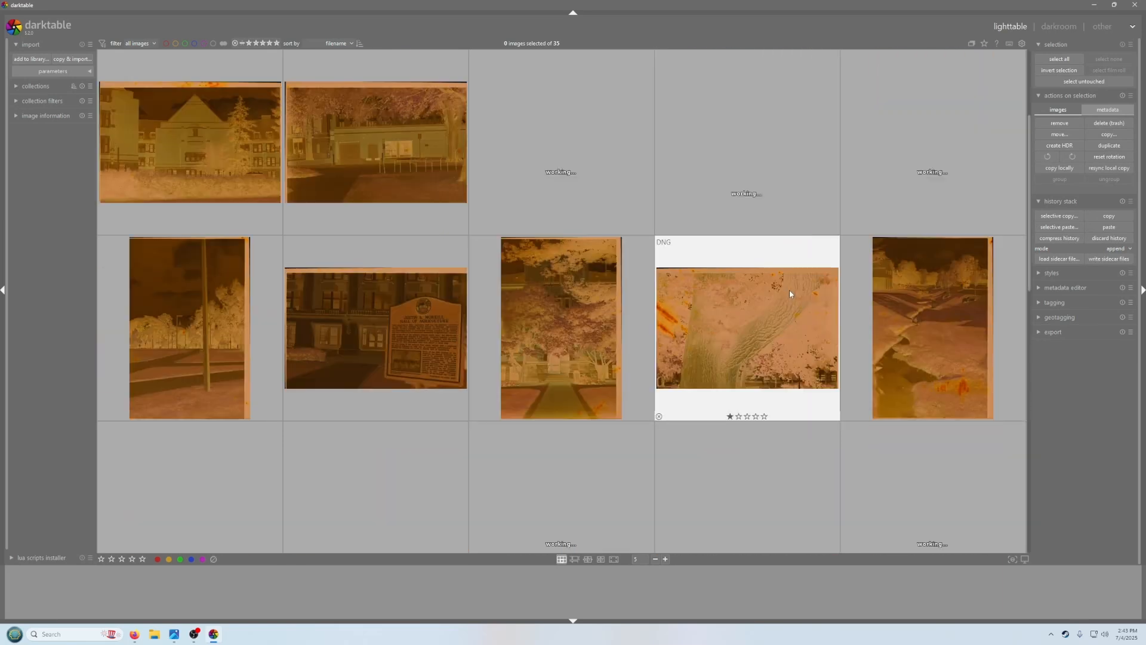
scroll(629, 286, up, 2)
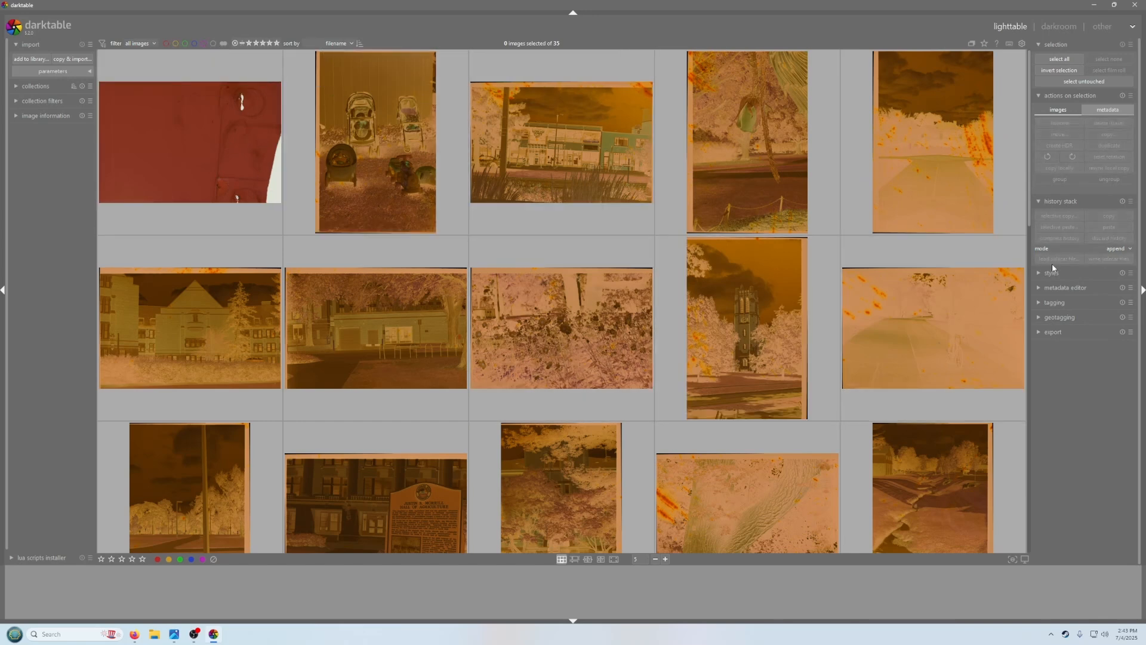
click(1043, 288)
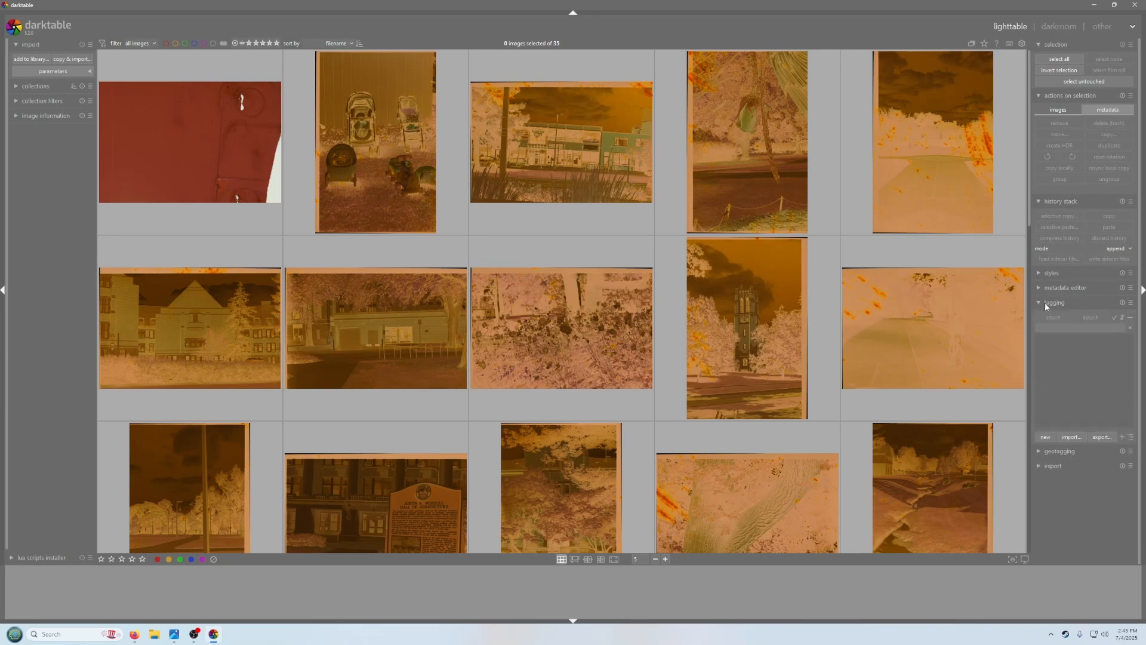
click(1043, 288)
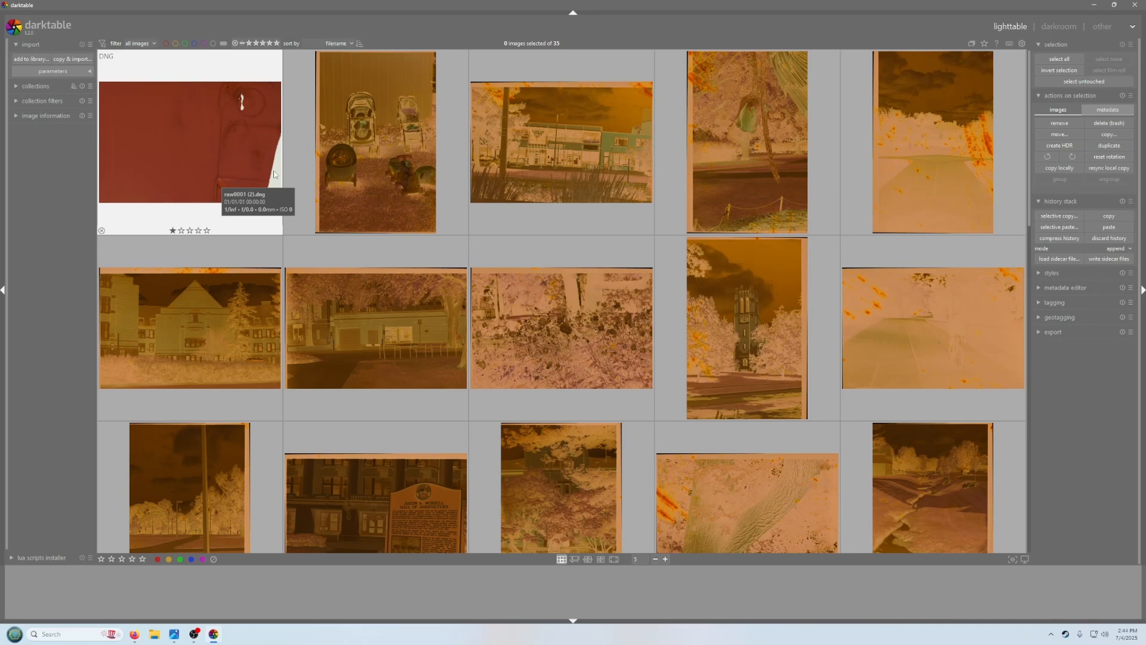
Open the blank red film-base frame in the darkroom
click(206, 132)
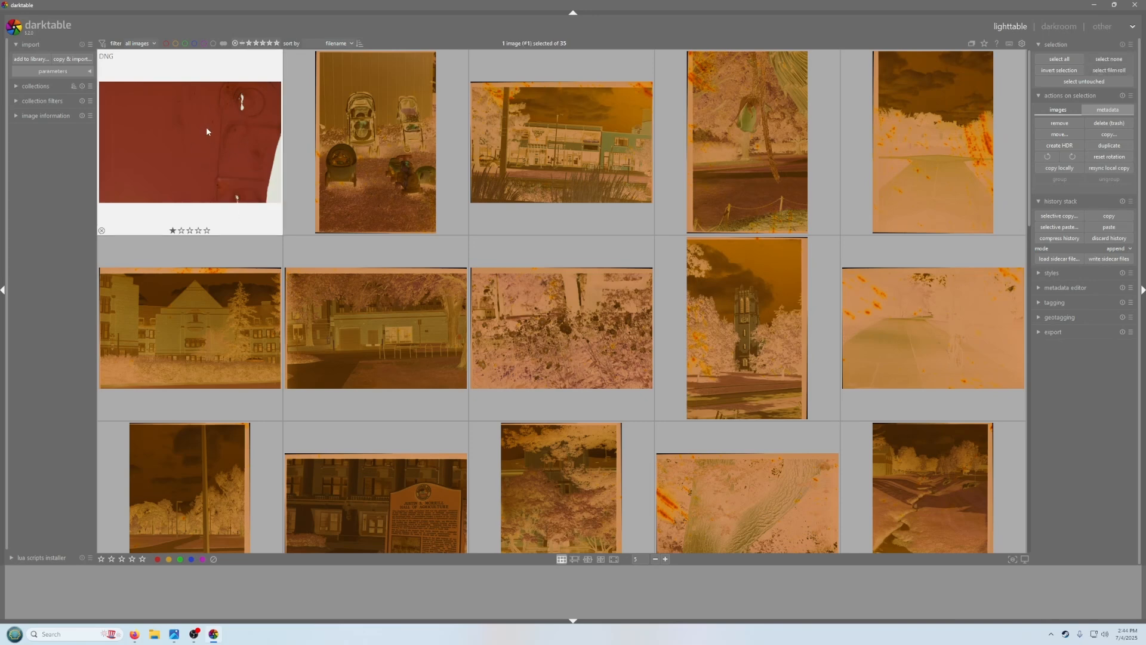
key(d)
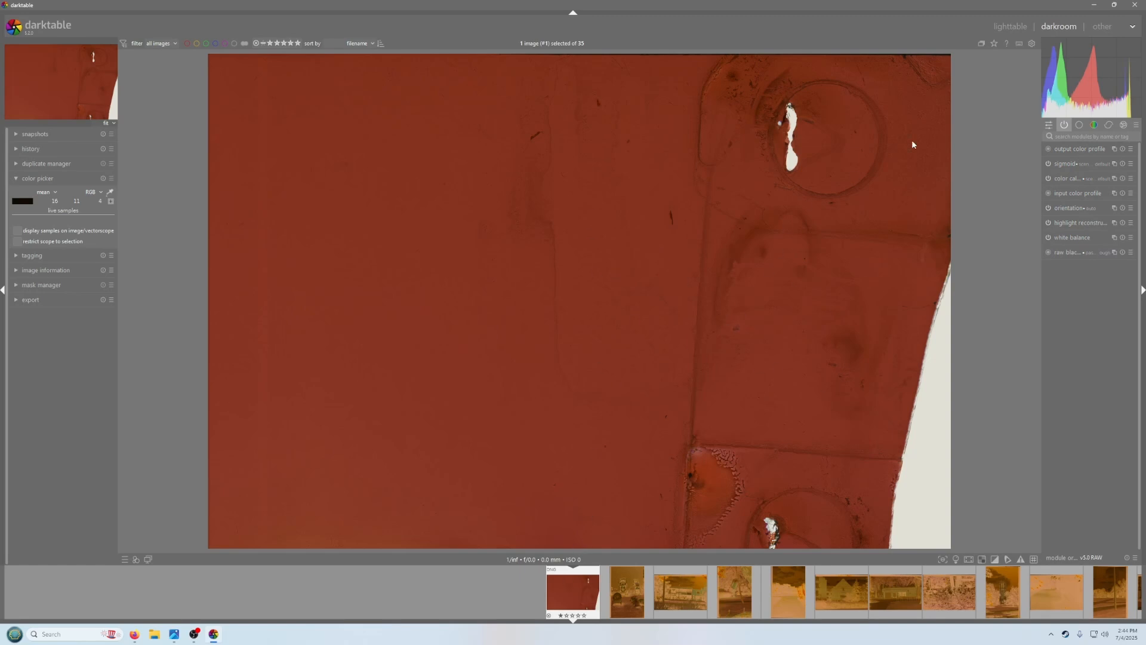
click(1015, 29)
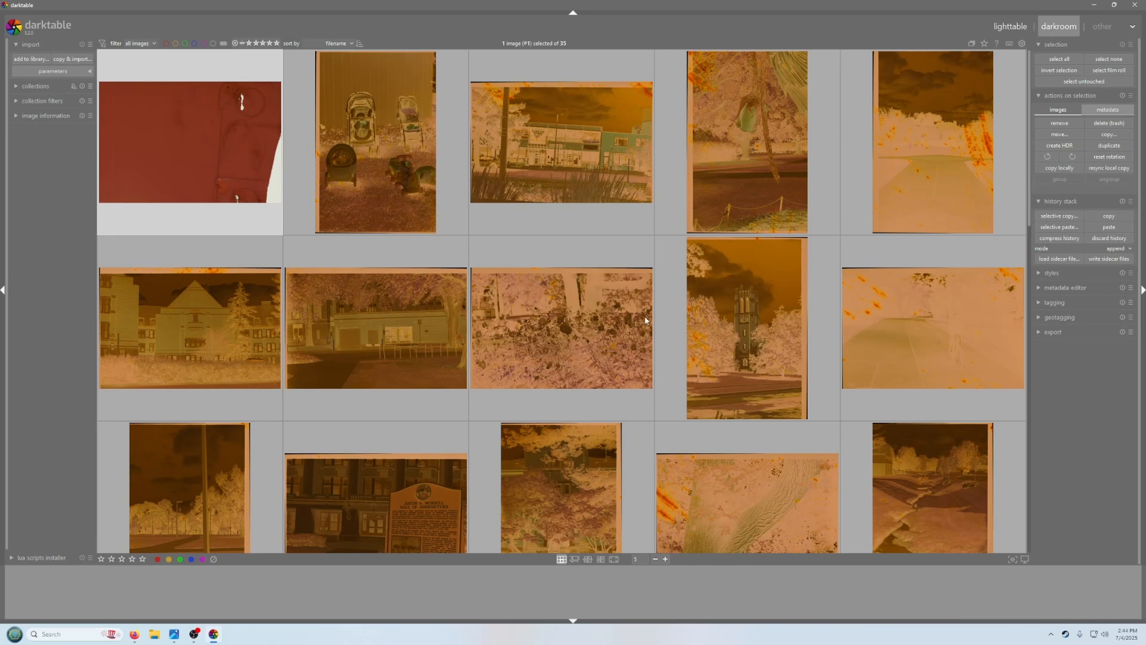
key(d)
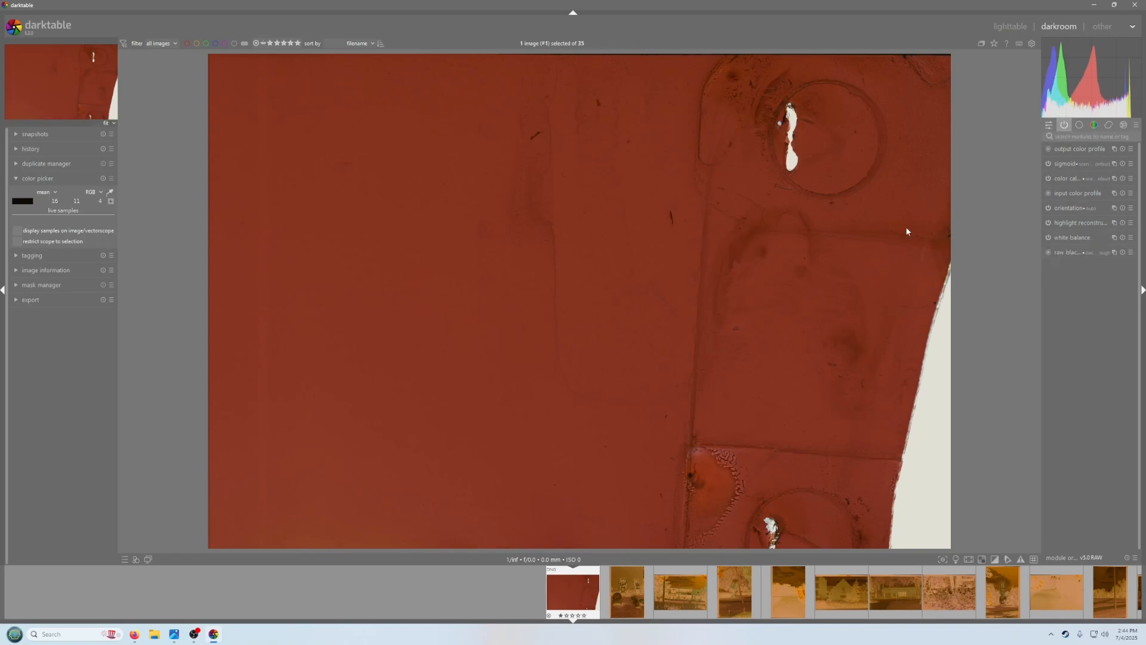
Turn off color calibration and set white balance from an area on the bright film edge
click(1048, 178)
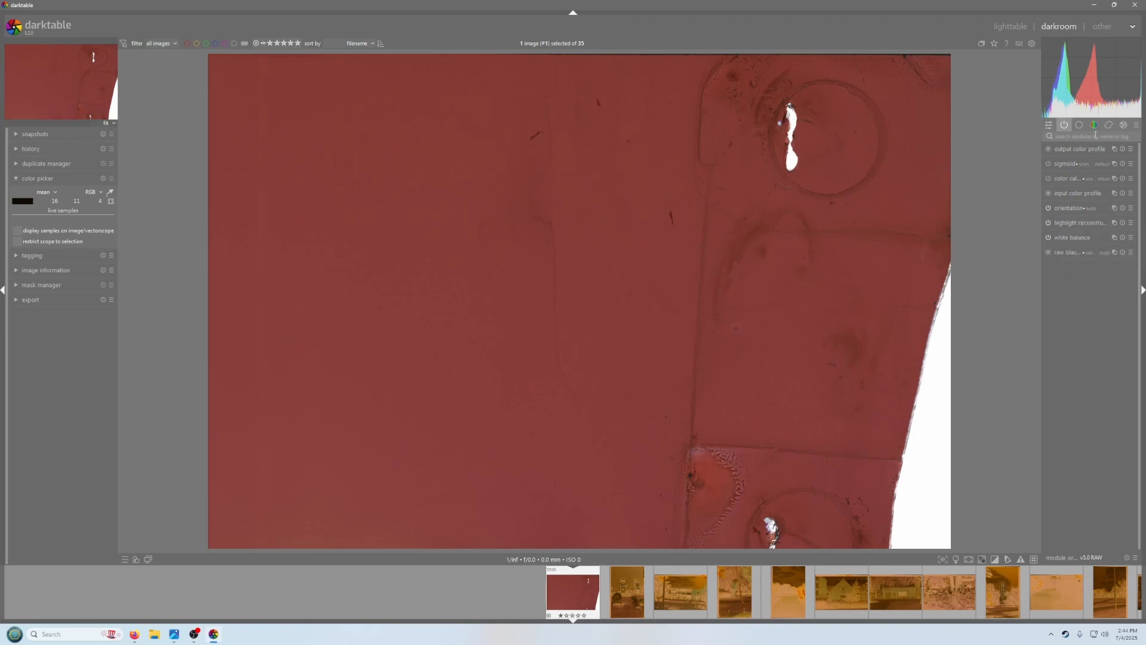
click(1072, 237)
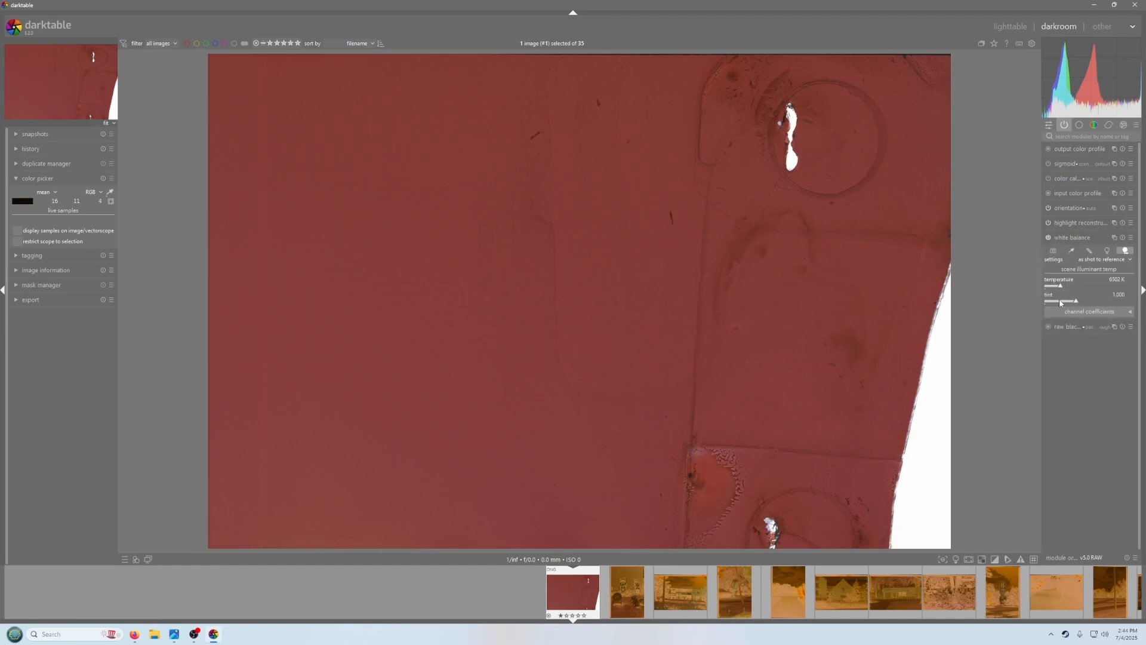
click(1074, 253)
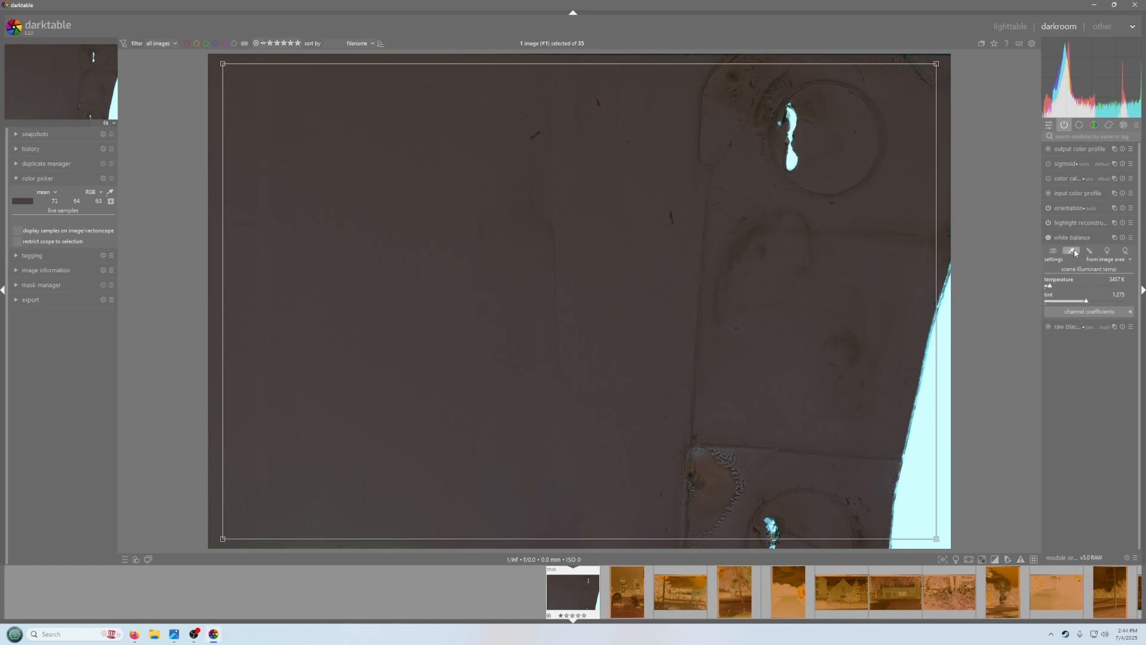
drag(947, 364, 925, 529)
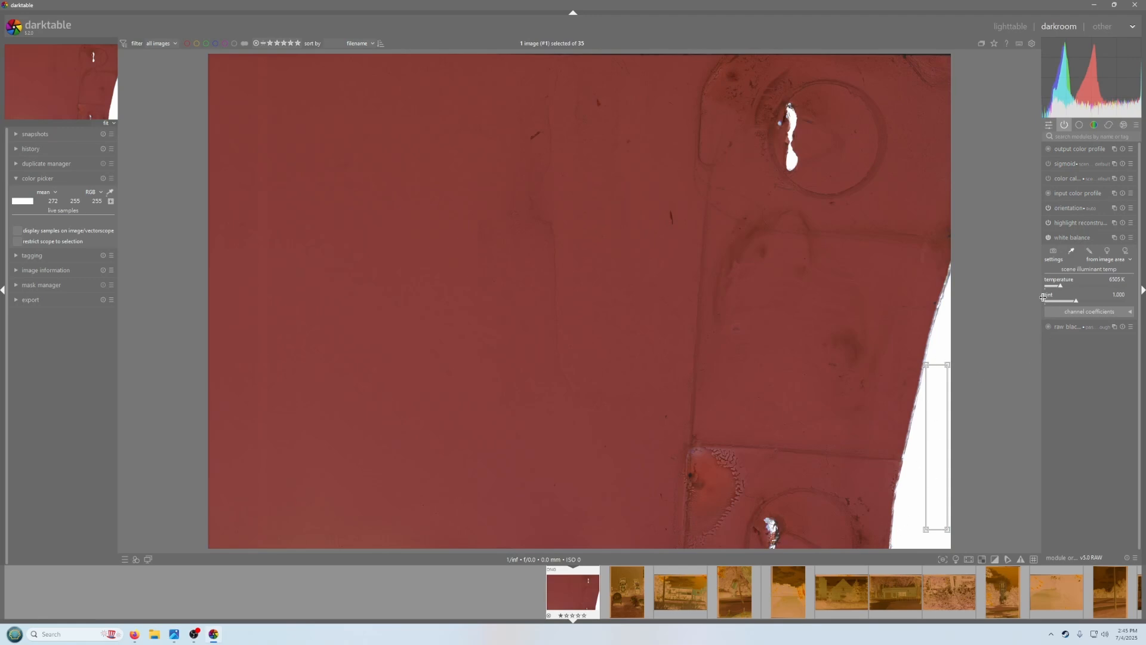
click(1083, 238)
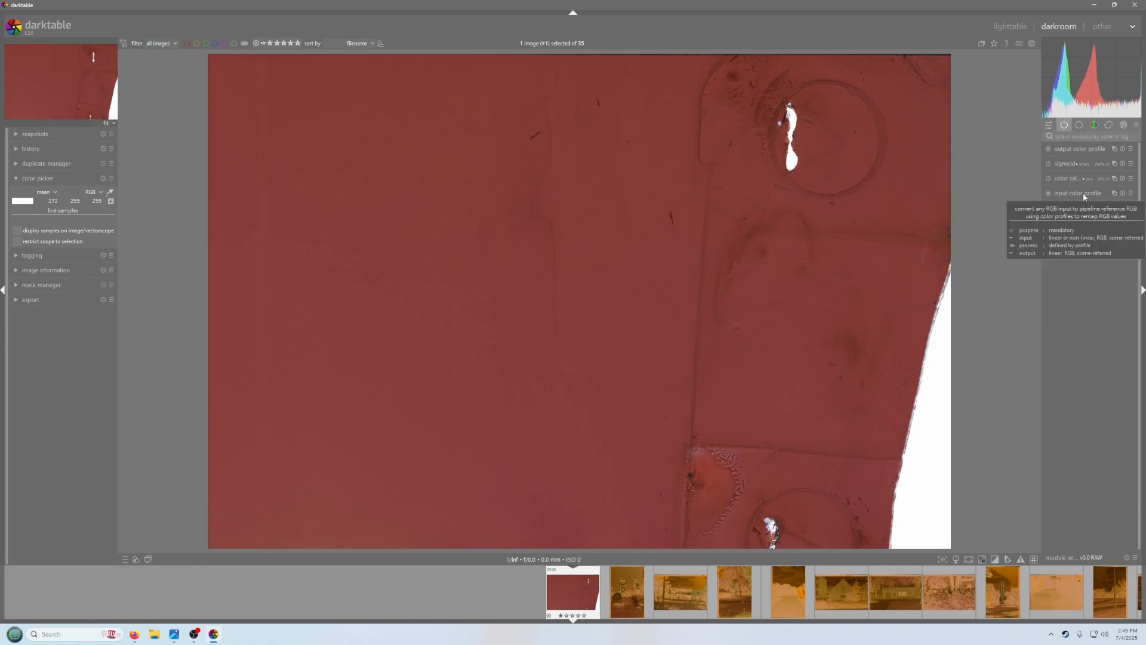
Return to the lighttable and copy this frame's history stack
click(1009, 27)
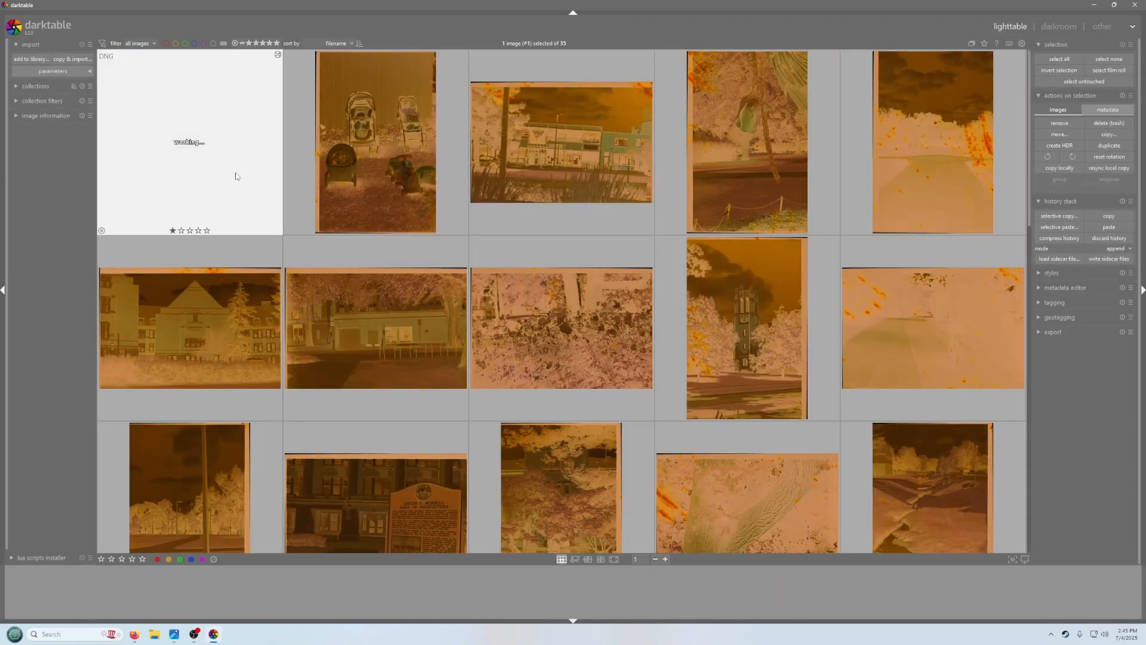
click(1059, 95)
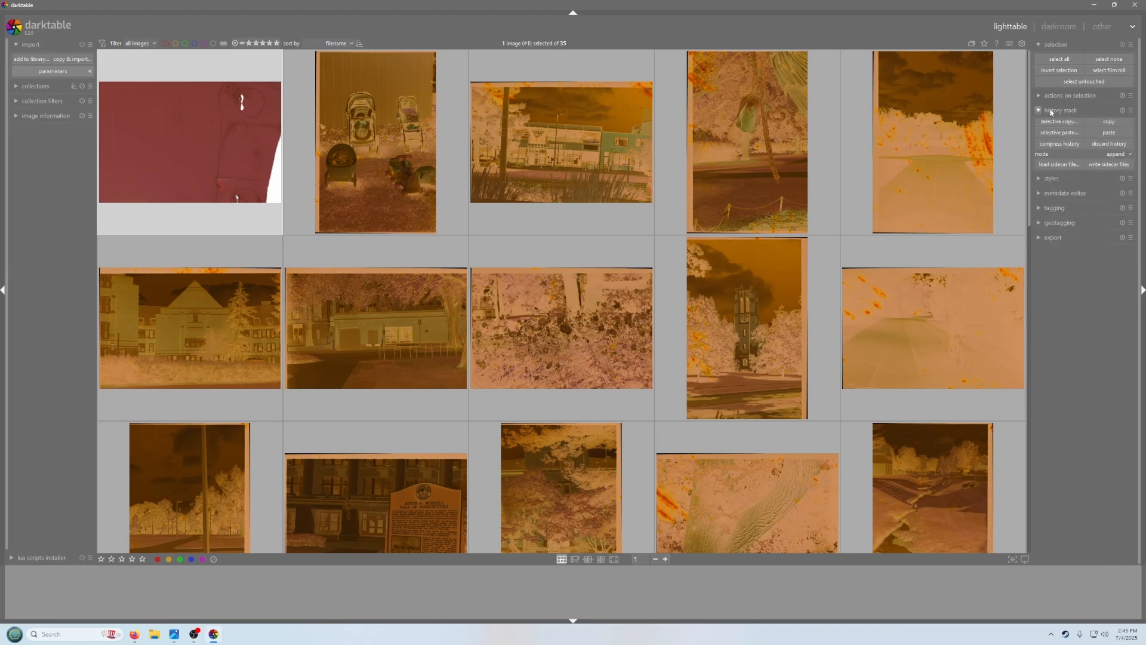
click(1113, 125)
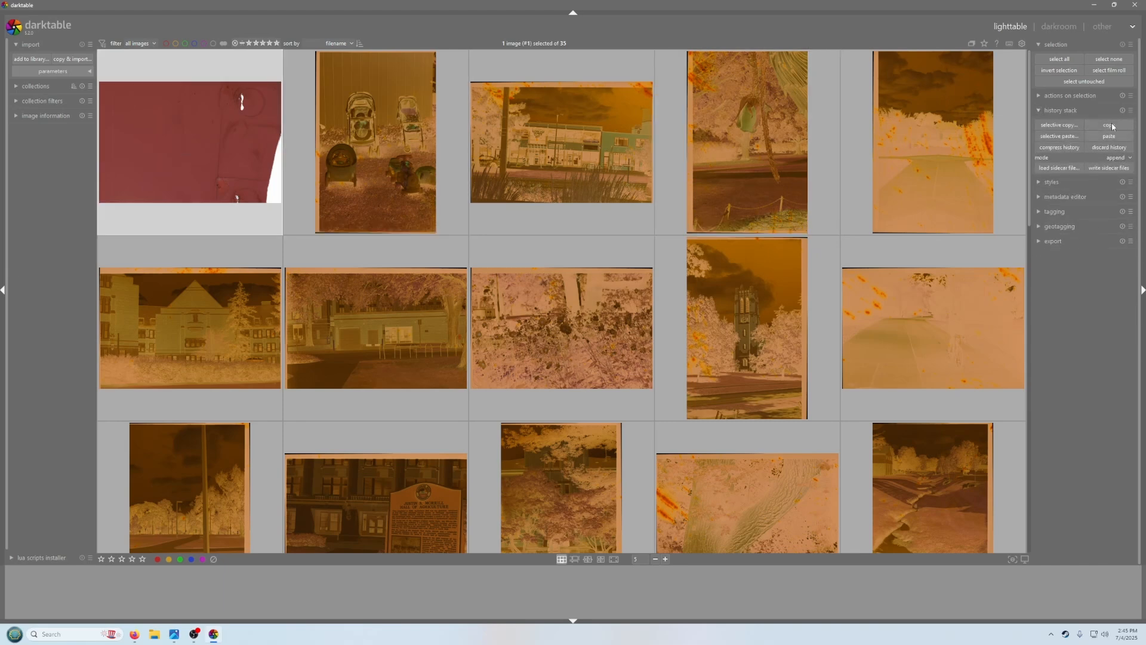
Select all images and paste the copied history stack onto them
click(375, 131)
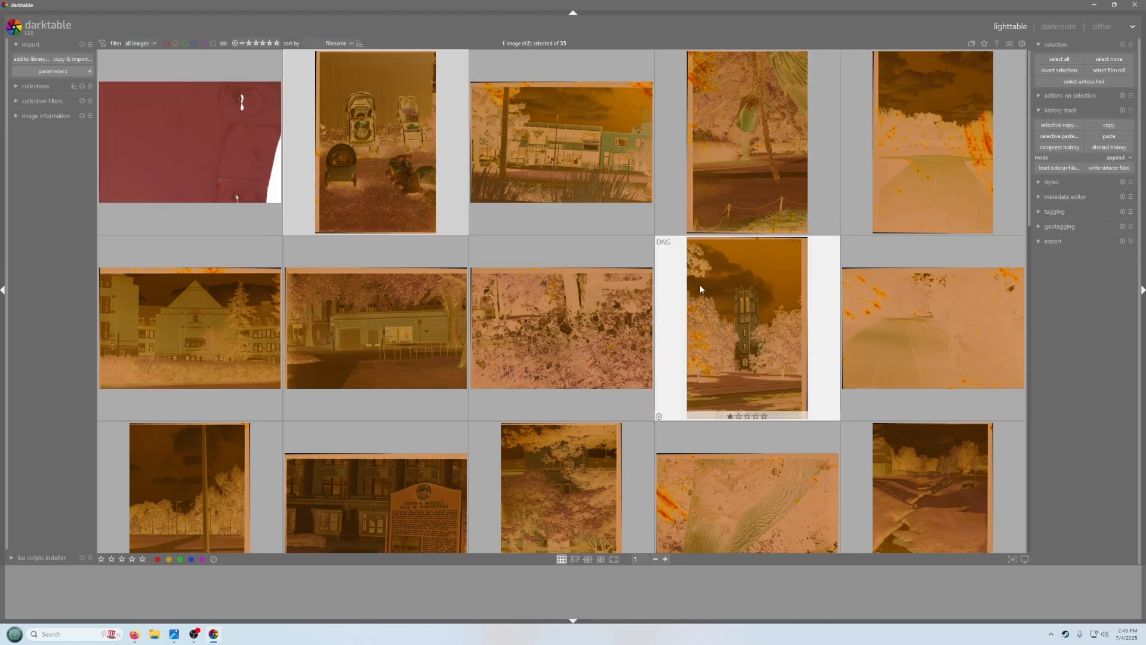
scroll(700, 284, down, 5)
key(ctrl+a)
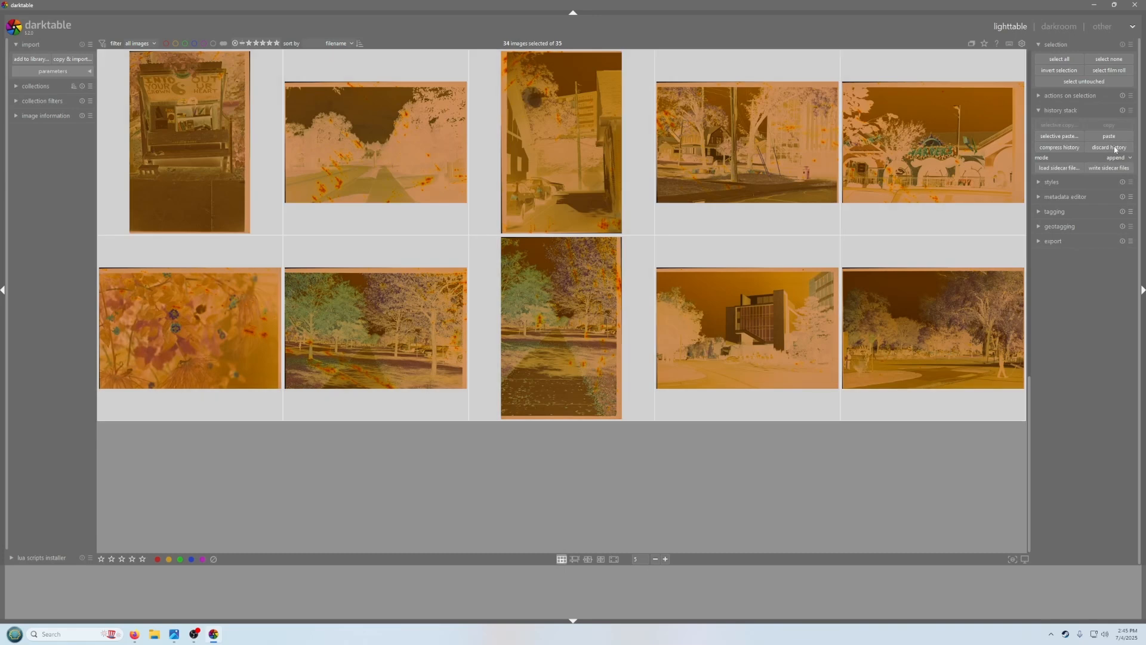
click(1109, 136)
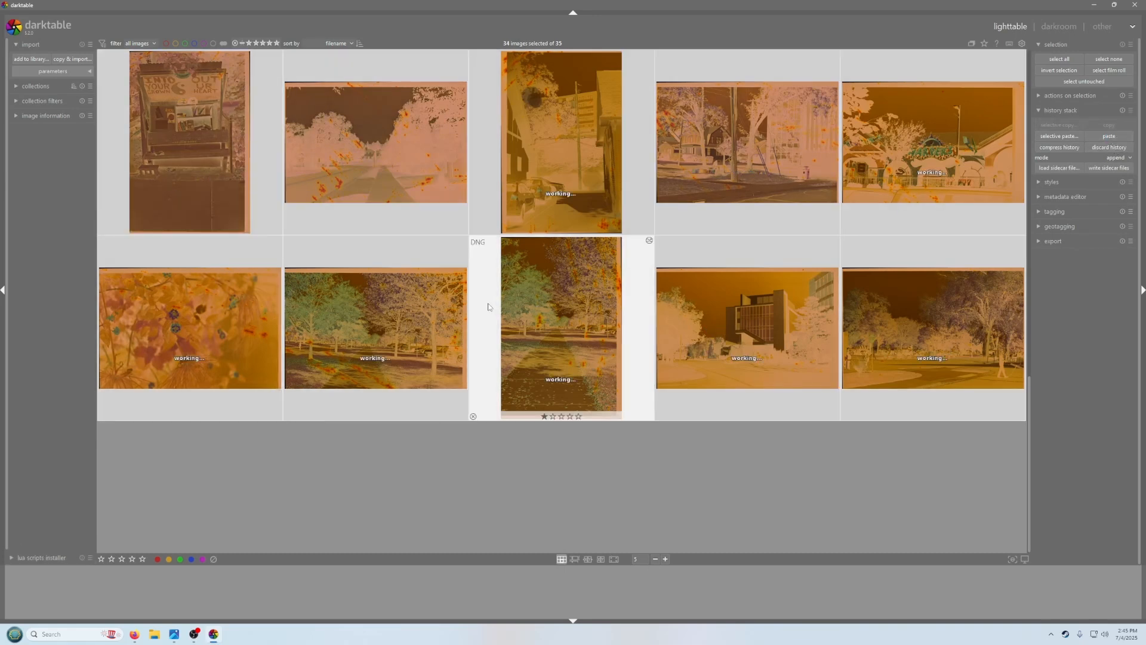
Open the stroller negative in the darkroom
scroll(485, 300, up, 5)
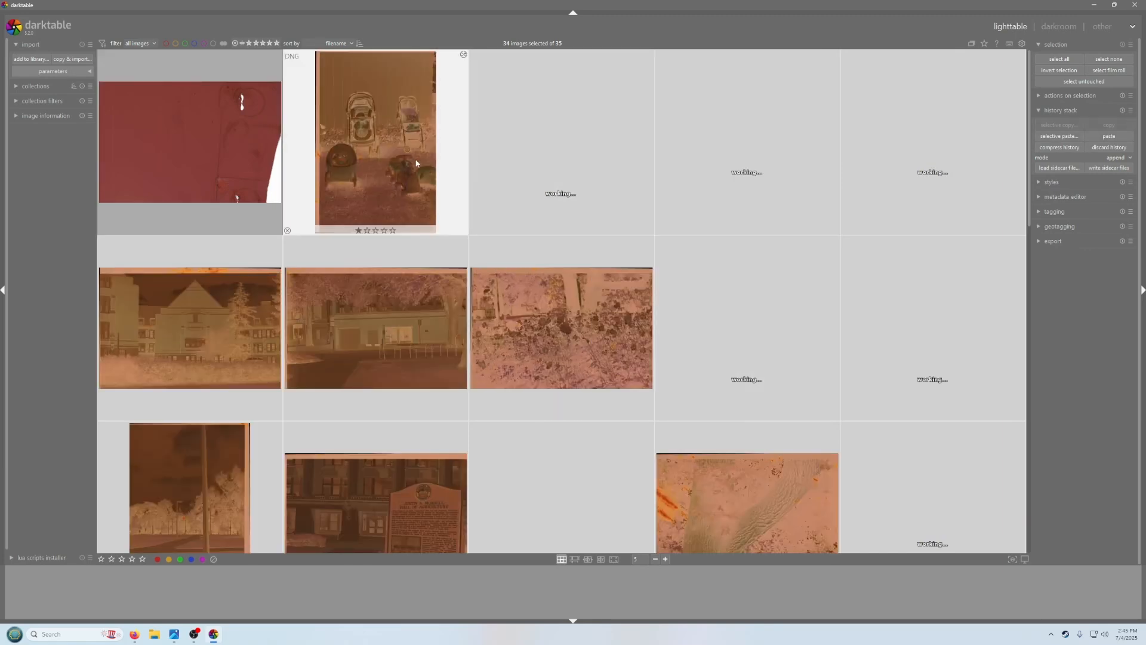
click(738, 189)
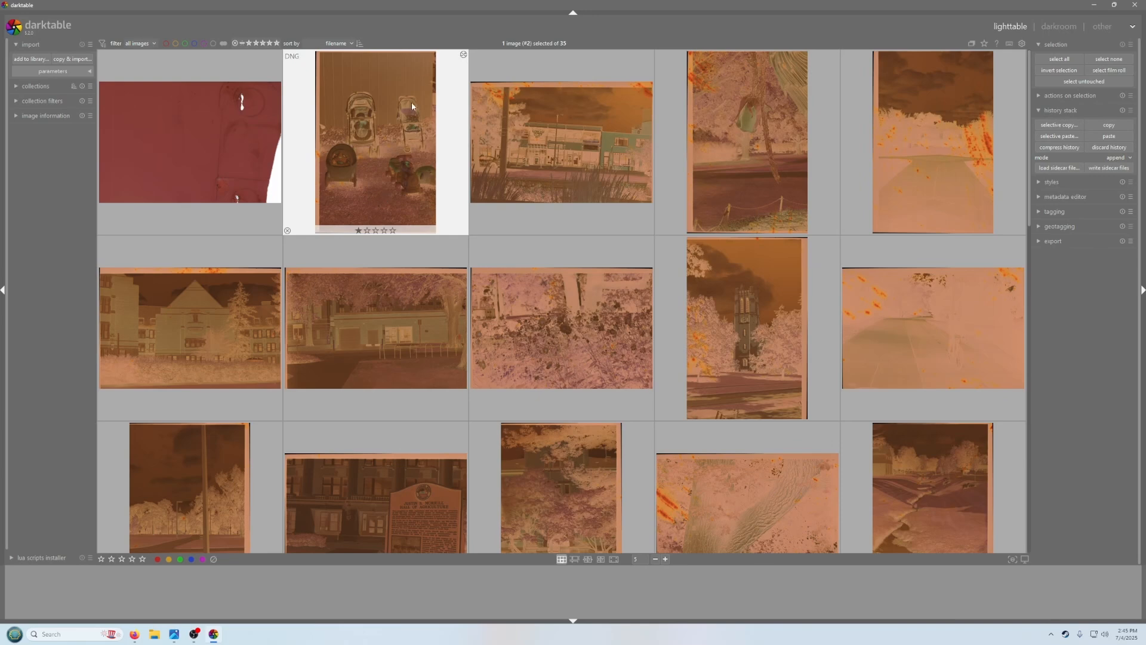
double_click(406, 188)
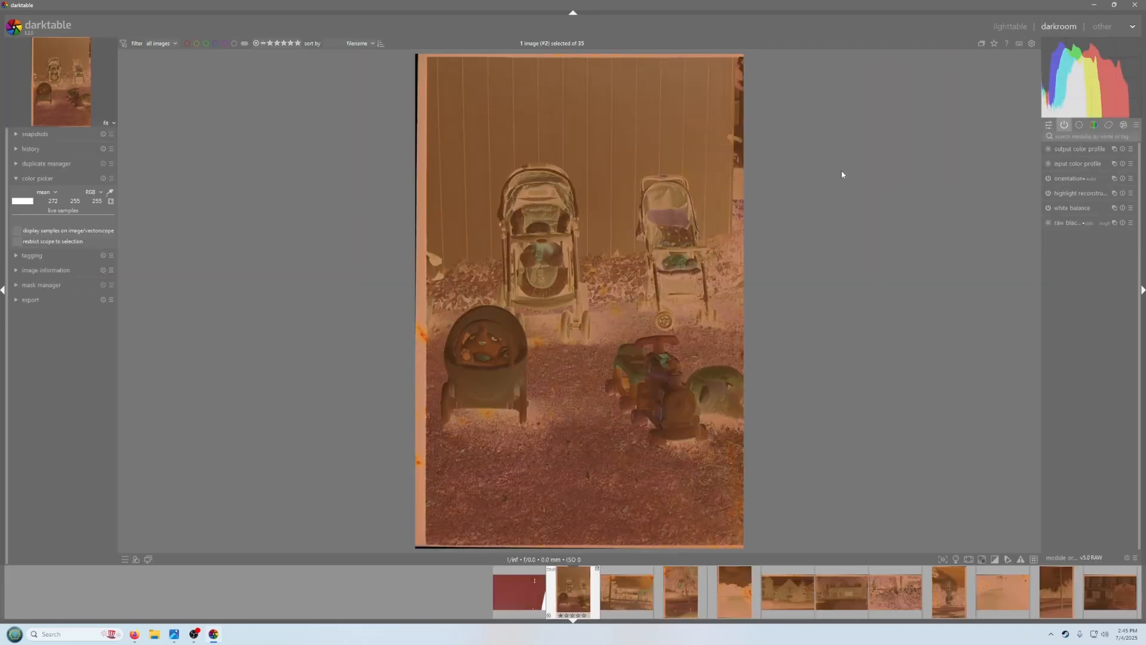
Search for the negadoctor module, enable it and expand its settings
click(1080, 136)
text(nega)
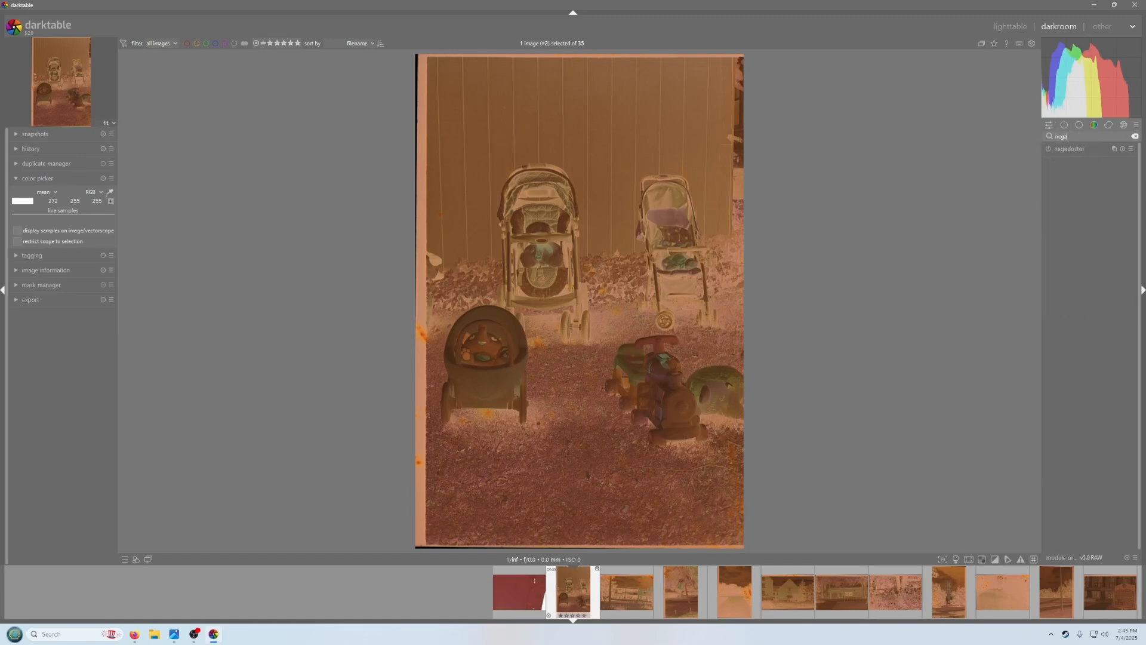
click(1049, 149)
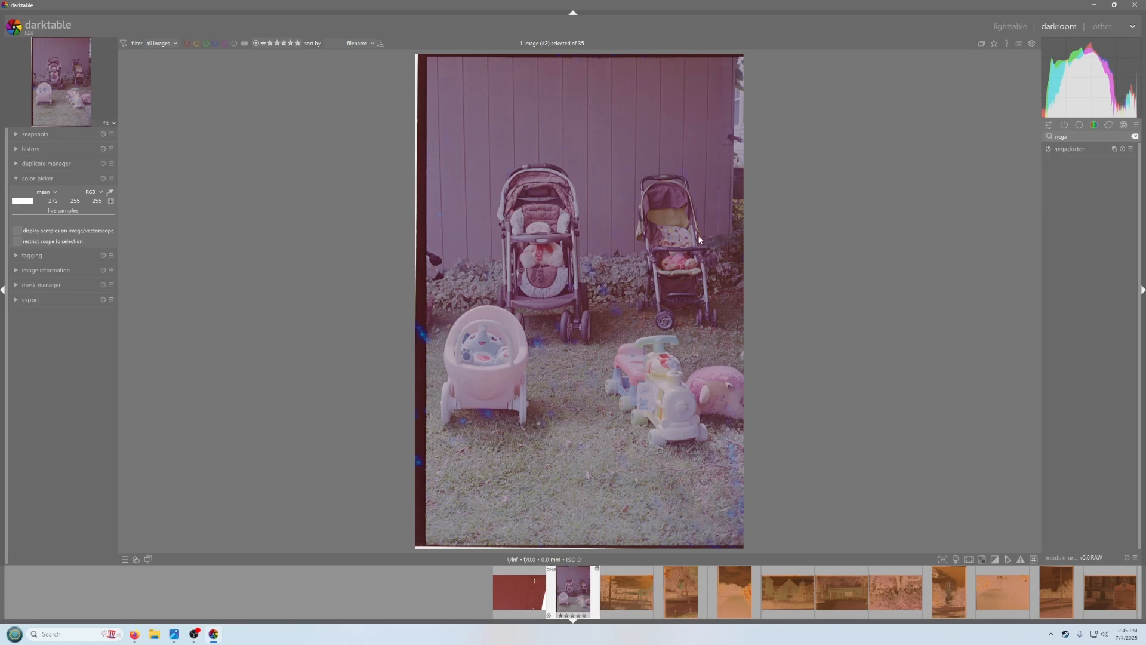
click(1068, 150)
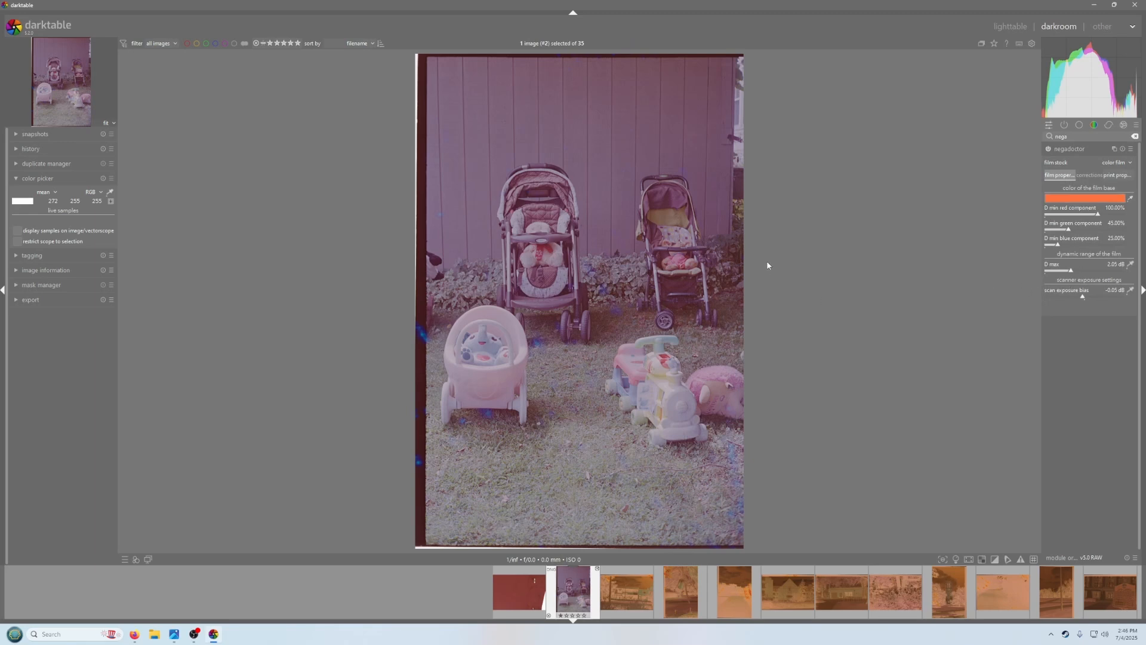
Pick the film base color from the unexposed border strip along the image's edge
click(1130, 201)
drag(420, 191, 419, 303)
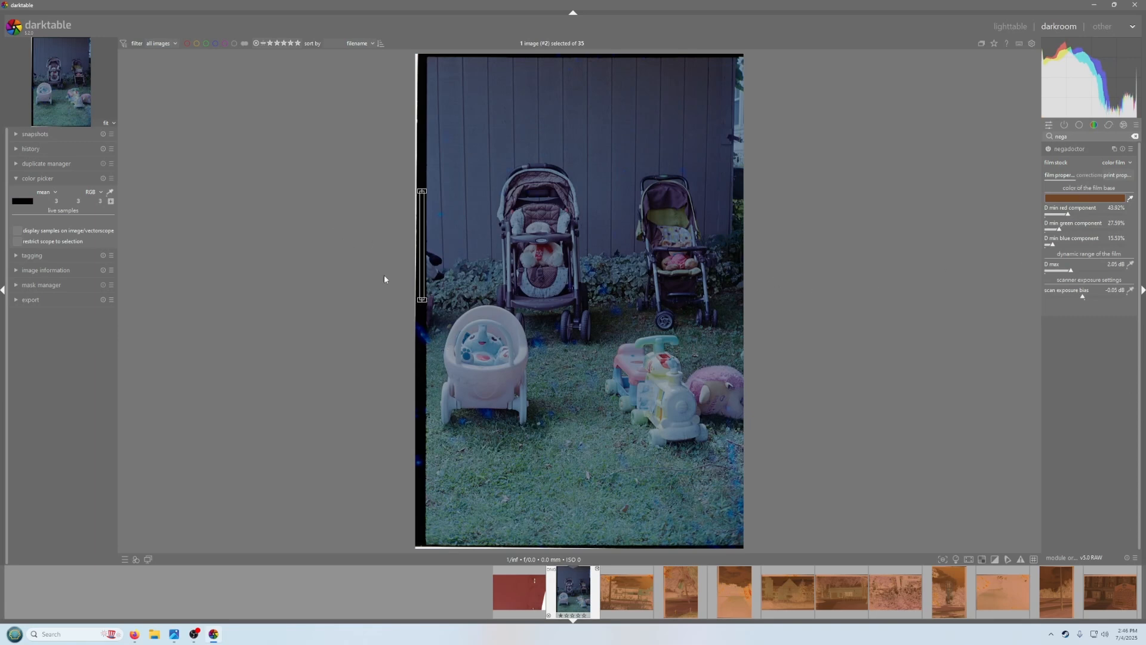
click(1130, 198)
Compare the image with negadoctor toggled off and on, and switch the histogram display modes
click(1049, 150)
click(1049, 149)
click(1062, 43)
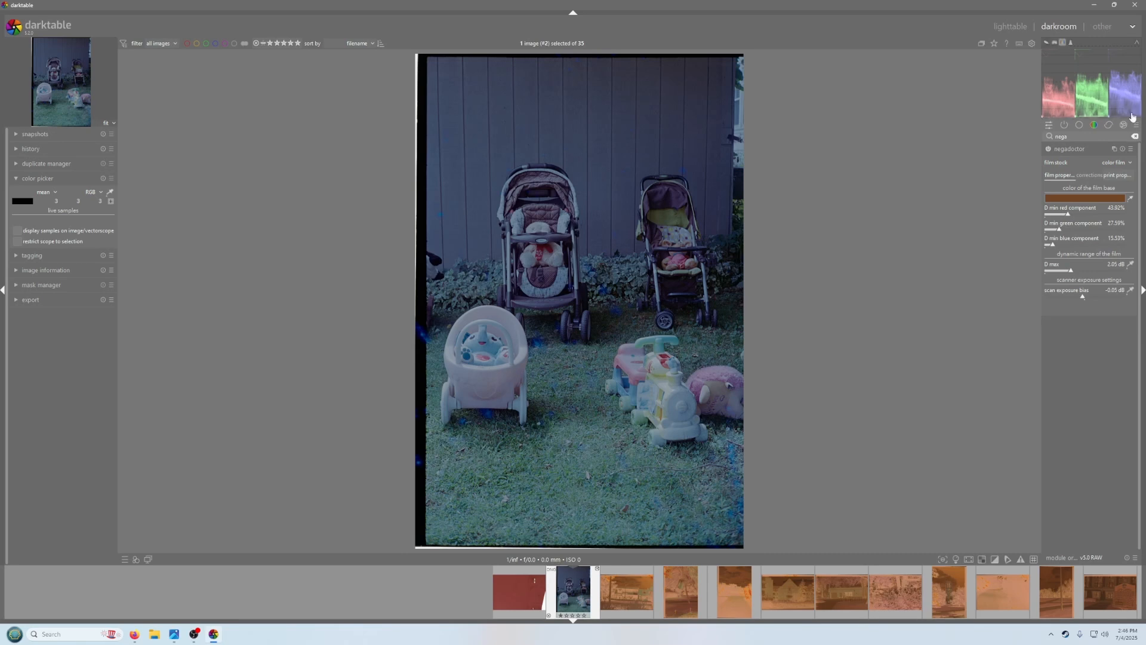
click(1069, 44)
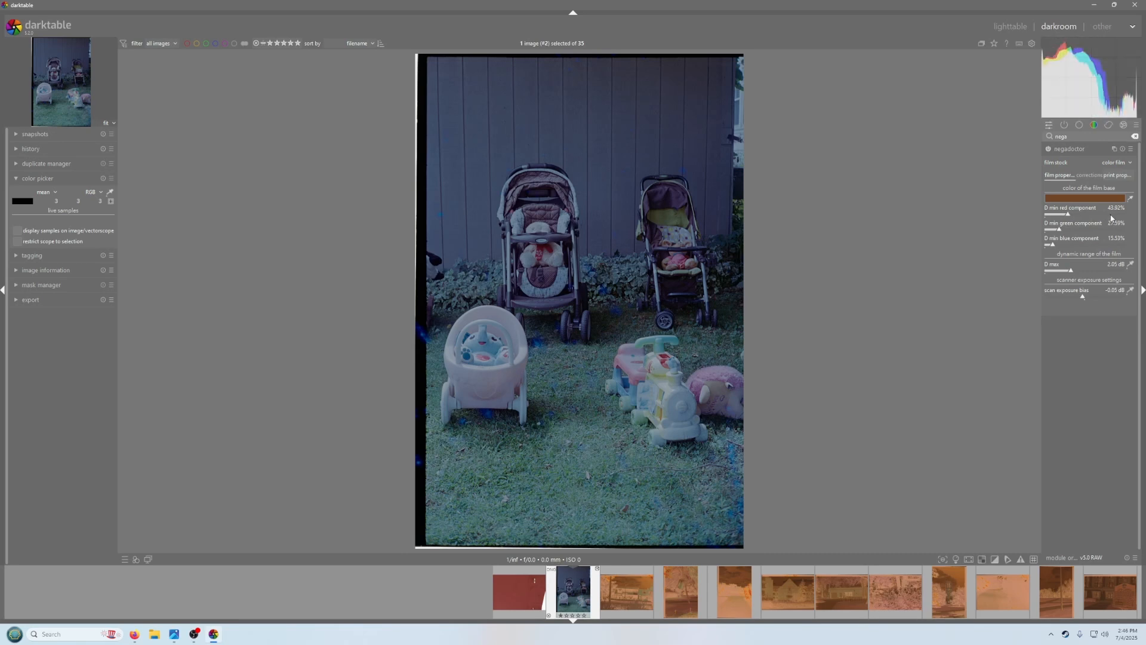
Set the film's dynamic range (D max) by sampling the film border and then the scene with its color picker
click(1130, 264)
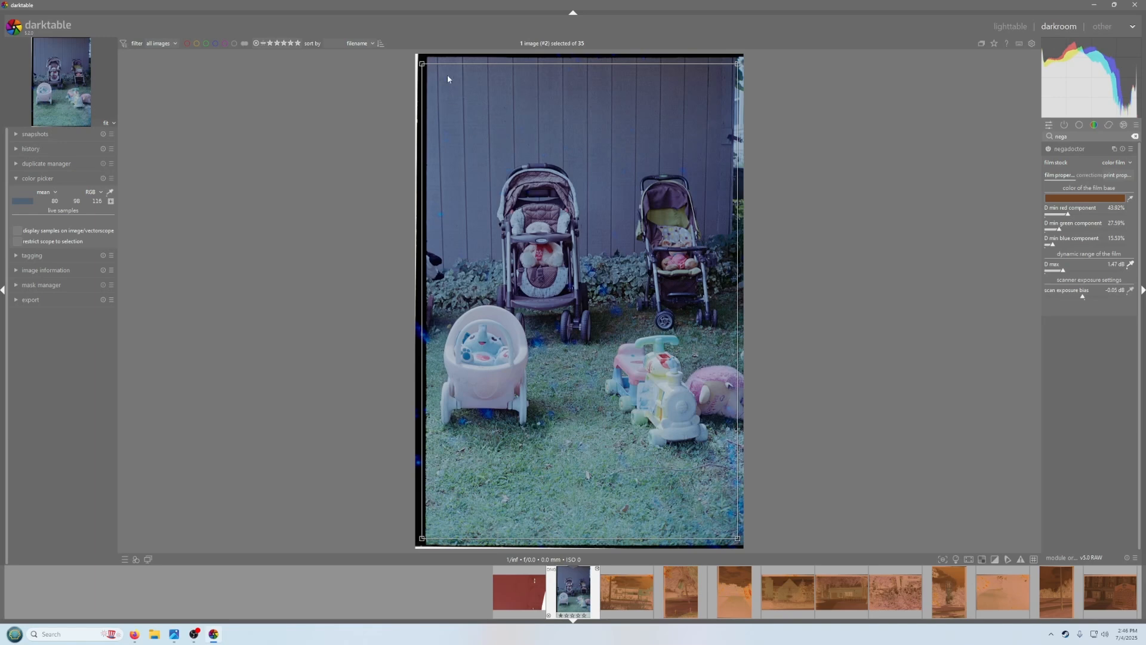
drag(423, 65, 434, 64)
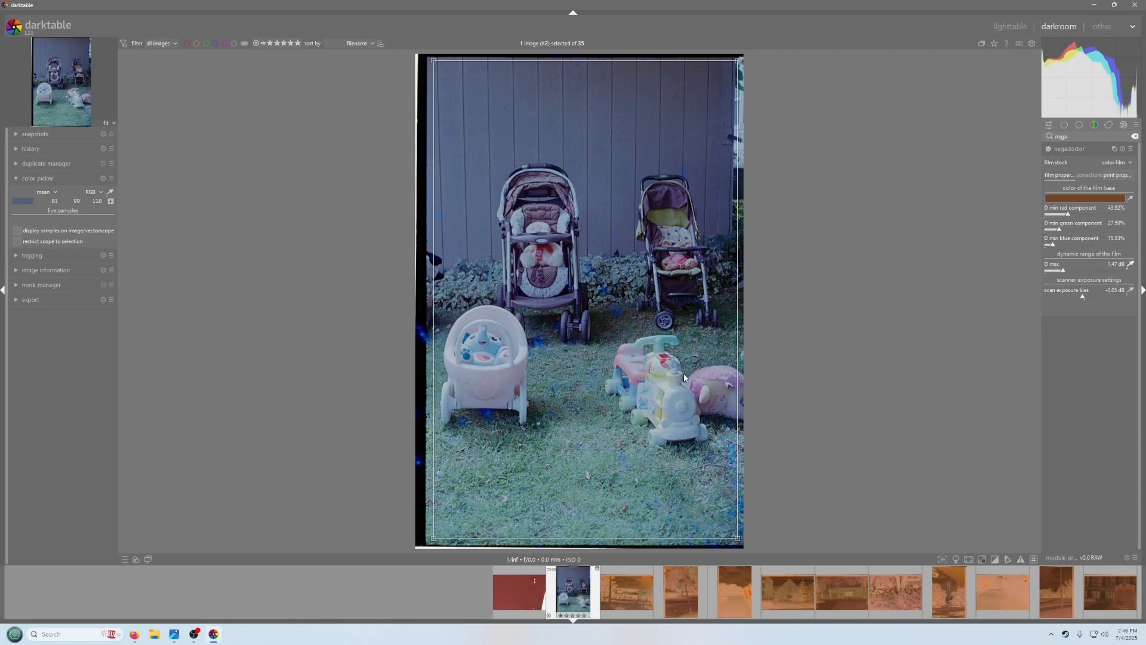
drag(685, 370, 654, 404)
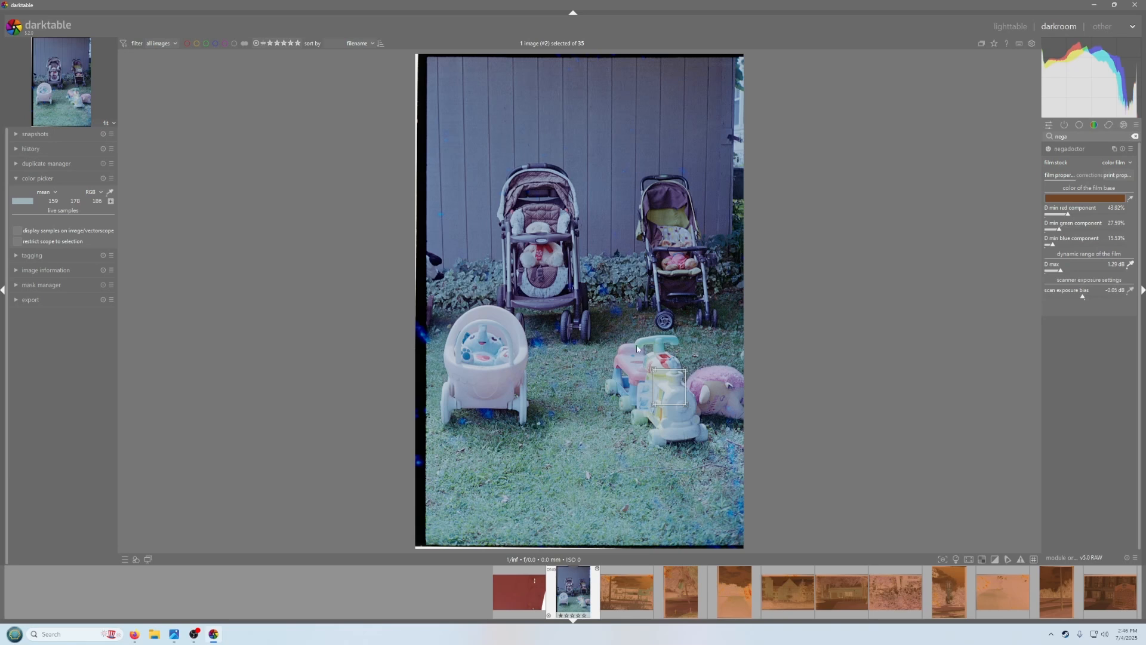
click(1130, 264)
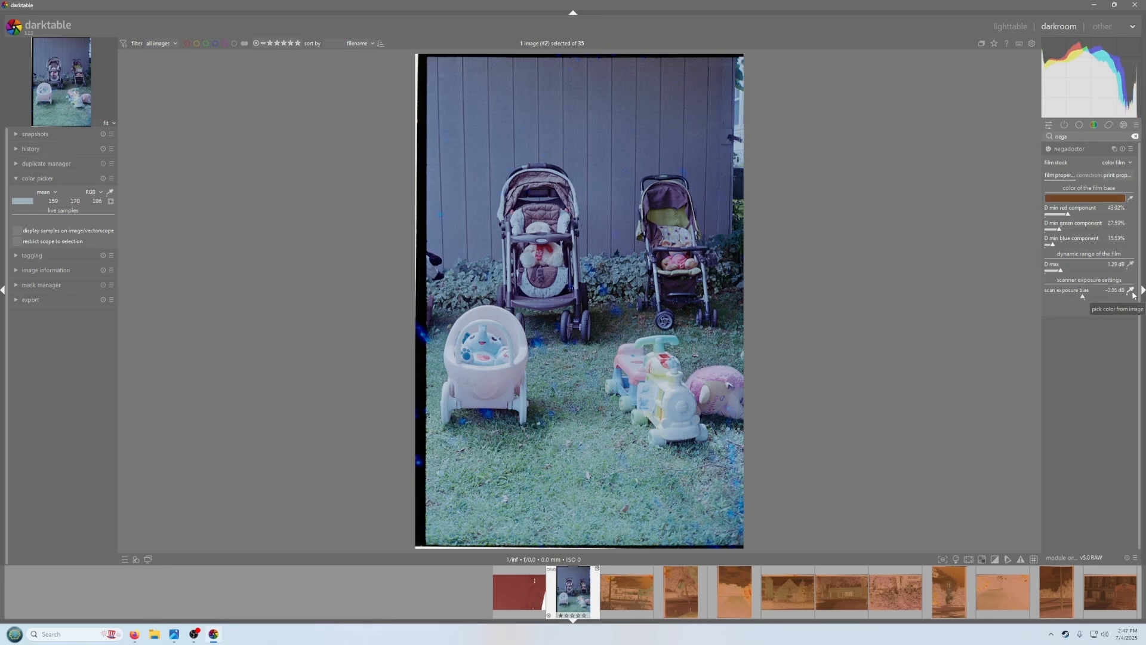
Set the scan exposure bias by sampling the unexposed film border strip with its color picker
click(1131, 291)
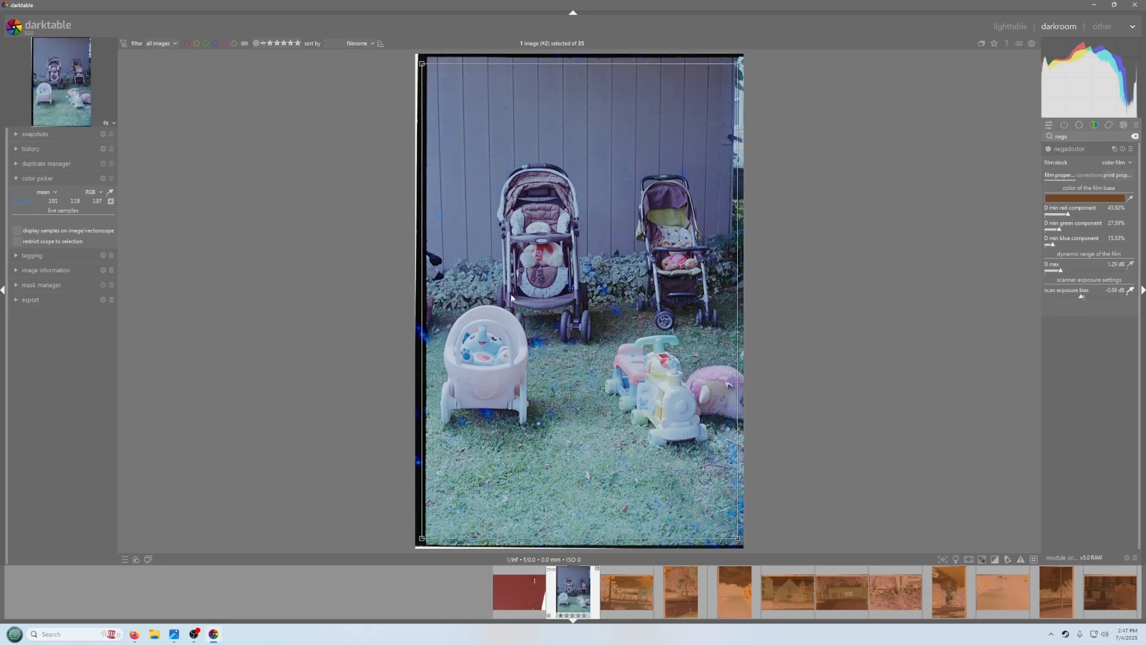
drag(422, 64, 437, 60)
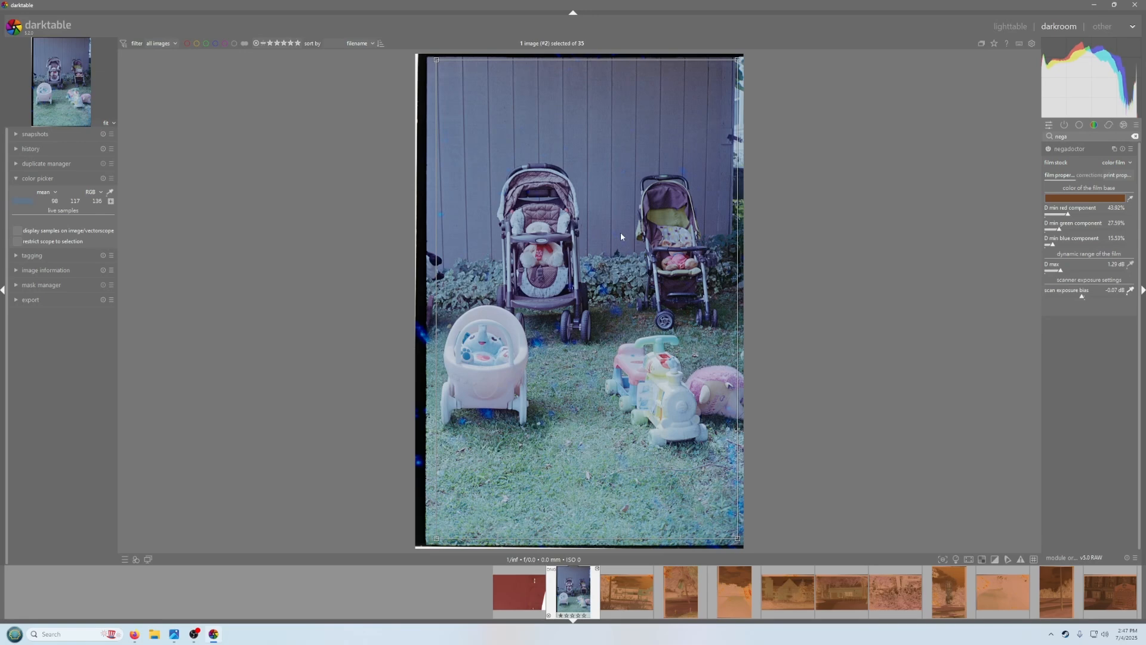
drag(421, 233, 419, 291)
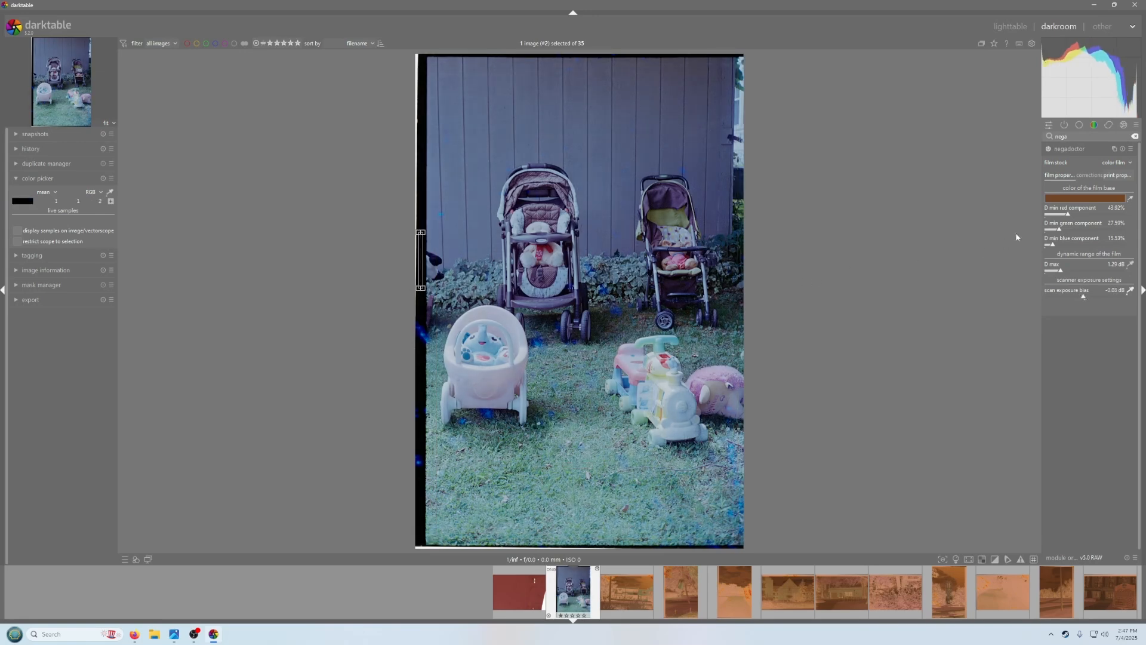
In the corrections settings, sample the shadows color cast from the film border strip
click(1090, 177)
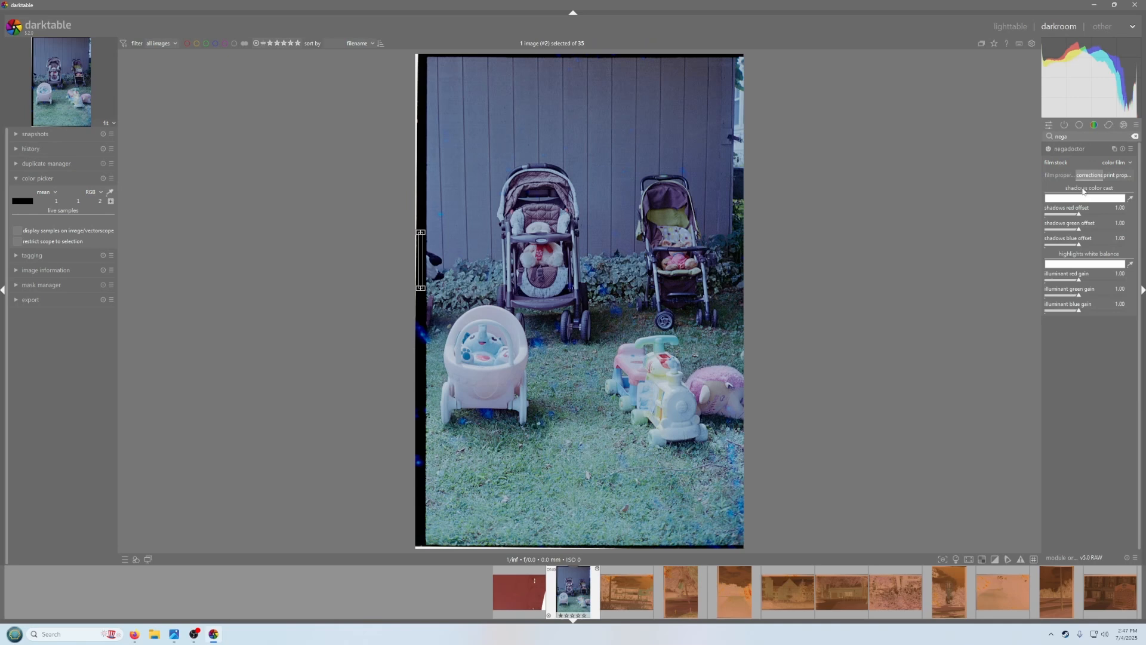
click(1130, 198)
drag(422, 64, 433, 60)
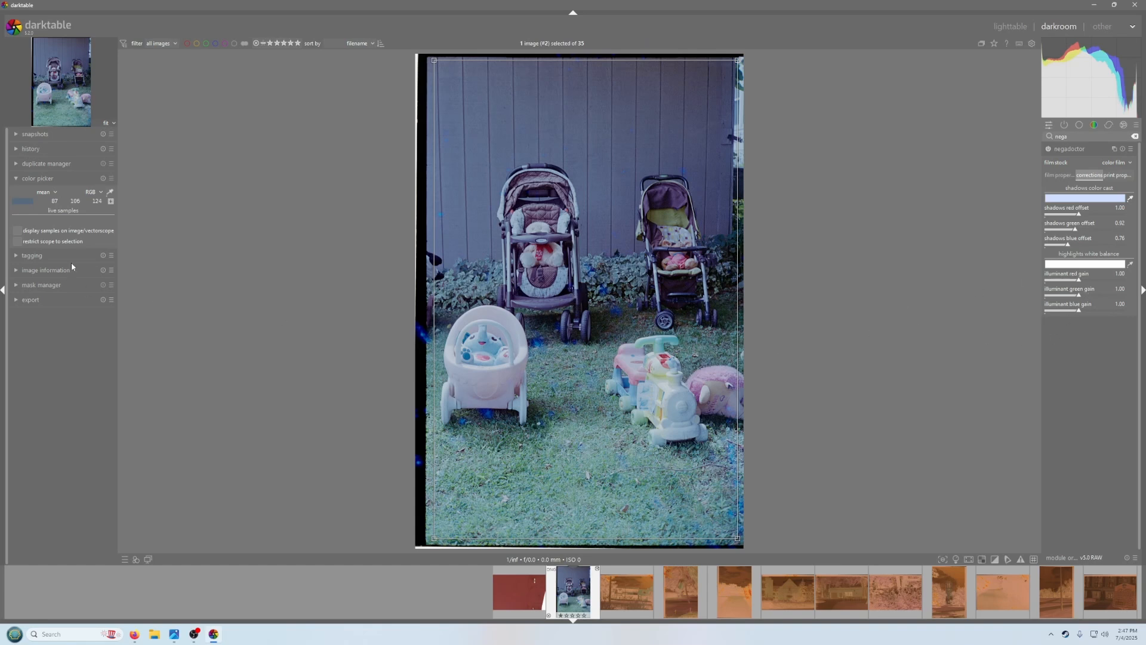
click(28, 179)
click(28, 179)
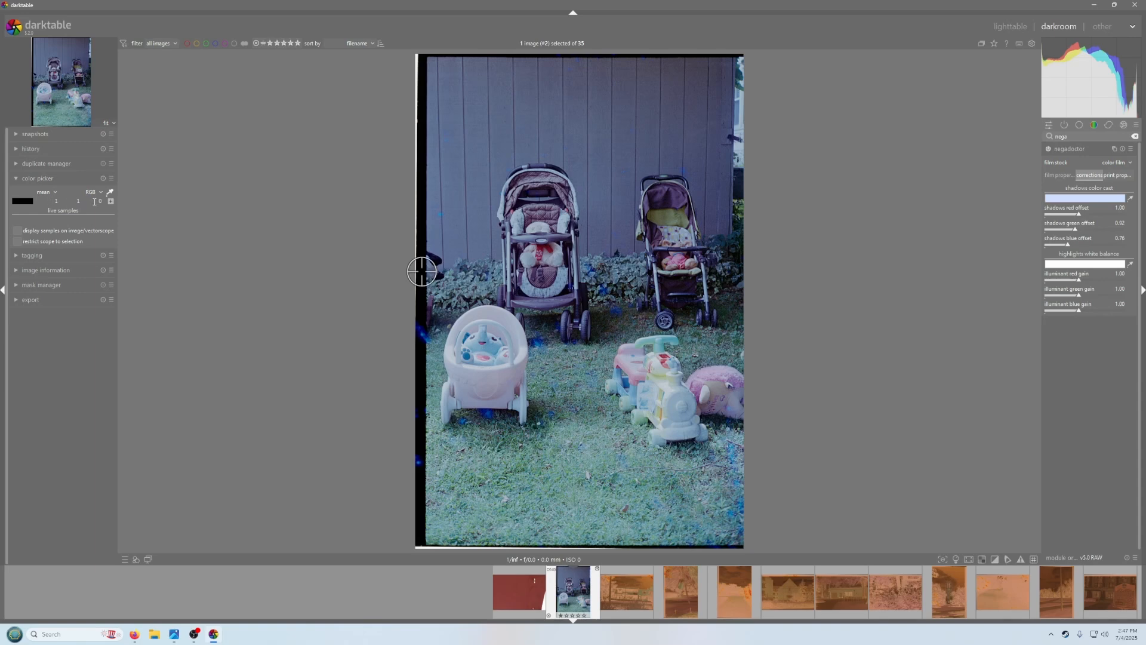
Set the highlights white balance by sampling a white area on the stroller seat
click(1133, 265)
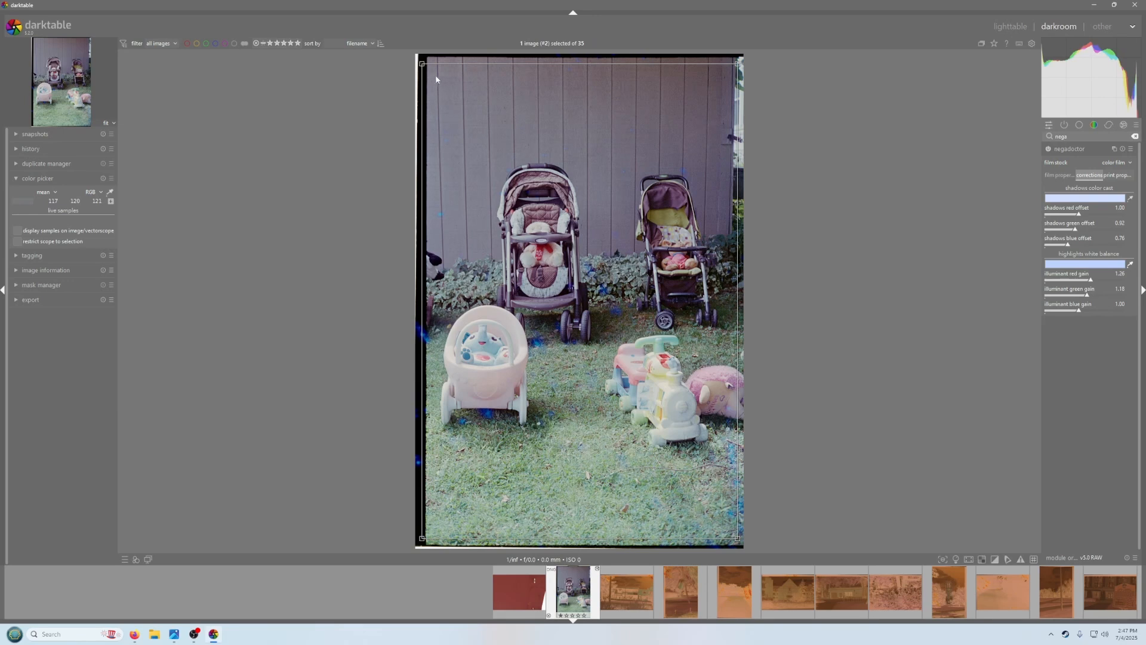
drag(422, 64, 435, 60)
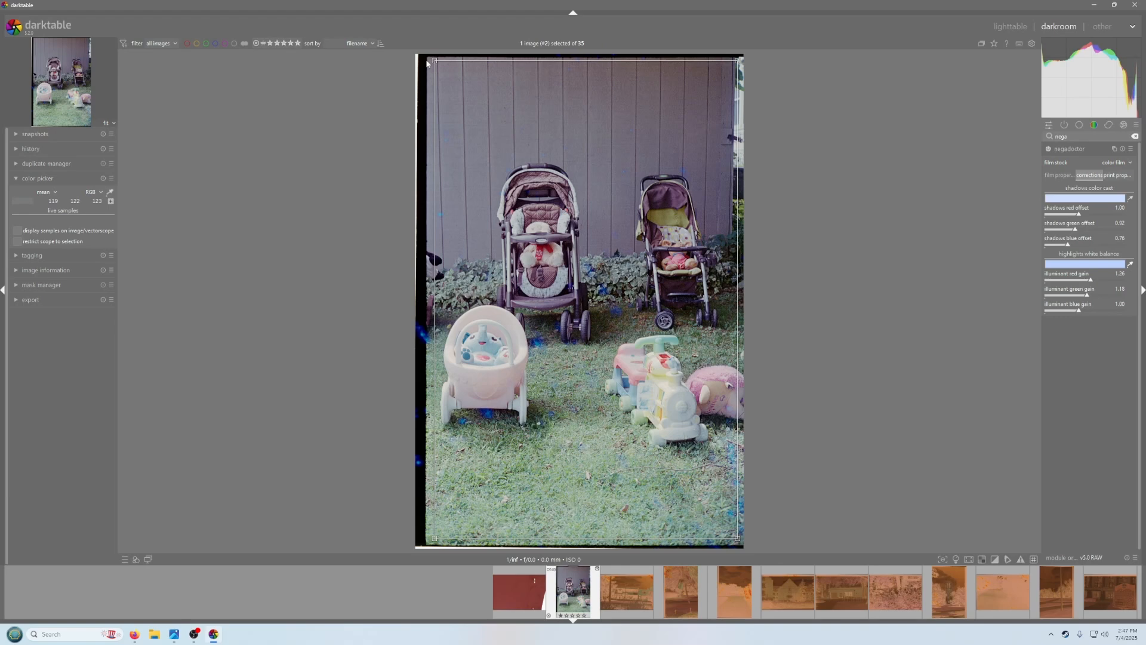
scroll(508, 222, up, 4)
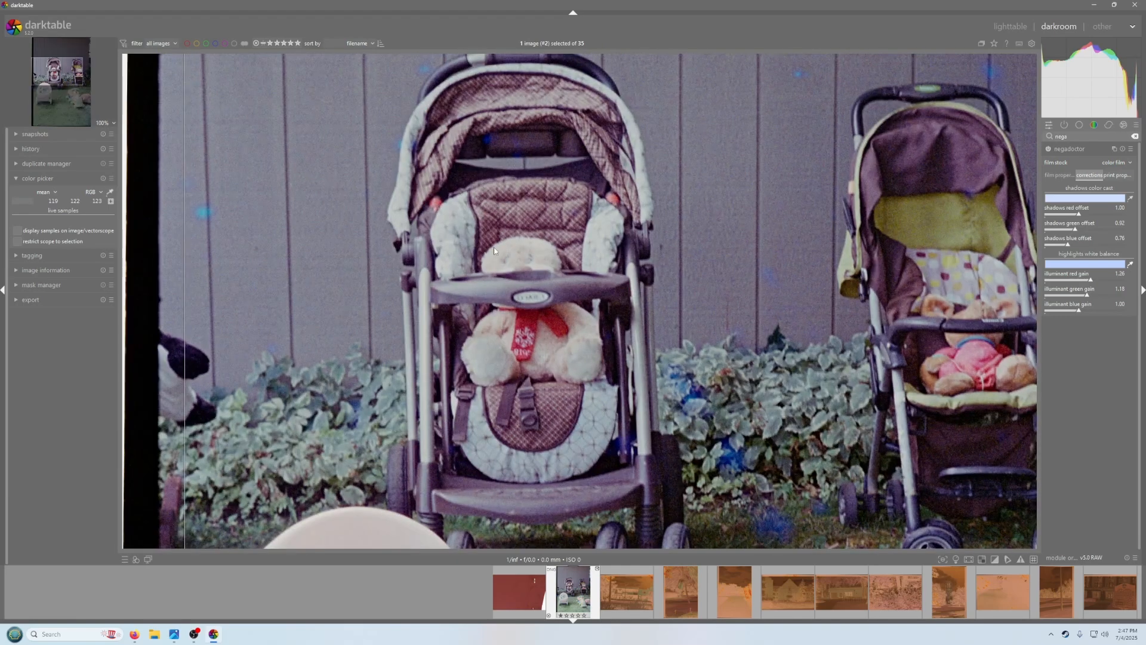
drag(450, 197, 487, 245)
scroll(459, 221, down, 4)
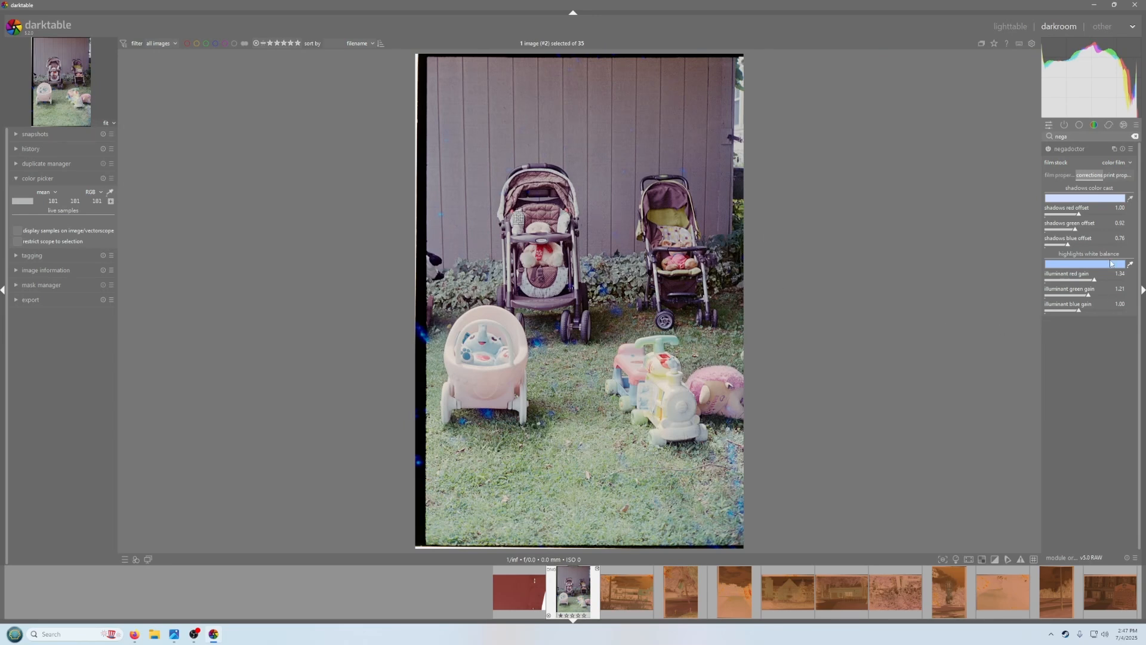
In the print properties, set the paper black by sampling the dark film border strip with its color picker
click(1109, 179)
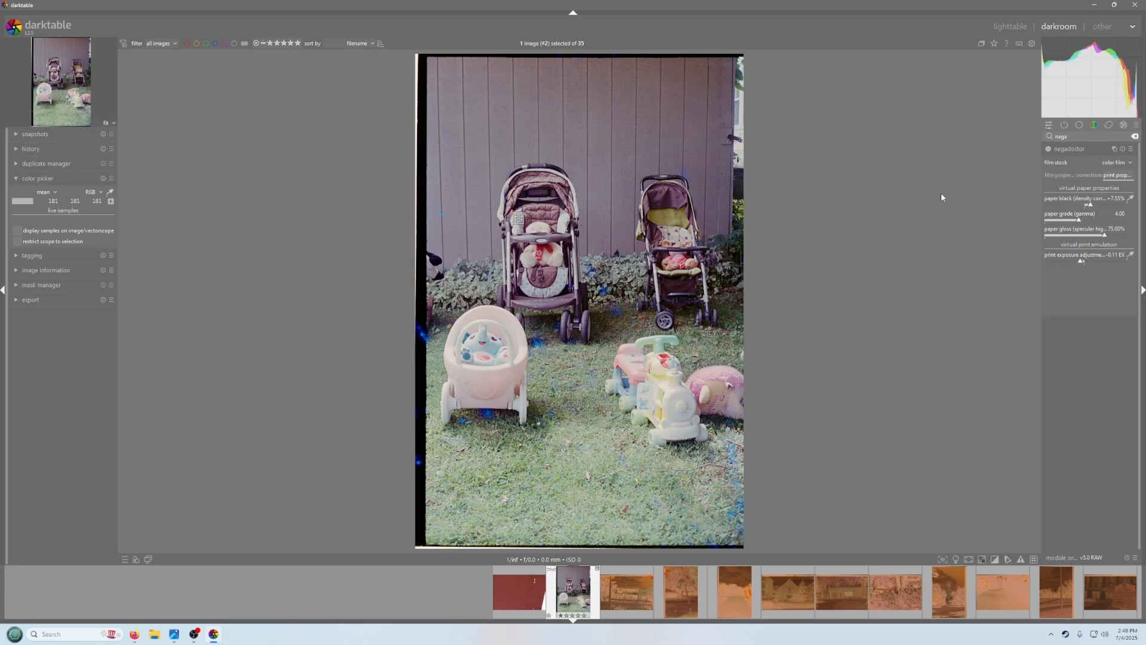
click(1130, 199)
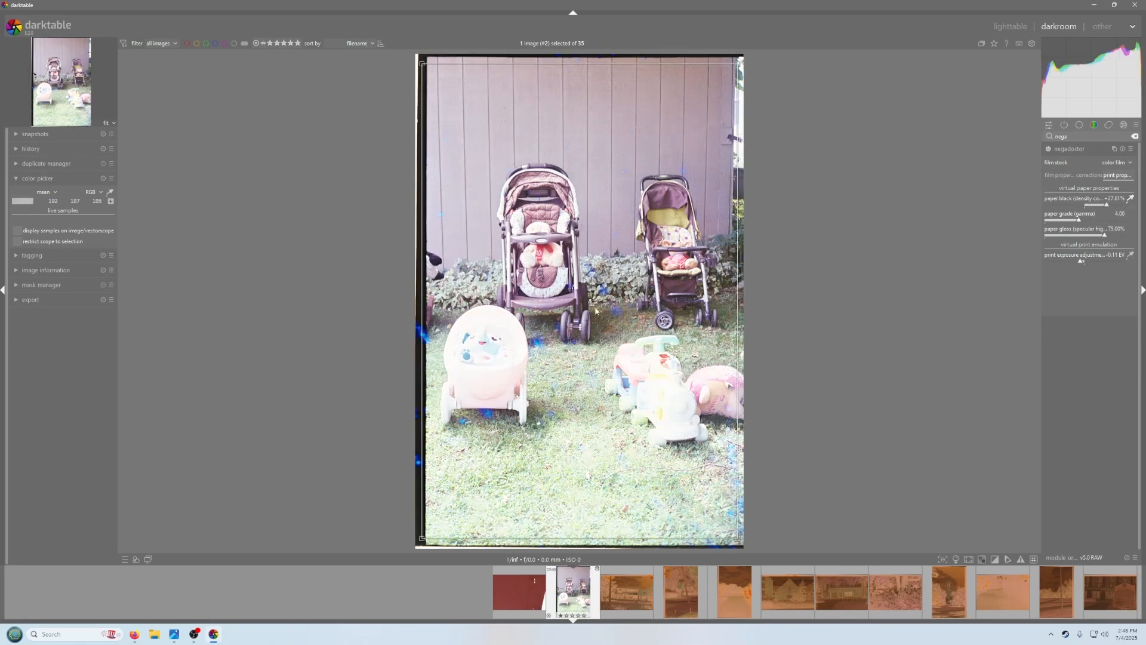
drag(422, 65, 435, 64)
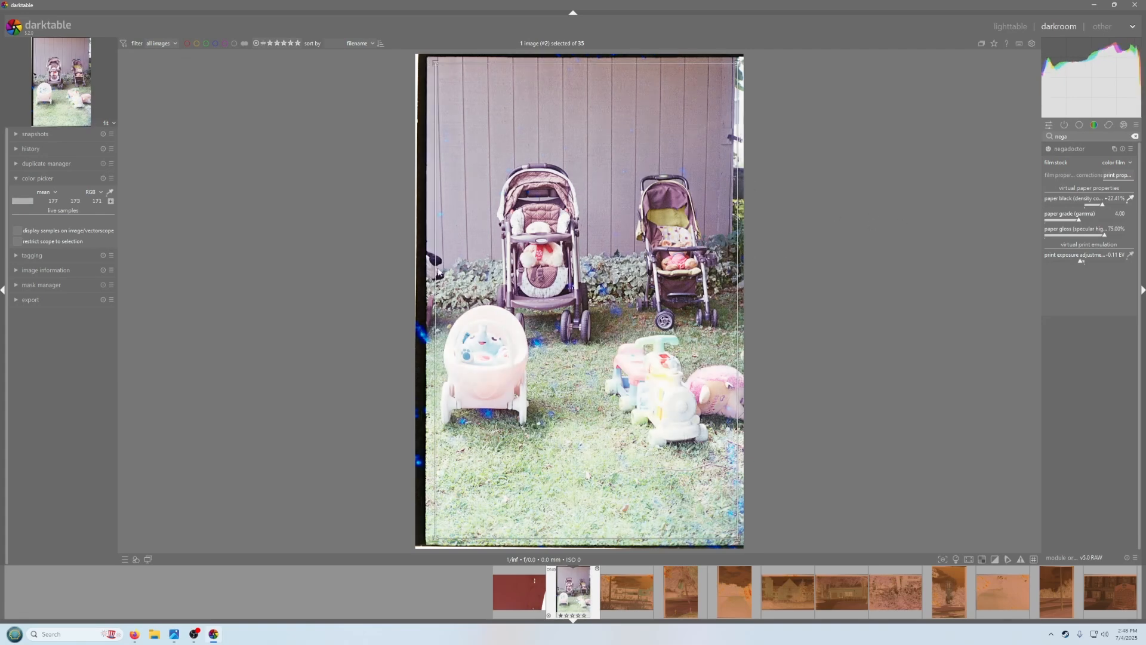
drag(421, 240, 422, 287)
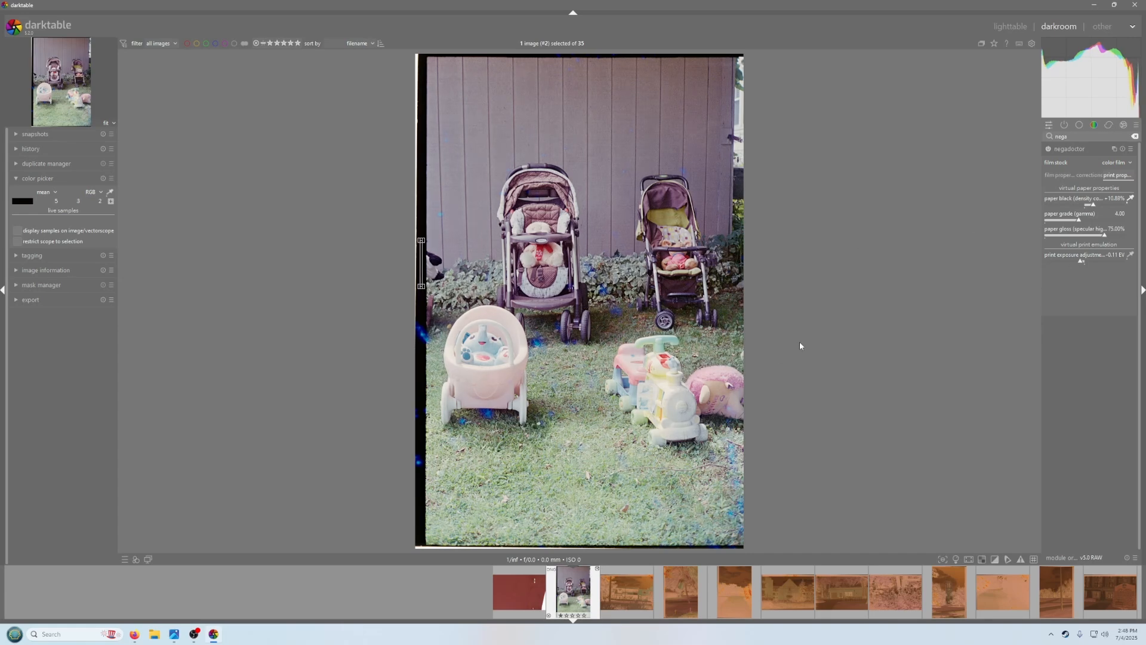
scroll(599, 317, up, 3)
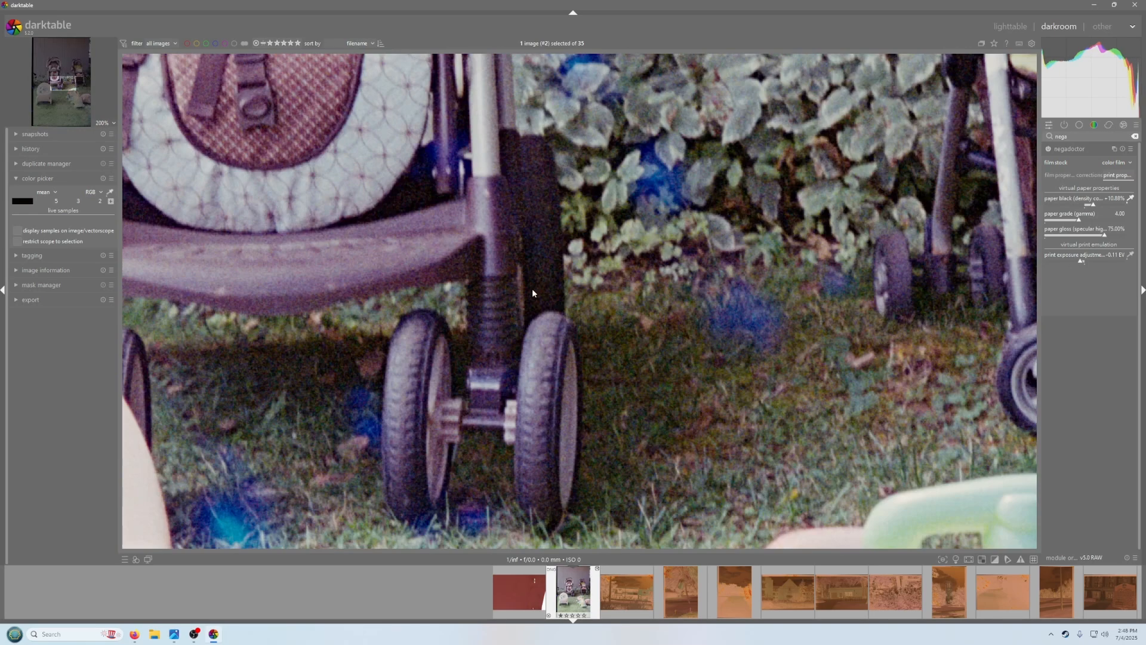
drag(540, 252, 550, 287)
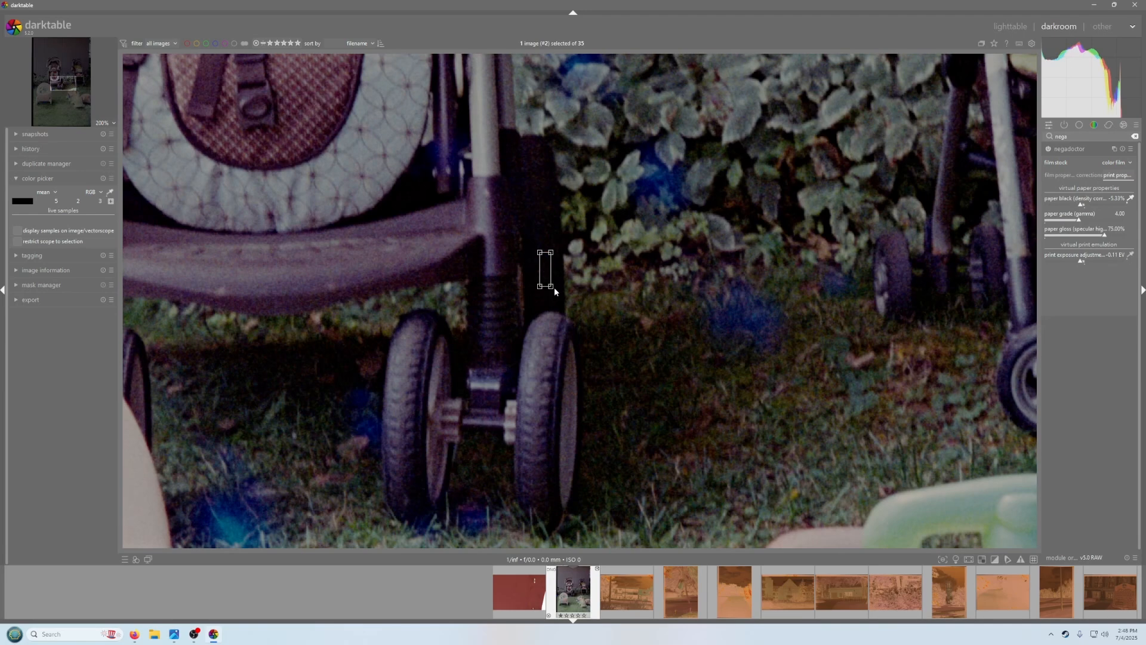
scroll(555, 290, down, 3)
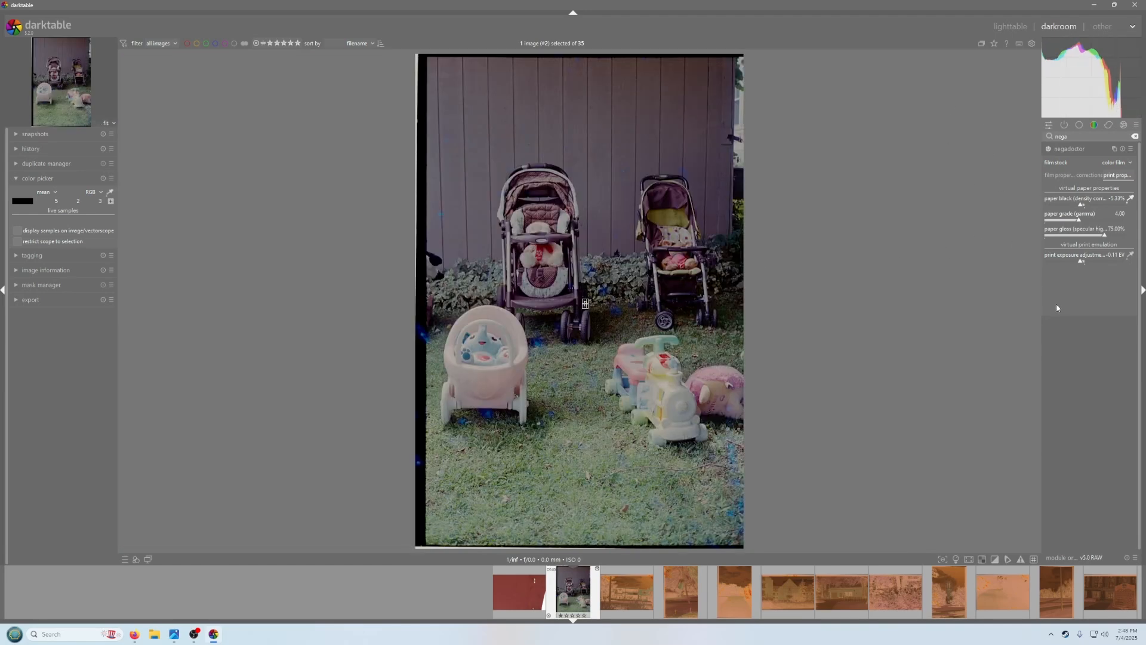
drag(423, 219, 422, 245)
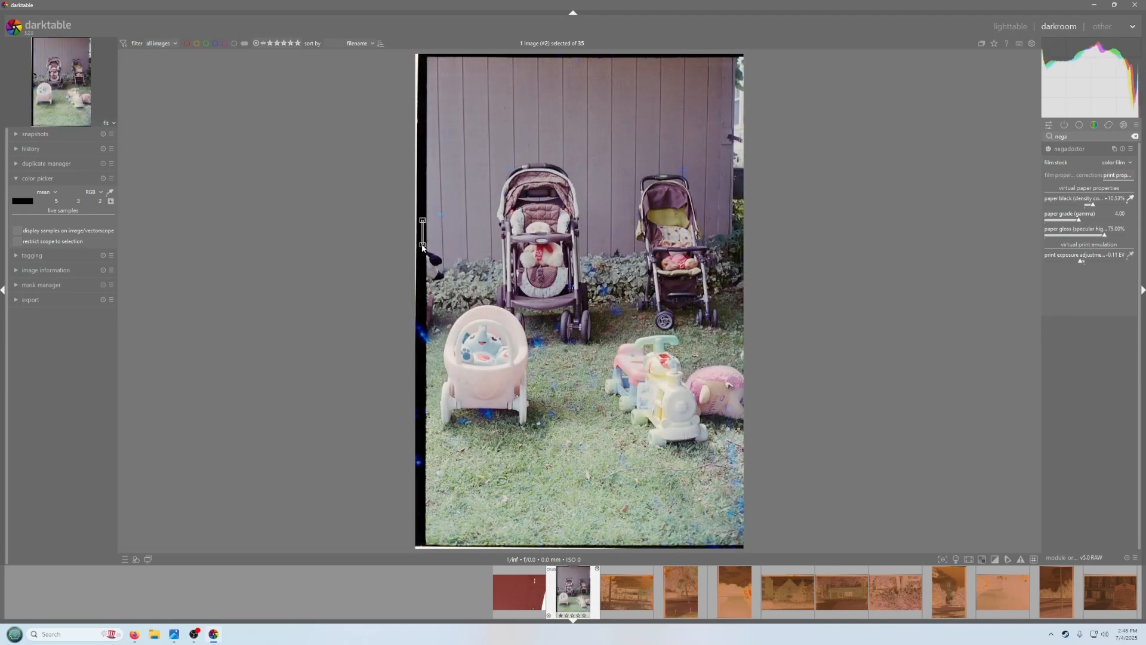
Set the print exposure adjustment by sampling the white front of the toy train
click(1130, 254)
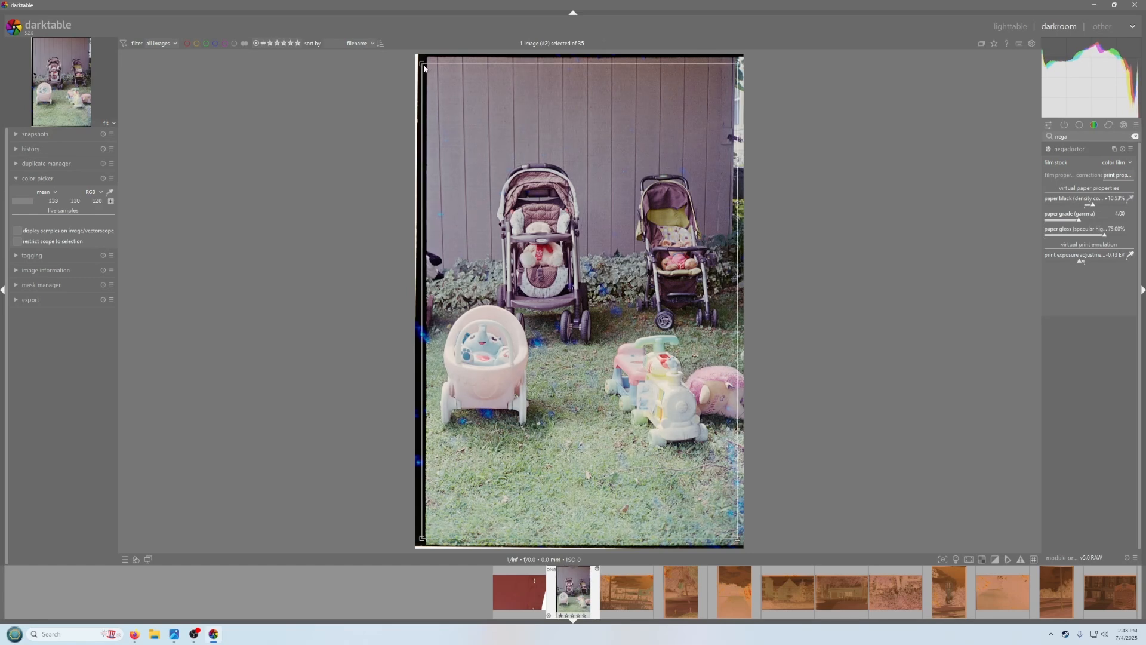
drag(422, 64, 438, 61)
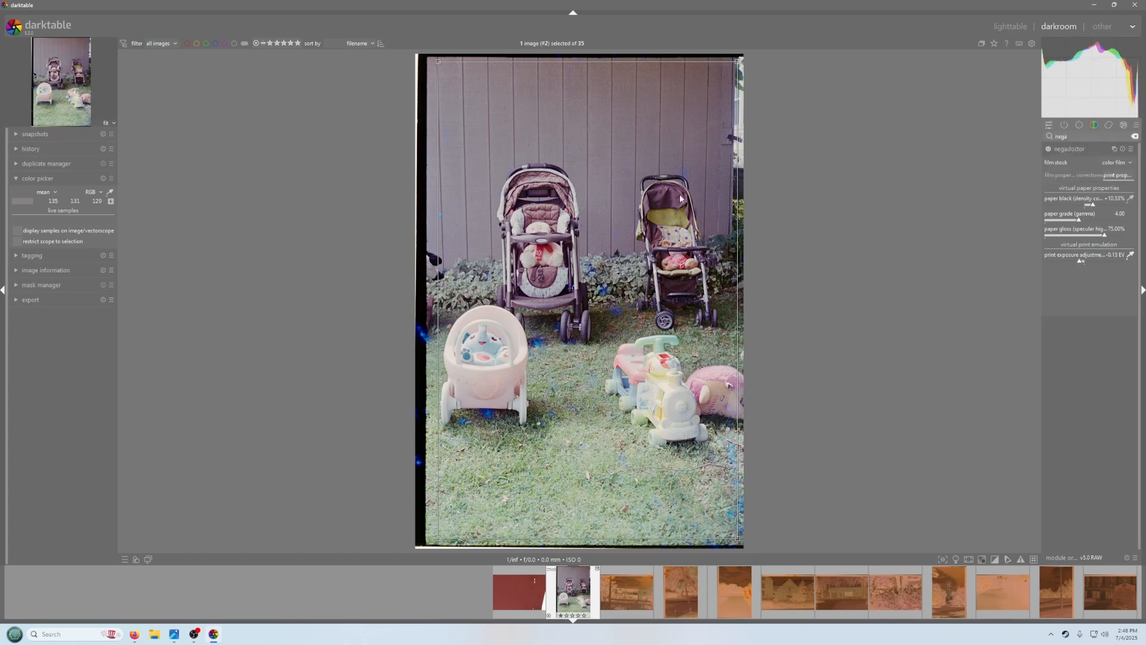
mouse_move(1138, 108)
scroll(689, 401, up, 5)
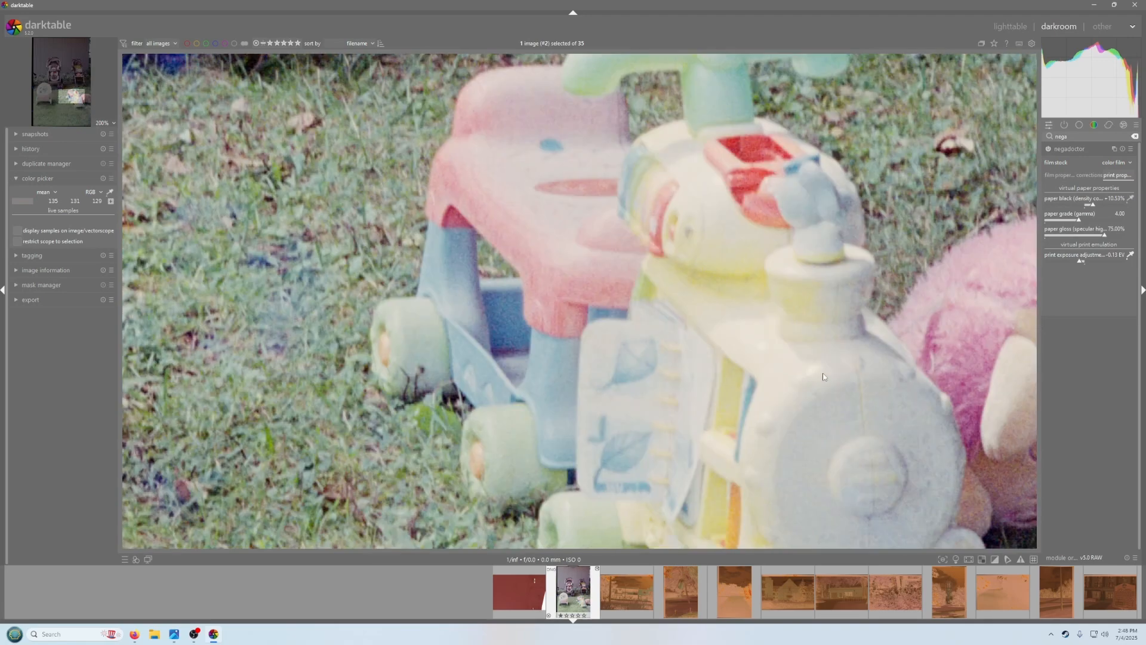
mouse_move(857, 348)
mouse_down()
mouse_move(786, 312)
mouse_move(740, 253)
mouse_move(634, 339)
mouse_up()
click(1128, 256)
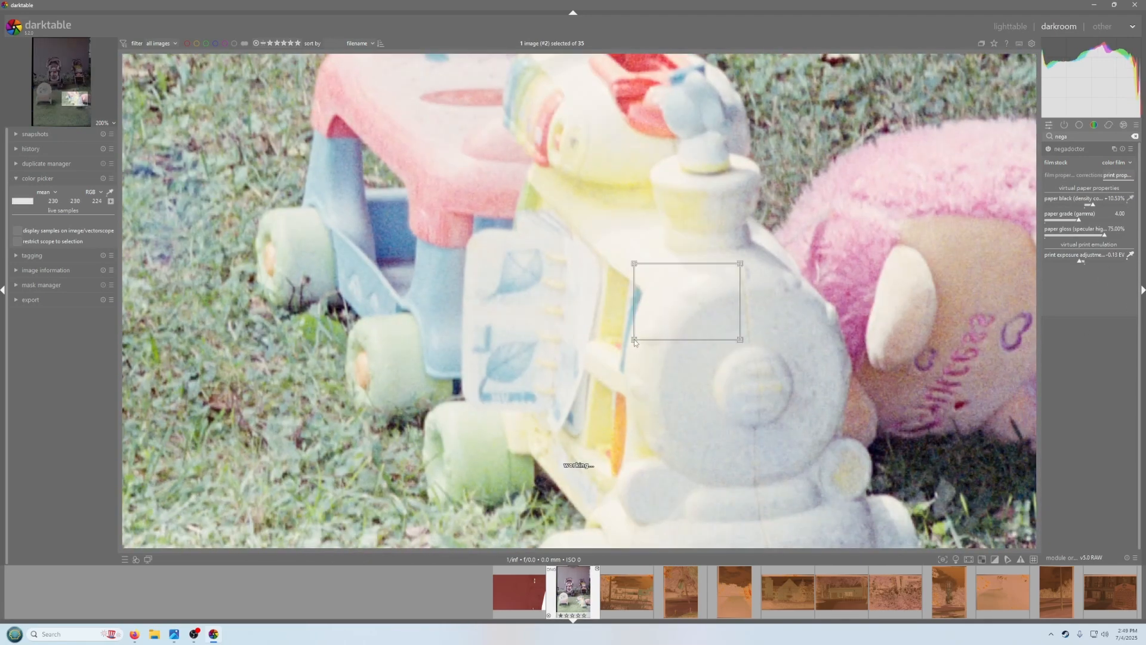
scroll(533, 292, down, 5)
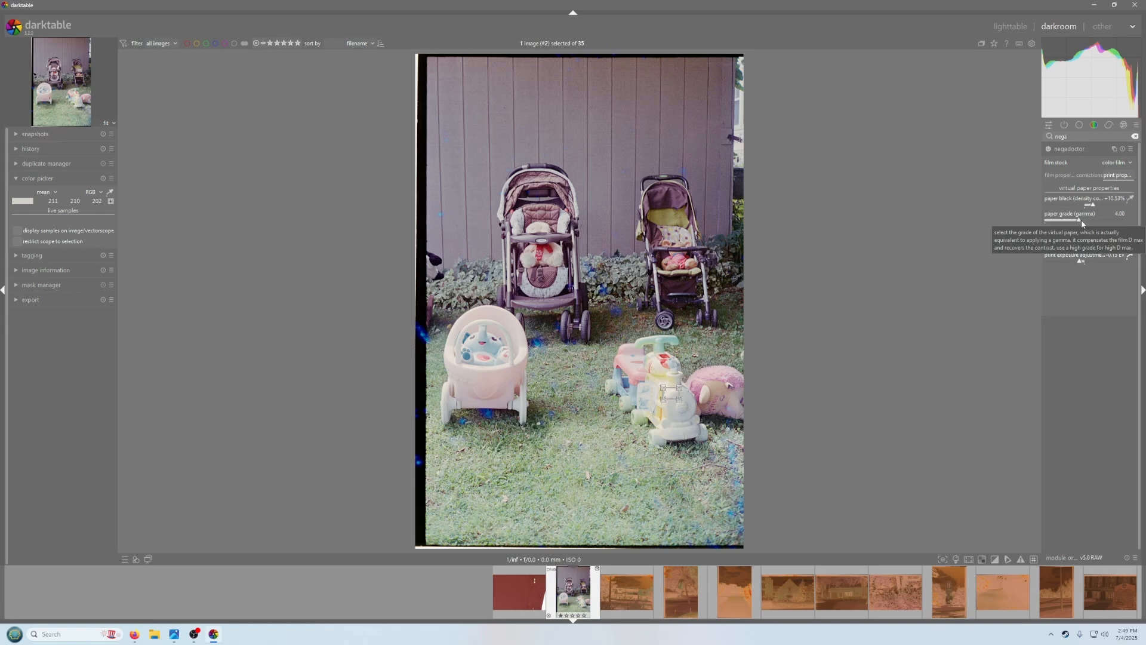
Set the paper grade (gamma) to 5.38 and collapse the negadoctor module
mouse_move(1080, 221)
mouse_down()
mouse_move(1114, 231)
mouse_move(1076, 230)
mouse_move(1097, 234)
mouse_move(1083, 263)
mouse_up()
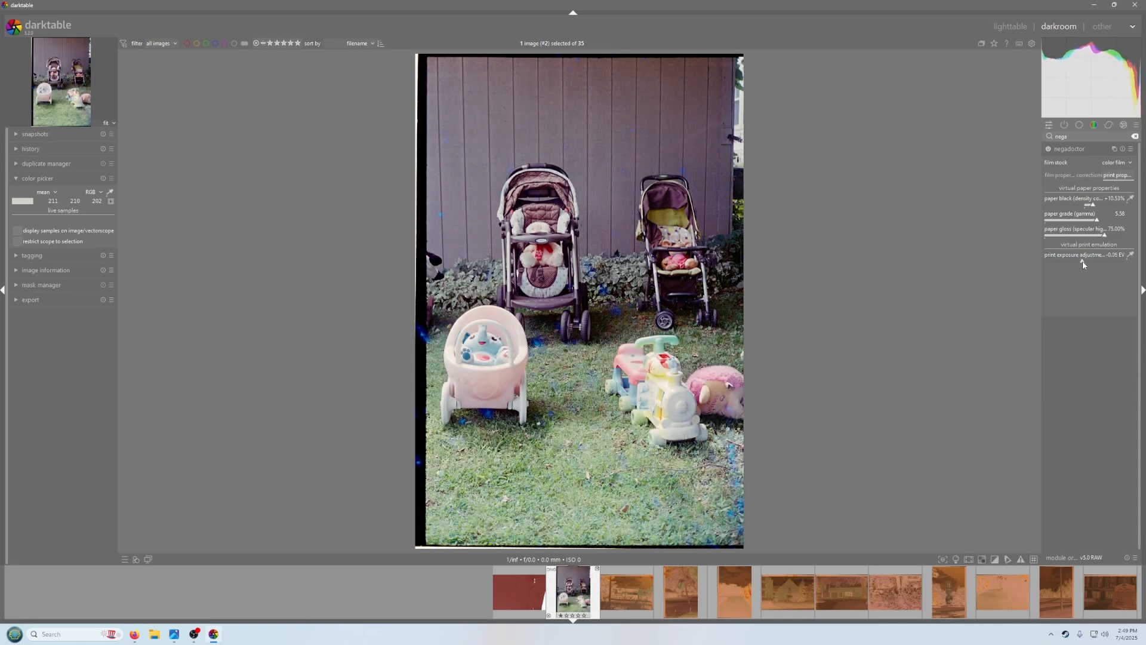
click(1069, 150)
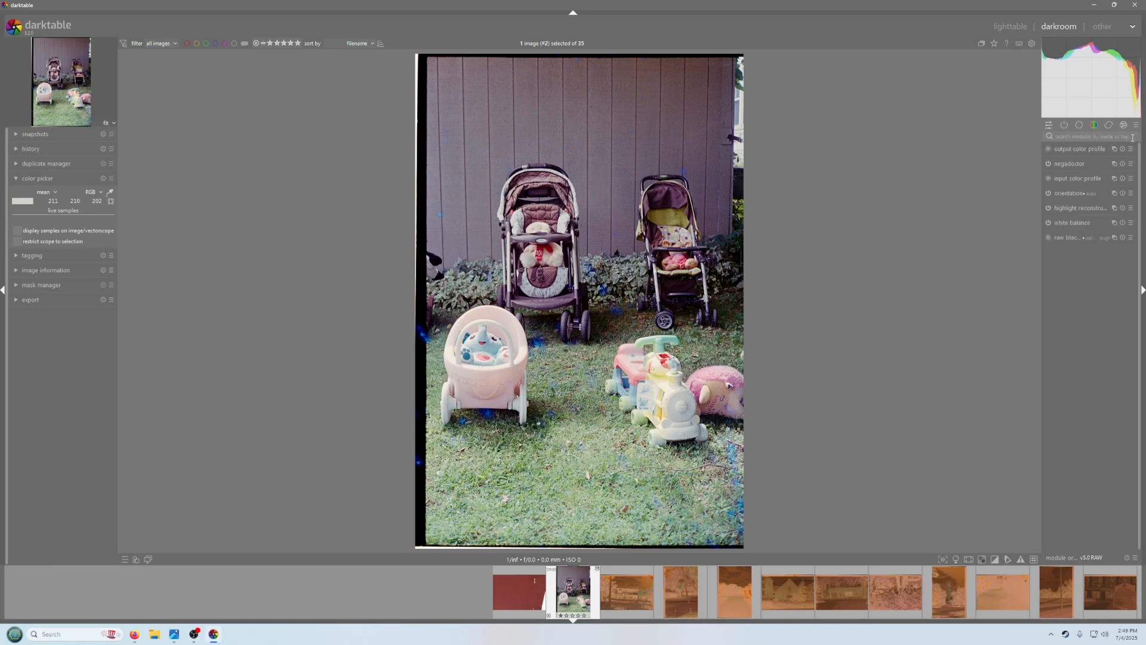
Return to the lighttable and selectively copy the stroller image's negadoctor history
click(1009, 27)
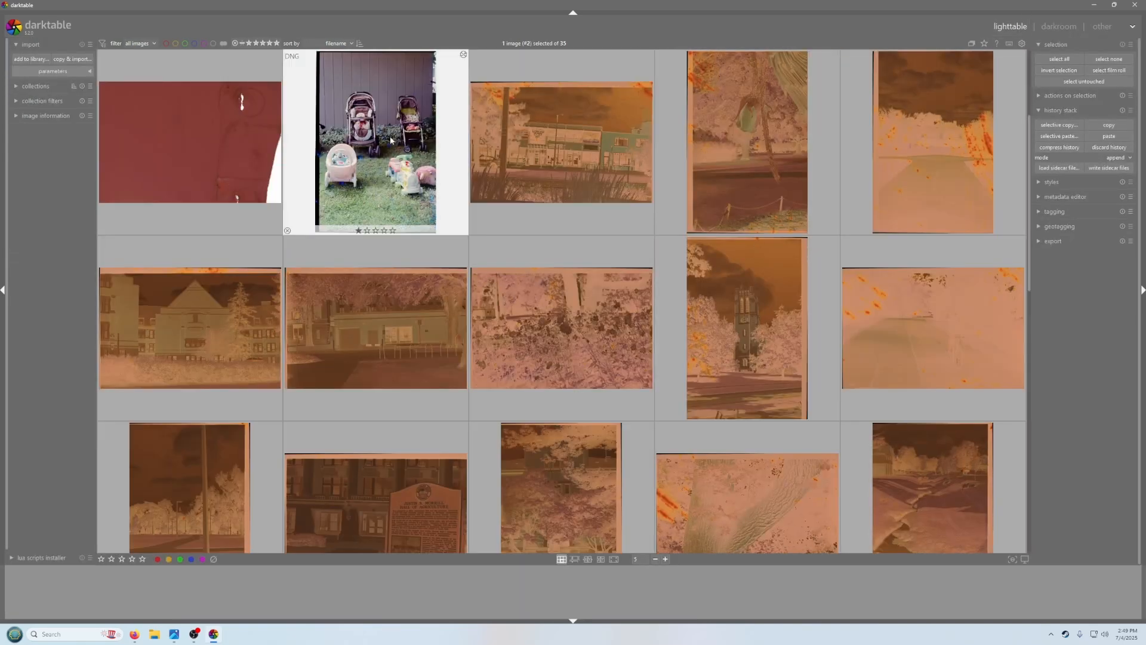
click(1063, 128)
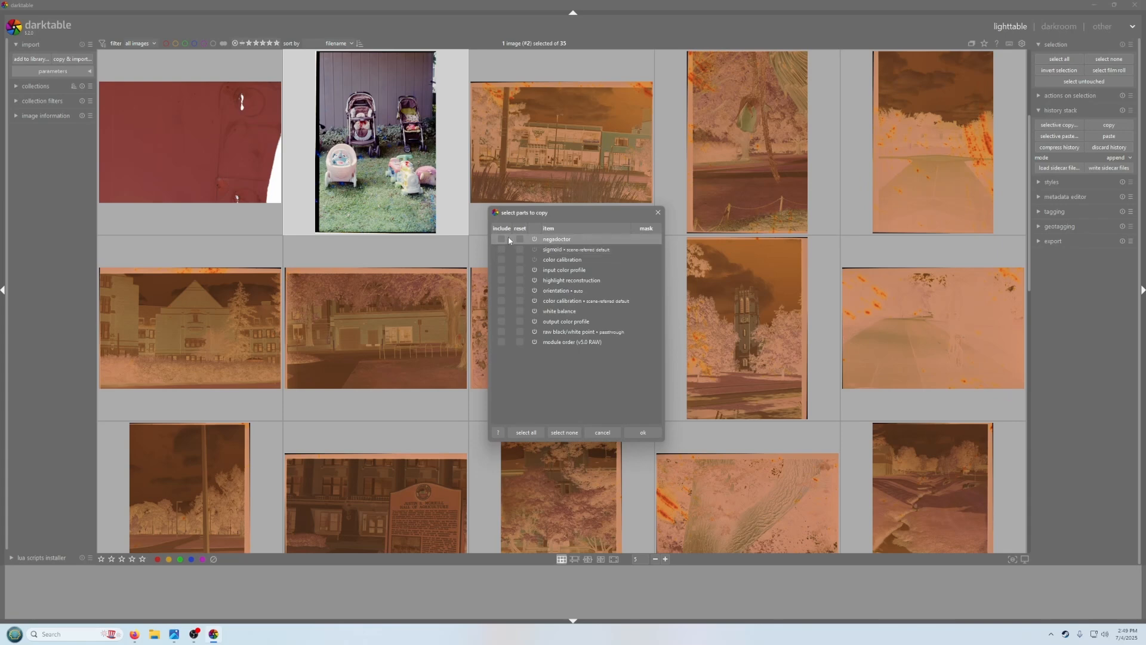
click(643, 433)
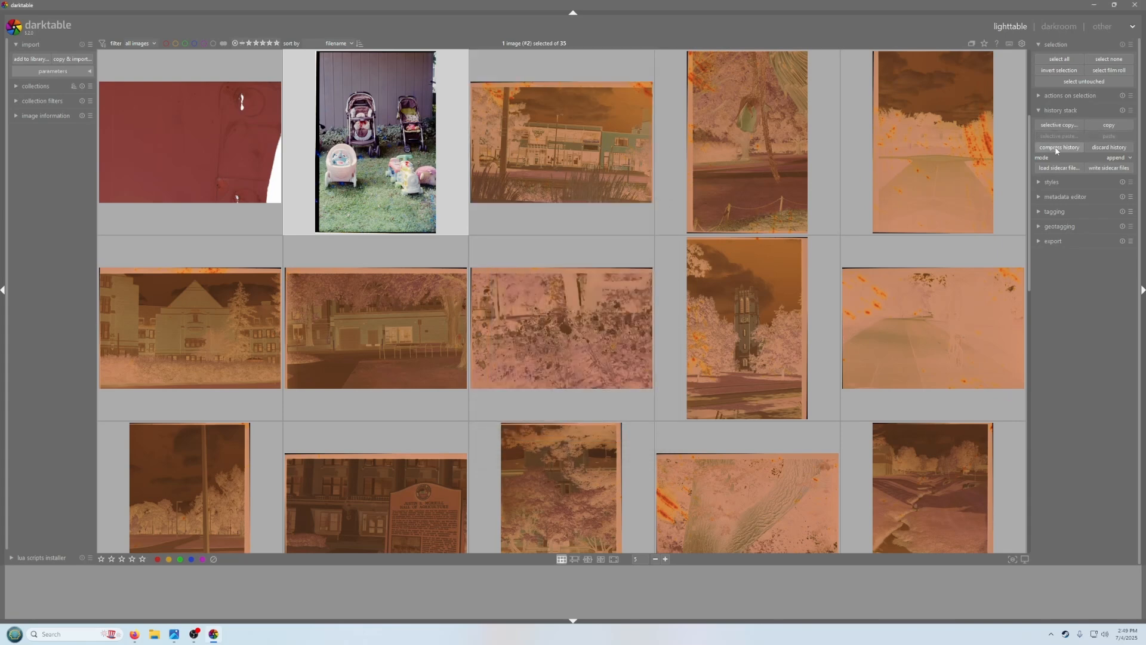
Select the negatives from the third image to the last and selectively paste the negadoctor history onto them
click(539, 178)
scroll(718, 242, down, 5)
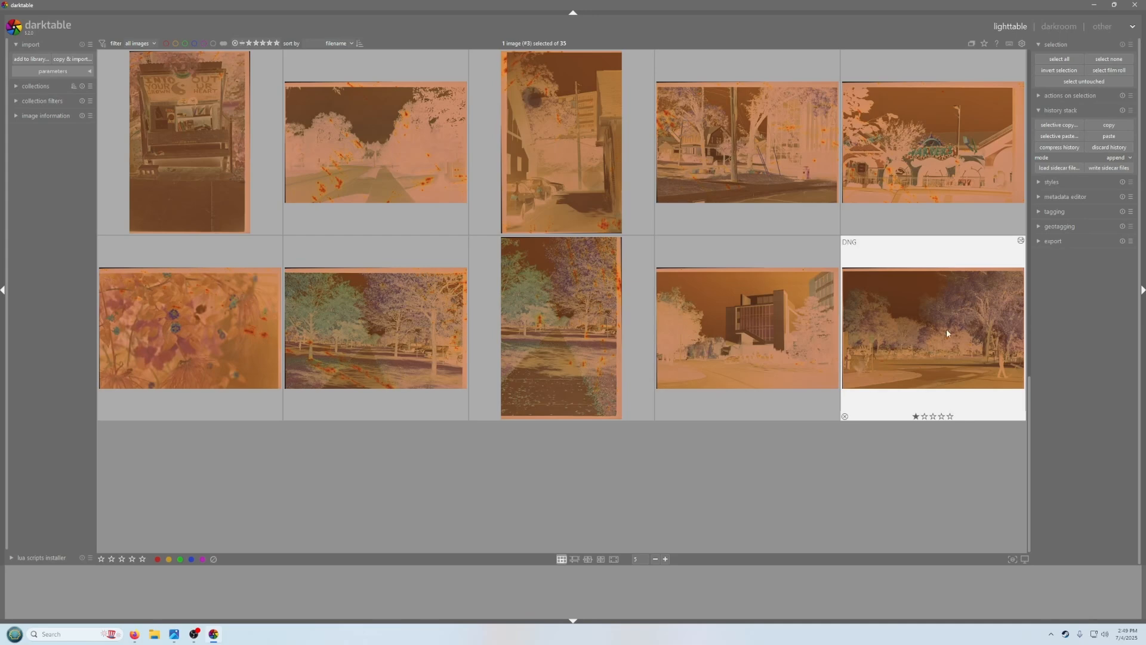
shift+click(926, 328)
scroll(642, 309, up, 5)
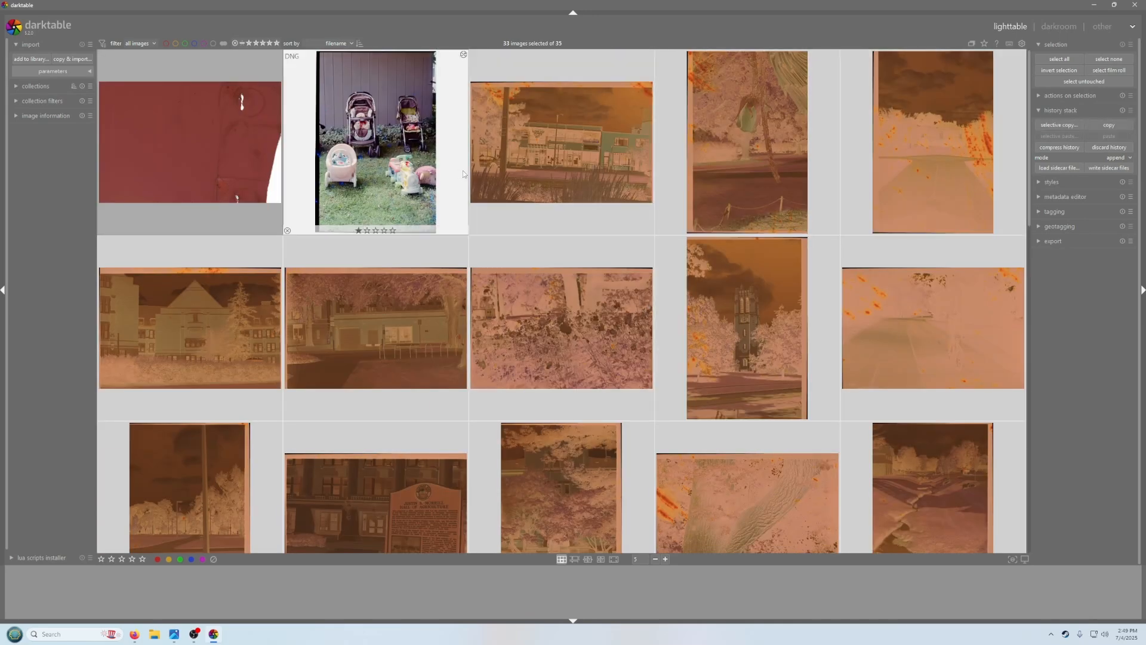
click(1073, 136)
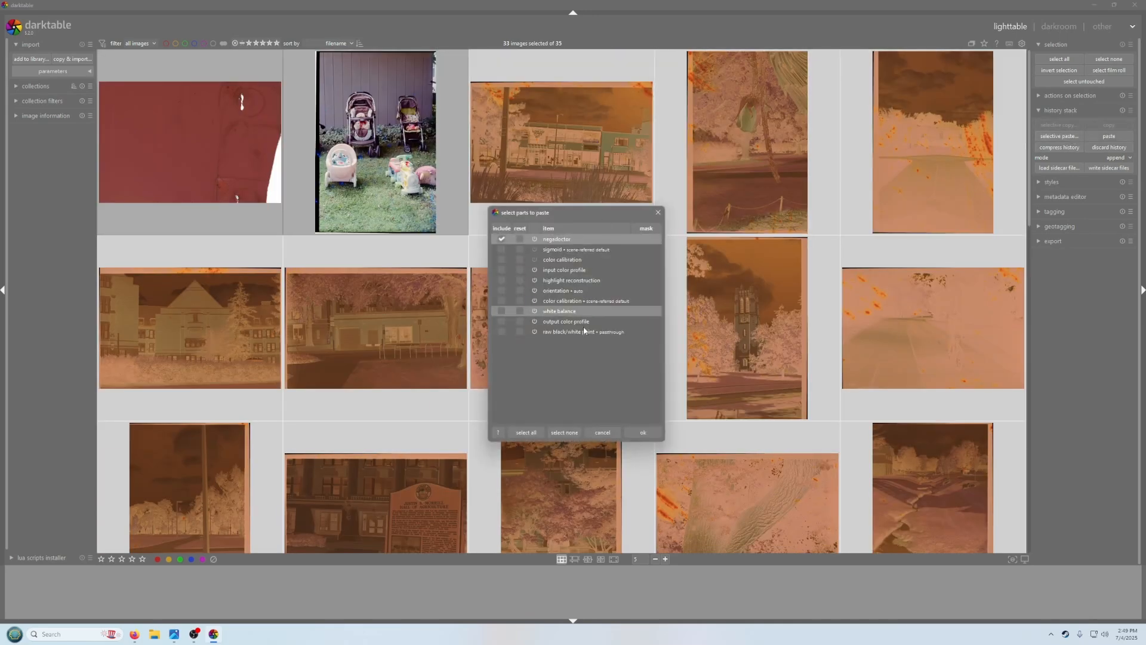
click(642, 433)
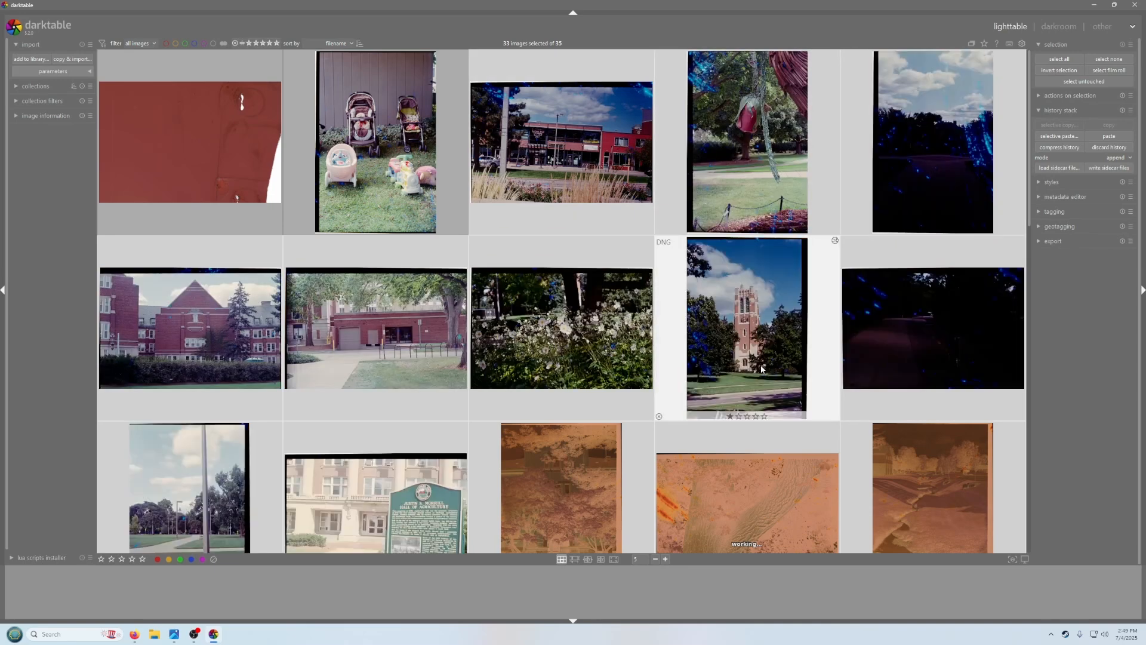
Scroll through the roll to review the converted thumbnails
scroll(764, 368, down, 1)
scroll(745, 351, down, 1)
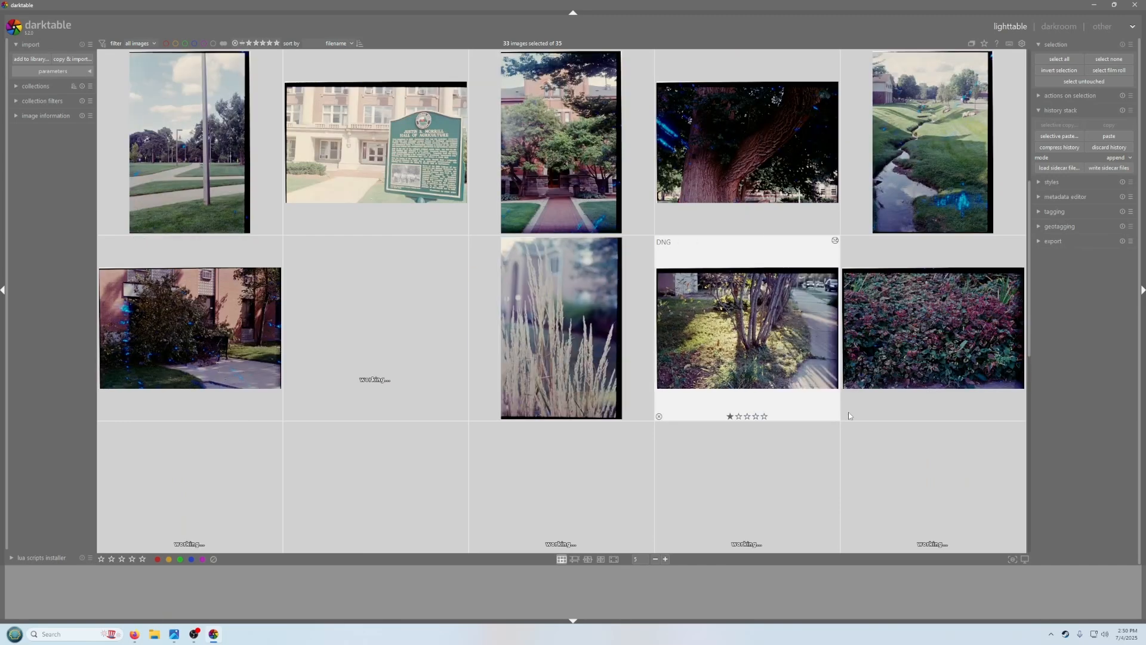
scroll(750, 393, down, 1)
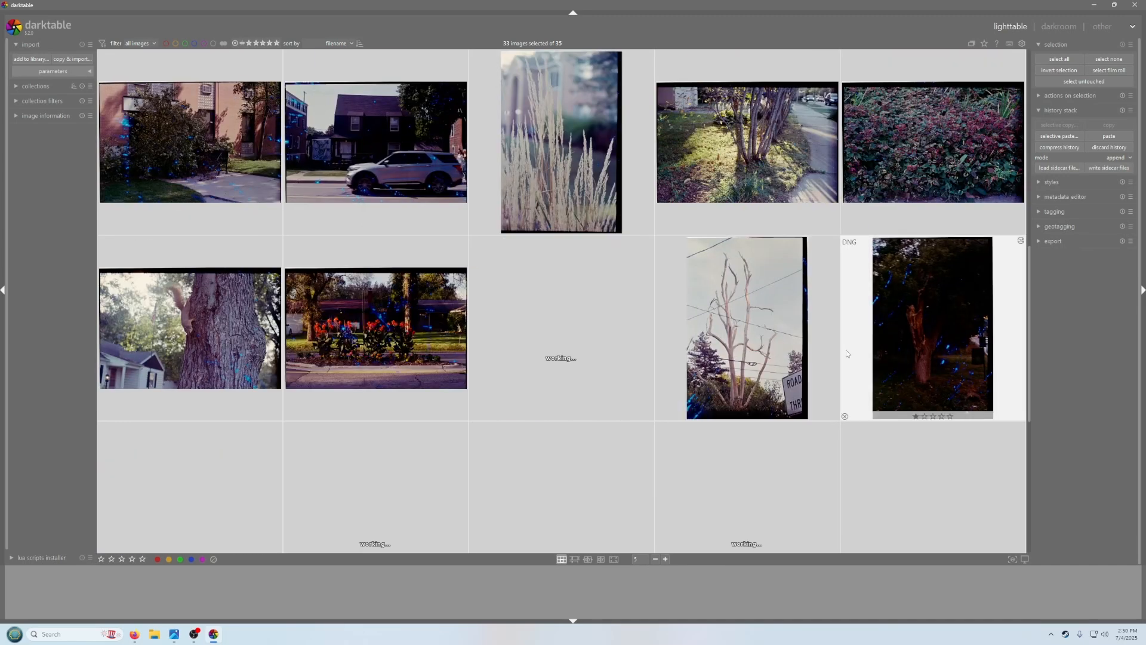
scroll(751, 358, down, 1)
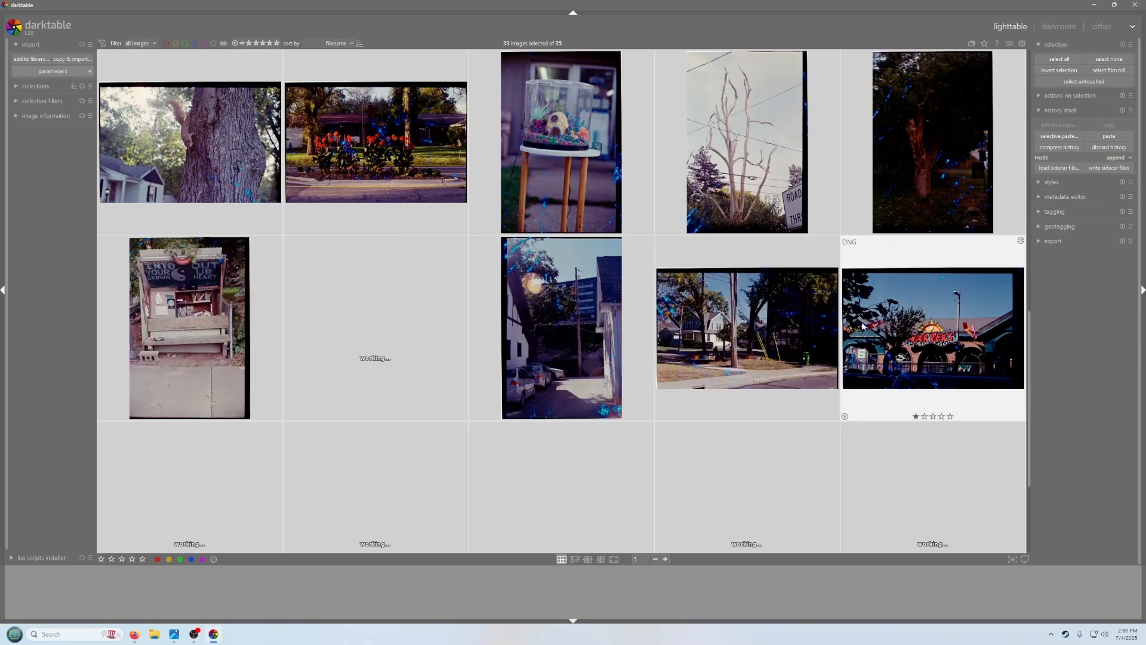
scroll(525, 376, down, 1)
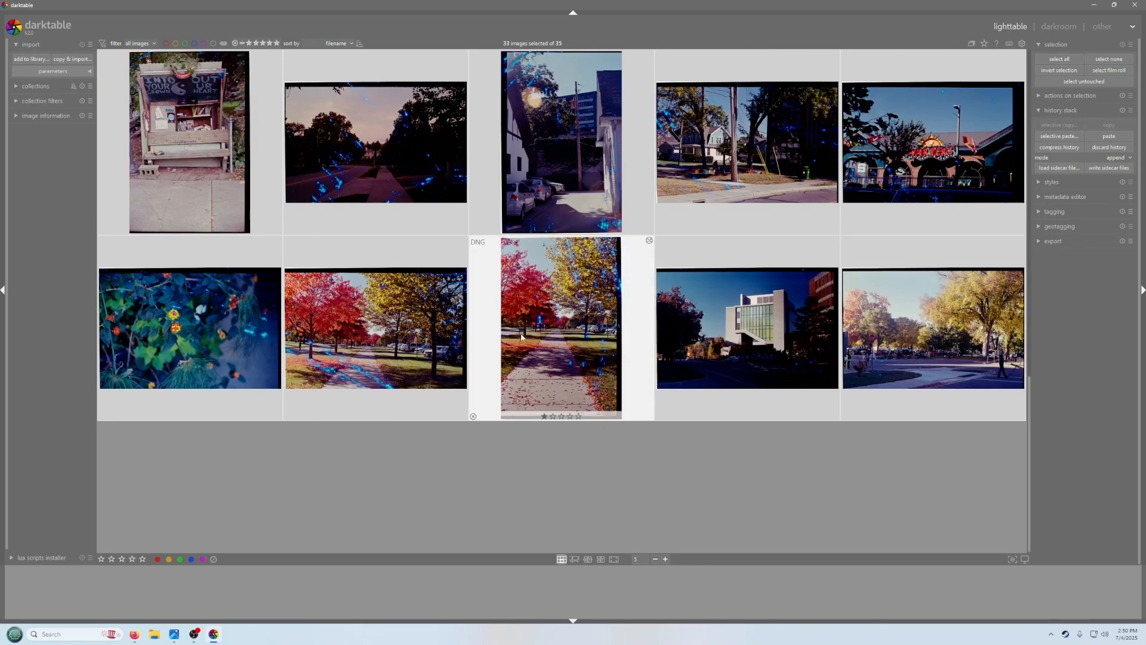
scroll(525, 301, up, 5)
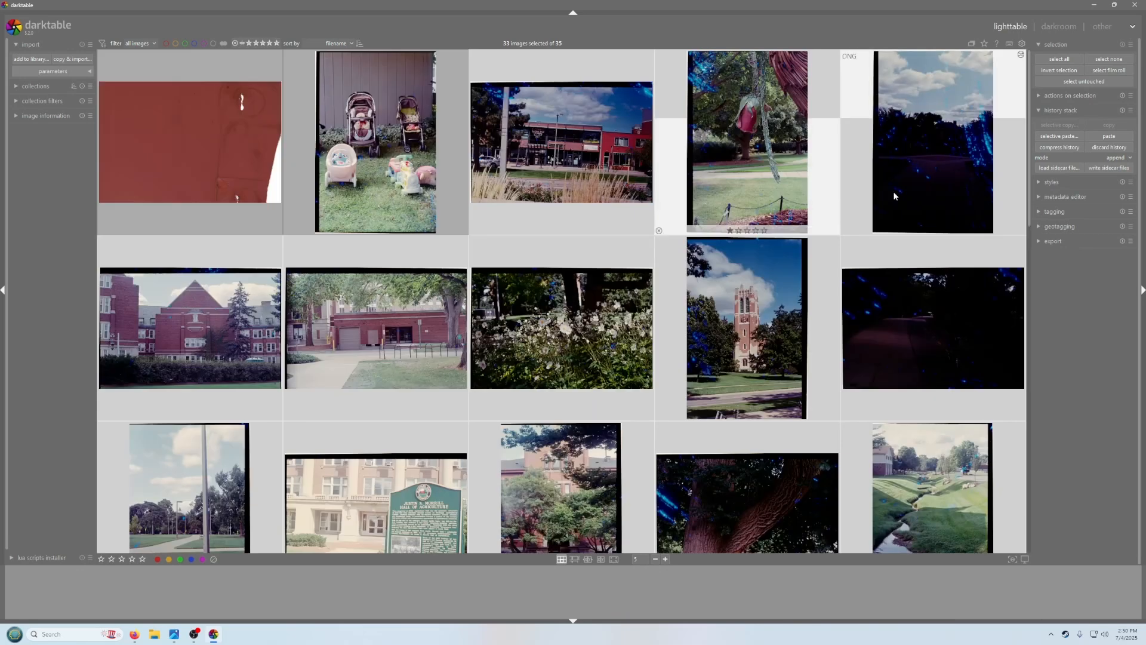
Open the dark cycling-path image in the darkroom
click(608, 179)
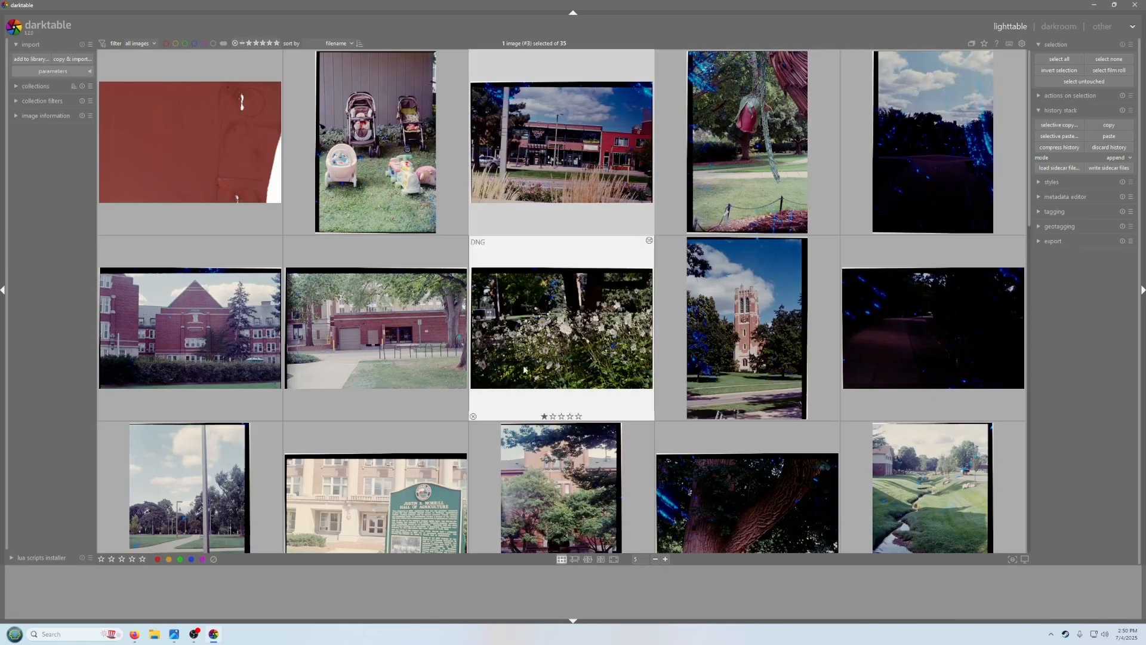
click(903, 318)
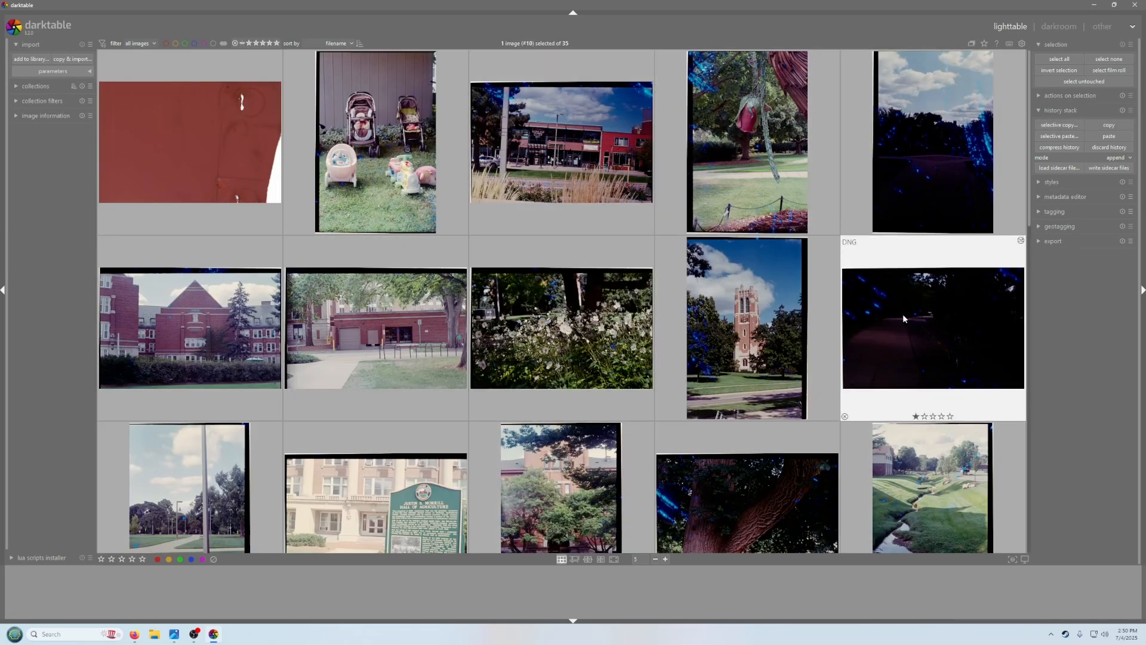
double_click(894, 341)
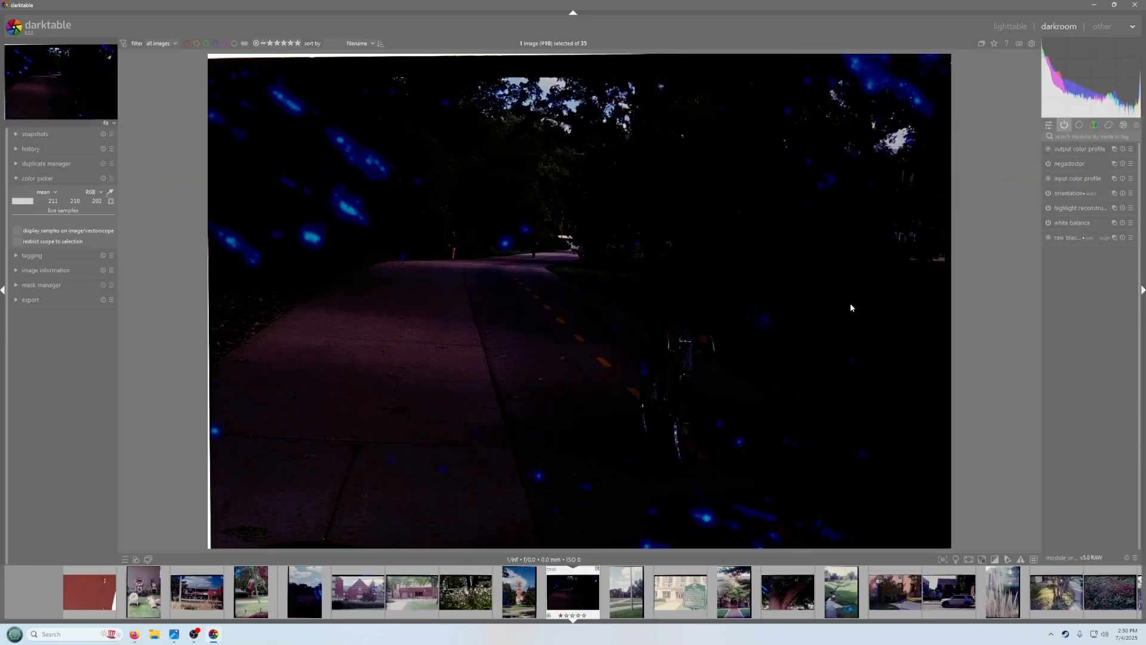
Reset the negadoctor parameters and resample the film base color from the unexposed border above the image
click(1069, 163)
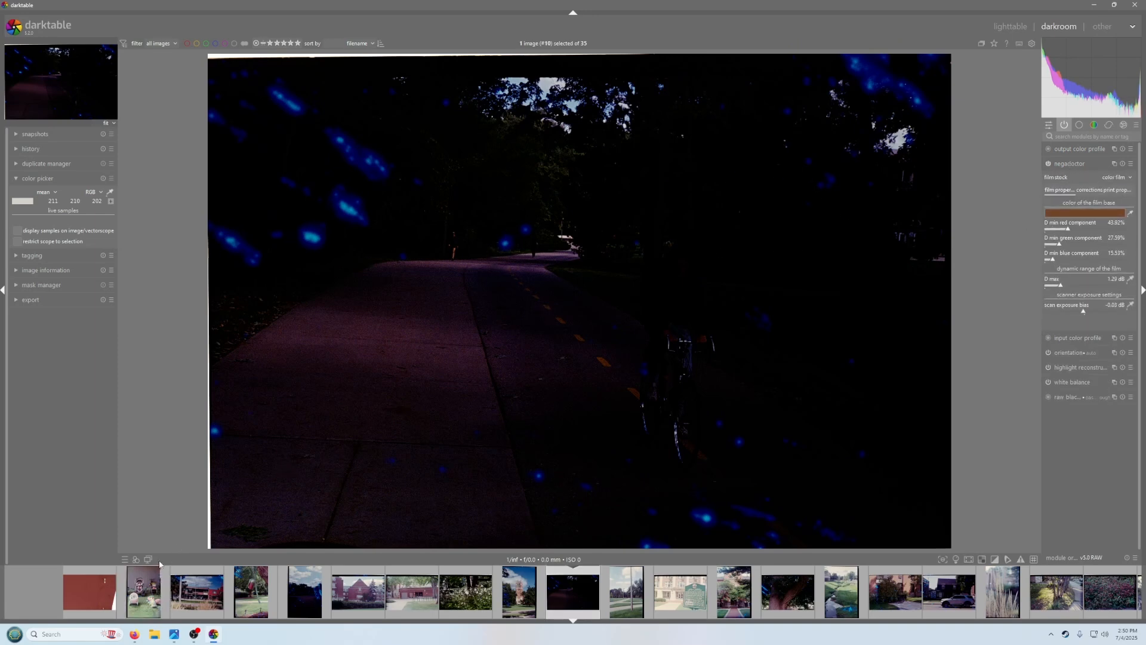
click(1123, 164)
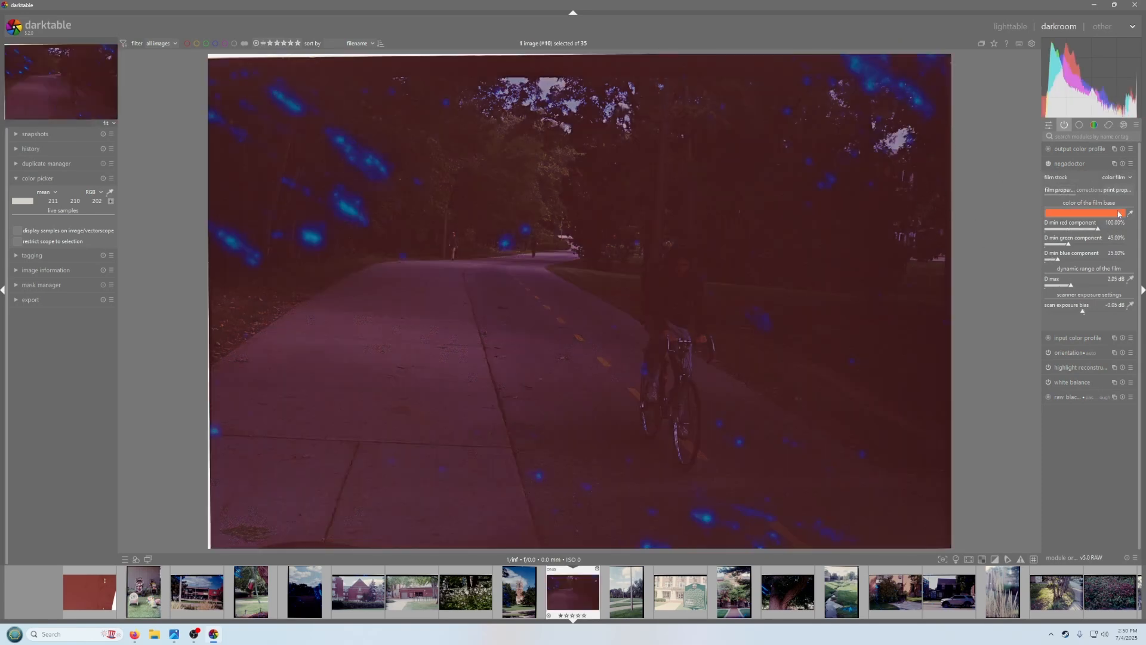
click(1129, 213)
drag(549, 74, 712, 58)
Sample the D max from a small area near the path's end and the scan exposure bias from the top border
click(1130, 279)
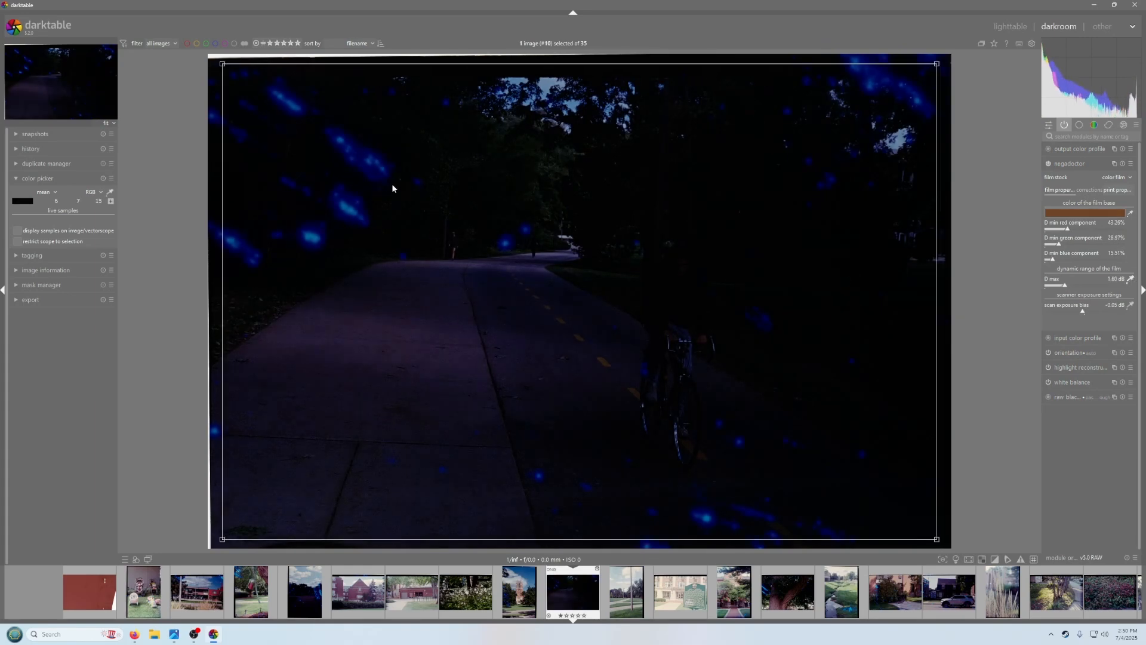
drag(562, 226, 580, 254)
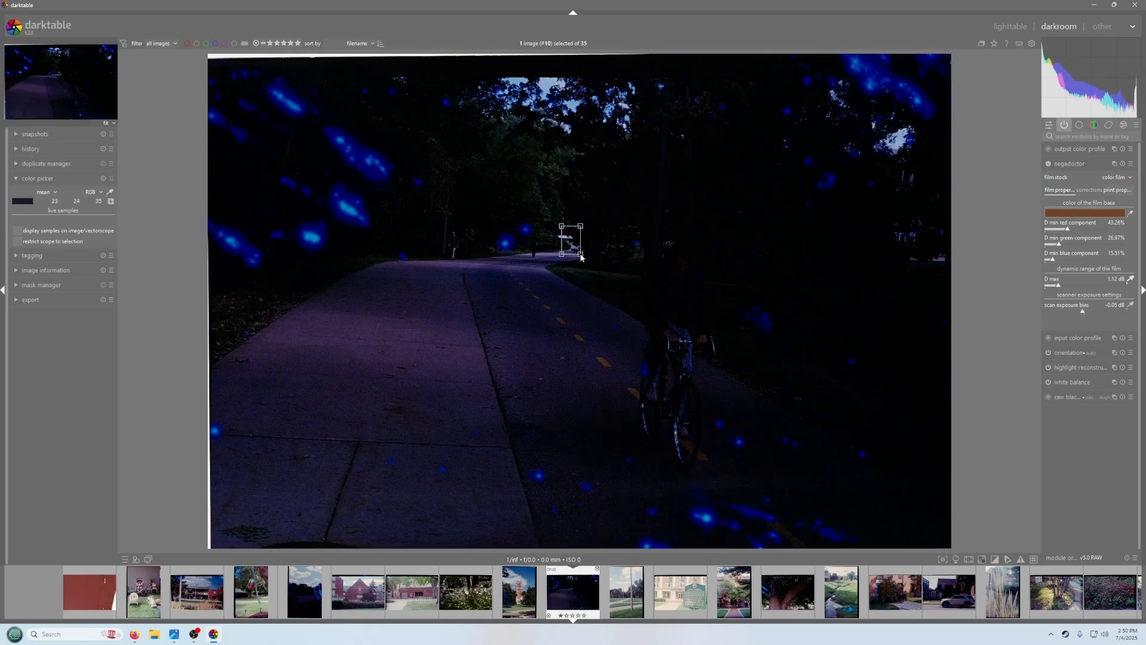
click(1129, 304)
drag(541, 61, 635, 71)
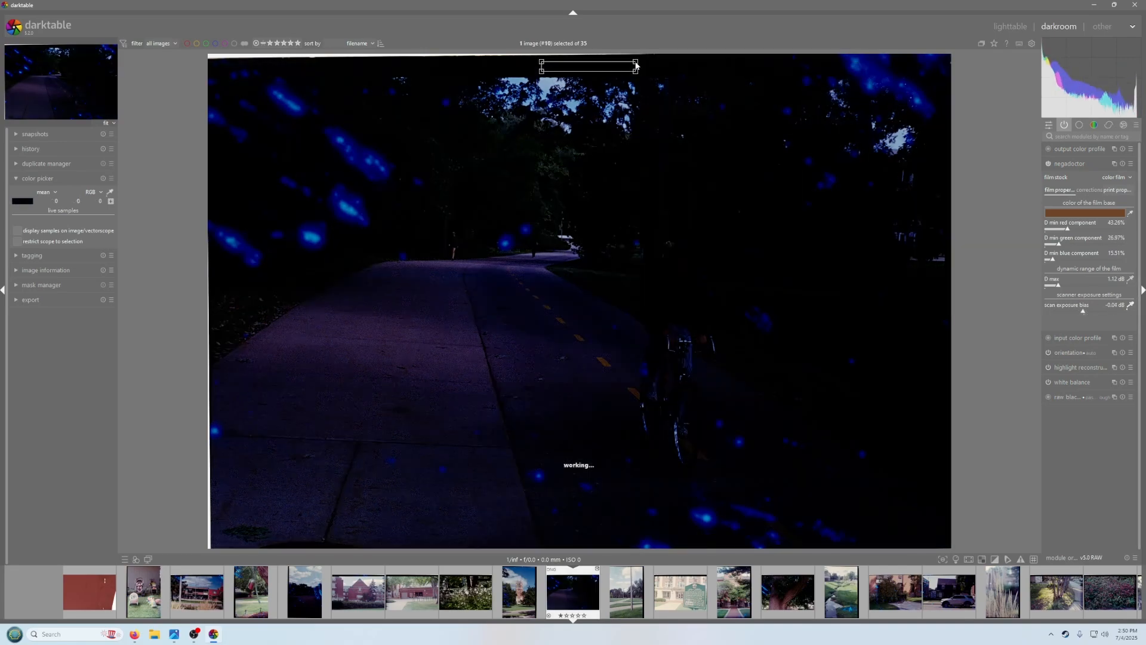
In the corrections, sample the shadows color cast and highlights white balance across the whole frame
click(1089, 190)
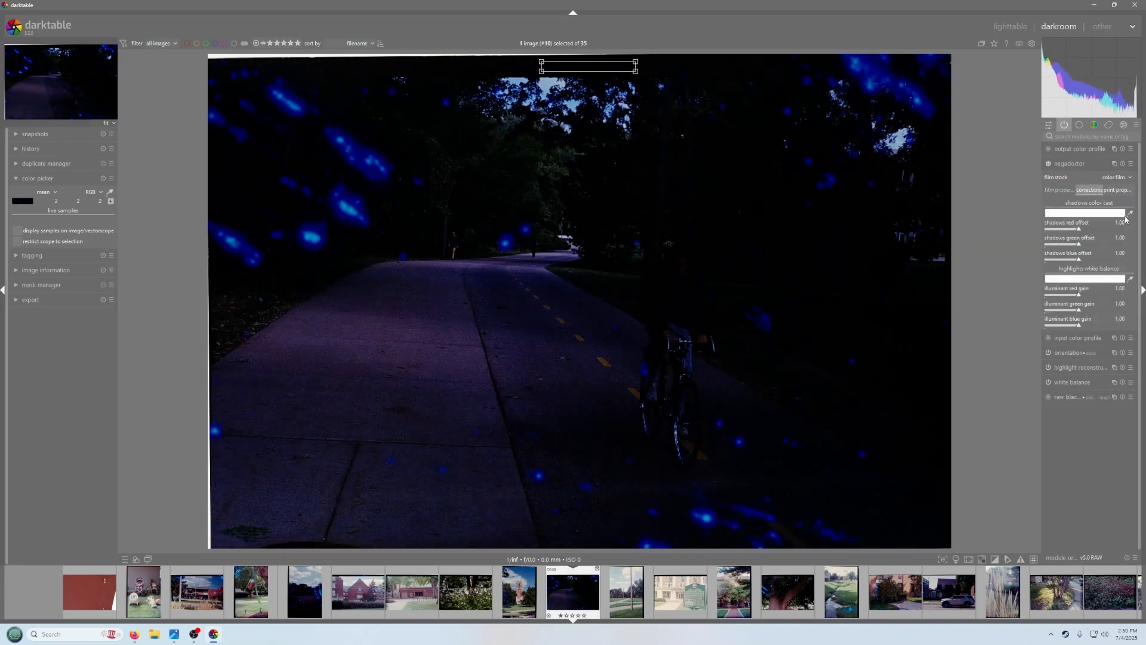
click(1129, 213)
drag(218, 74, 949, 547)
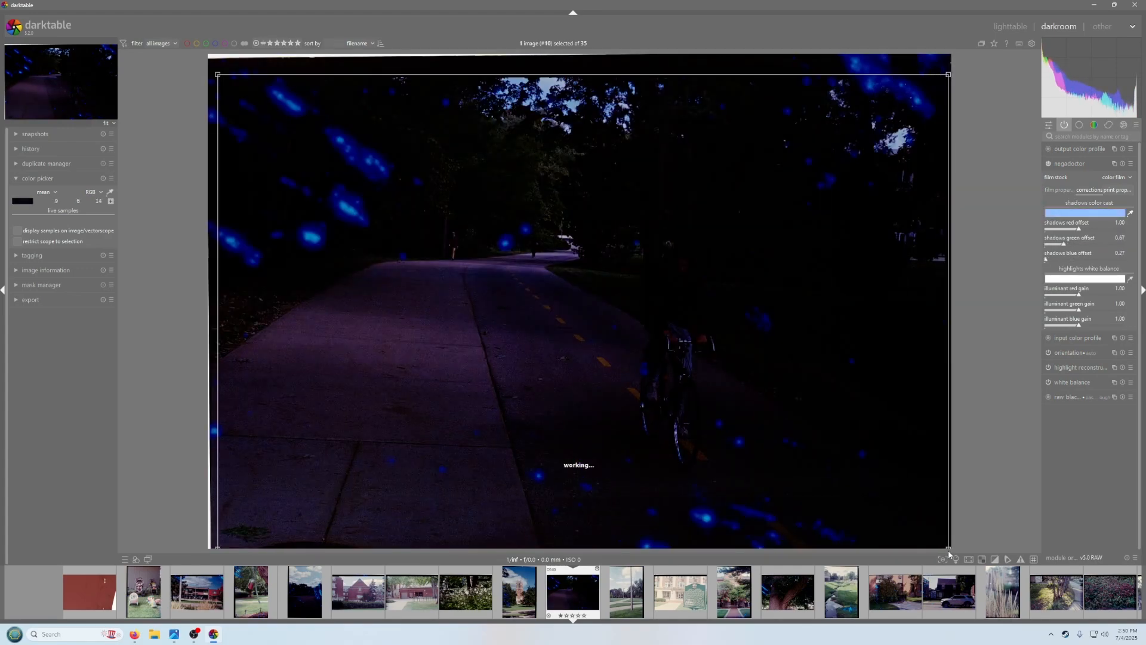
click(1130, 278)
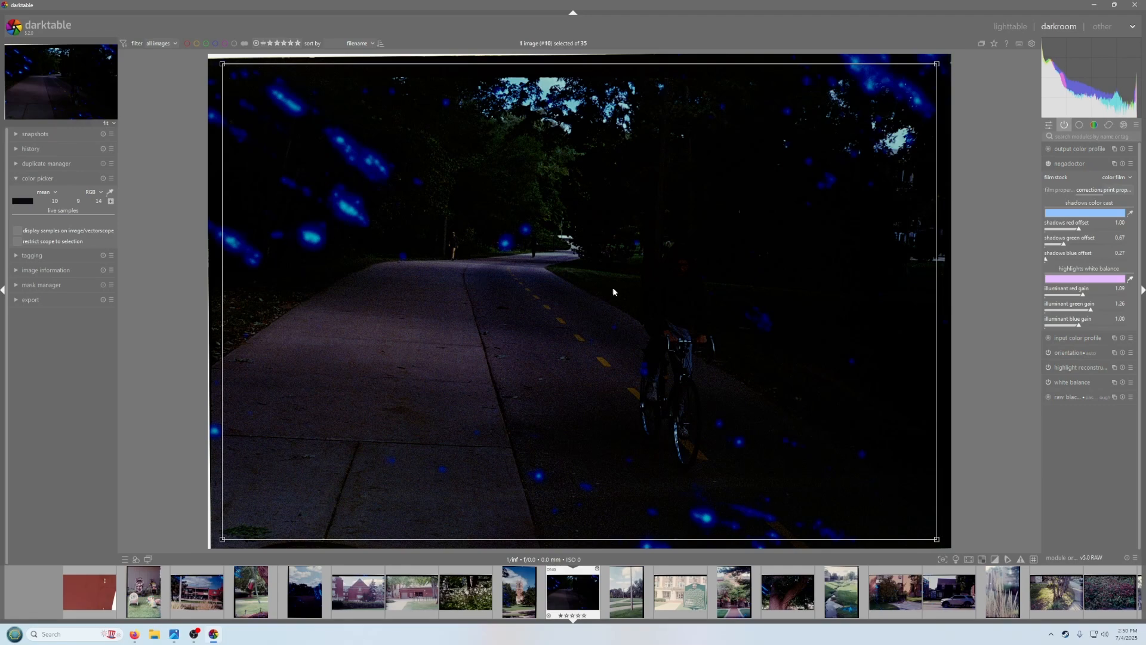
In the print properties, set the paper black by sampling the top film border
click(1116, 190)
click(1130, 213)
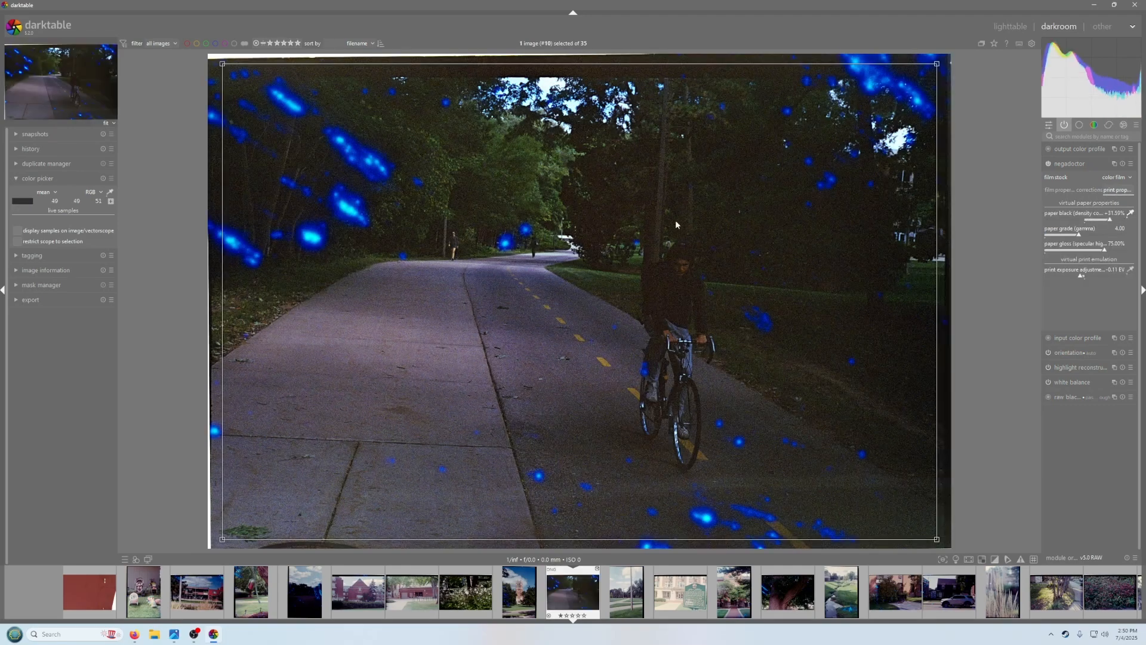
drag(595, 70, 621, 62)
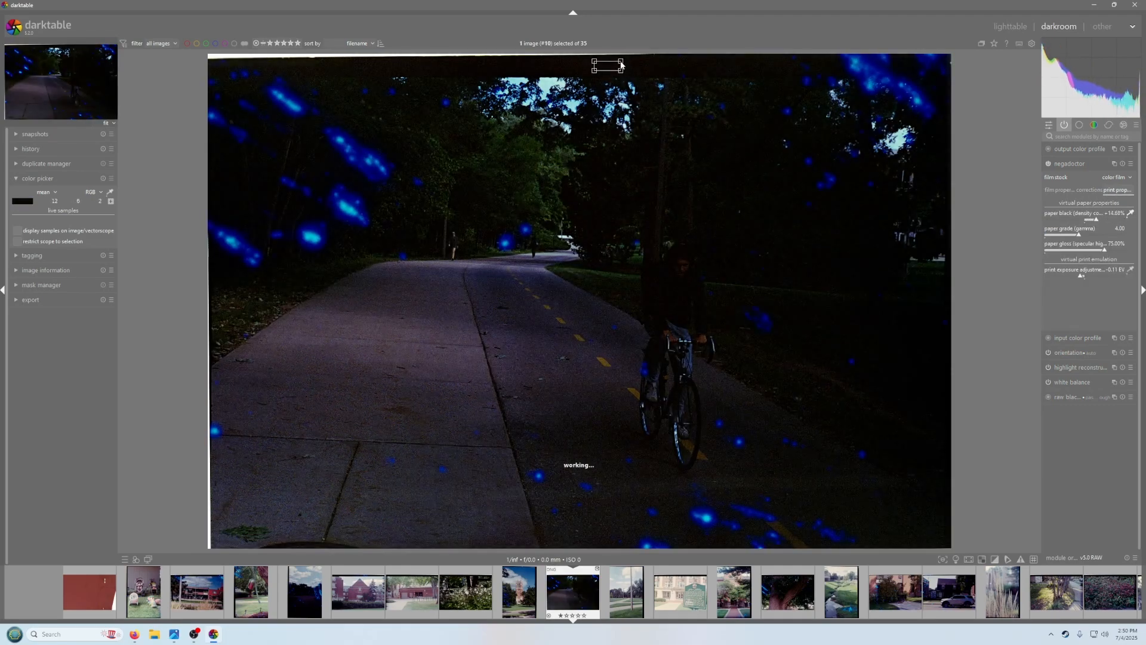
Set the print exposure adjustment by sampling a small bright area near the end of the path
click(1130, 269)
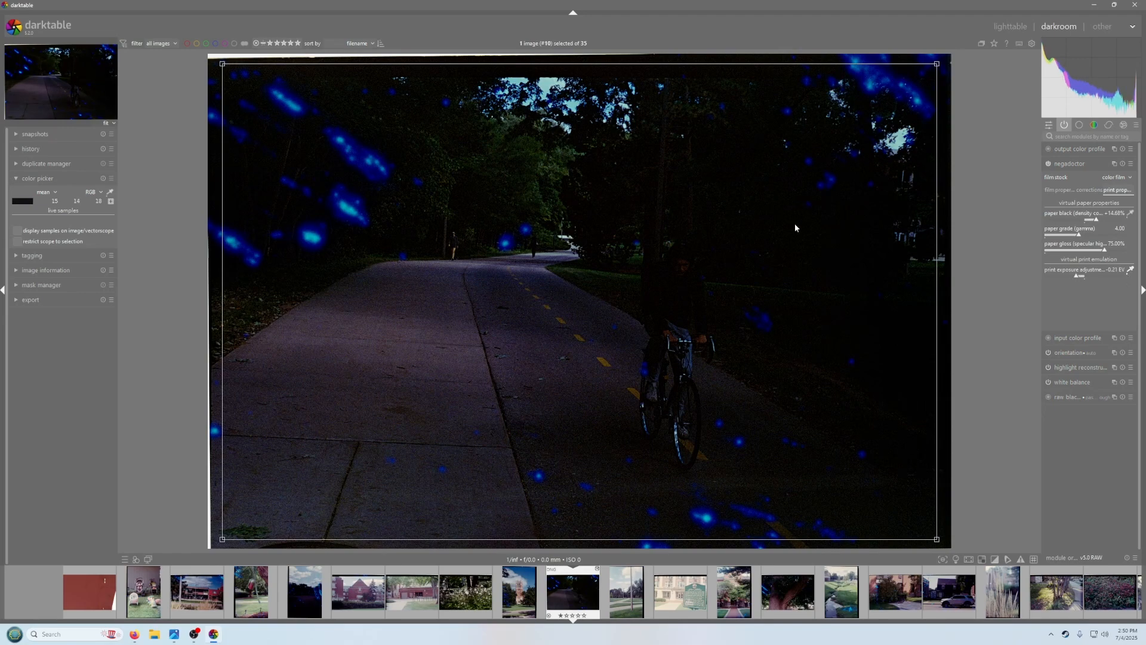
drag(558, 228, 580, 246)
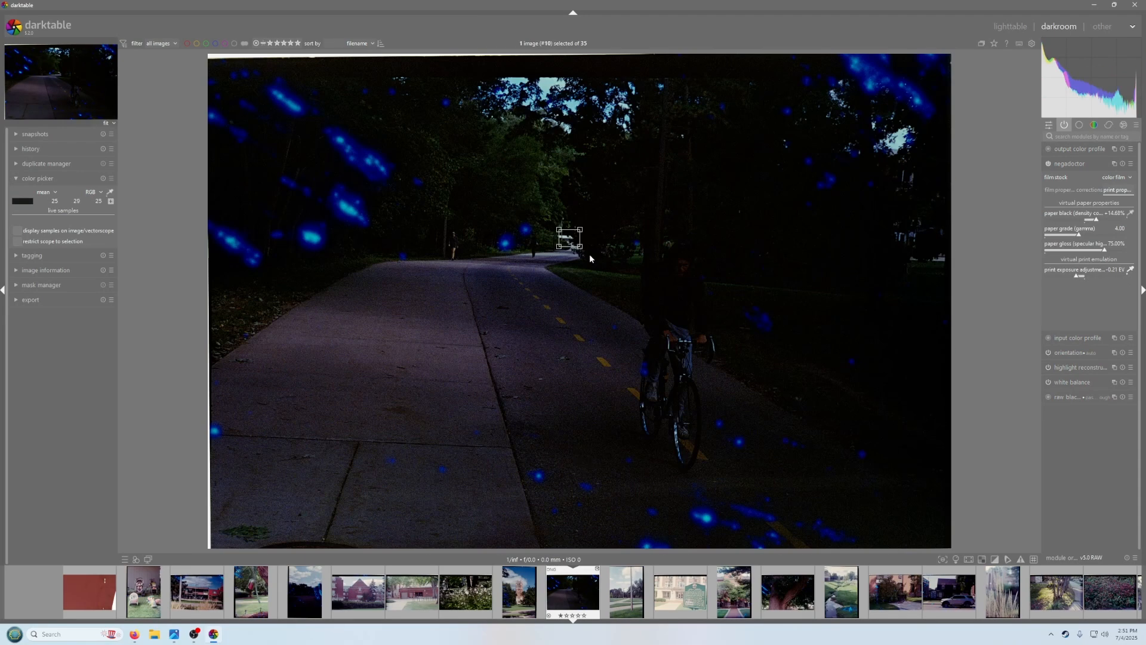
click(1130, 269)
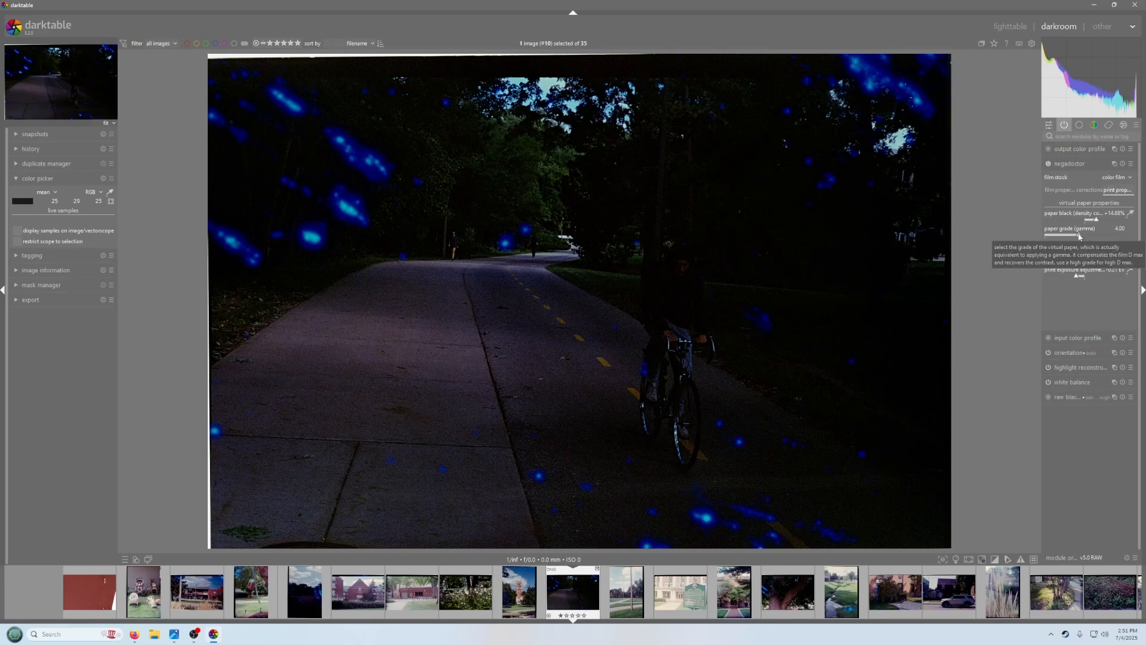
Set the paper grade (gamma) to about 2.59 and the print exposure adjustment to about +0.08 EV
drag(1079, 236, 1067, 236)
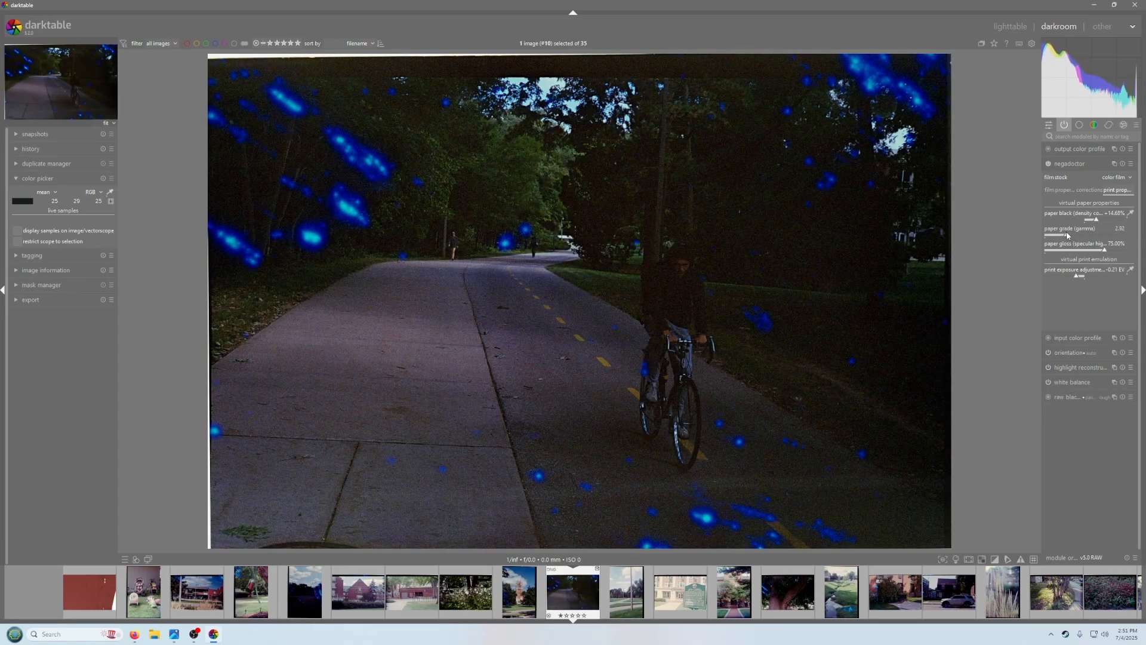
click(1083, 277)
drag(1084, 278, 1087, 277)
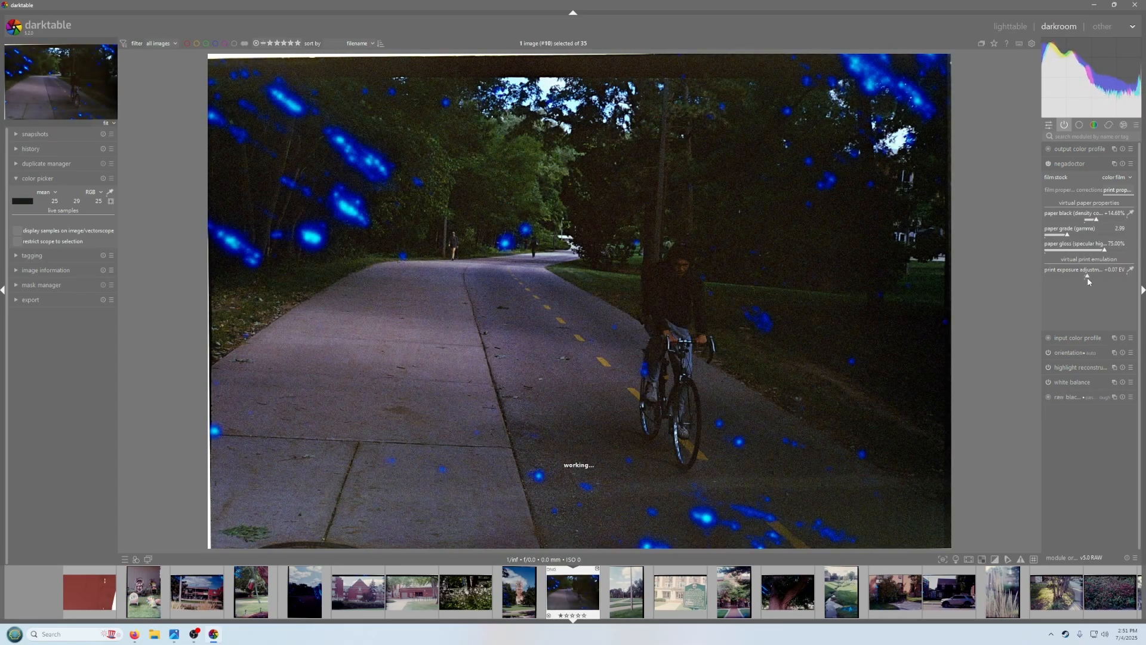
Search for the denoise modules and enable denoise (profiled)
scroll(679, 256, up, 3)
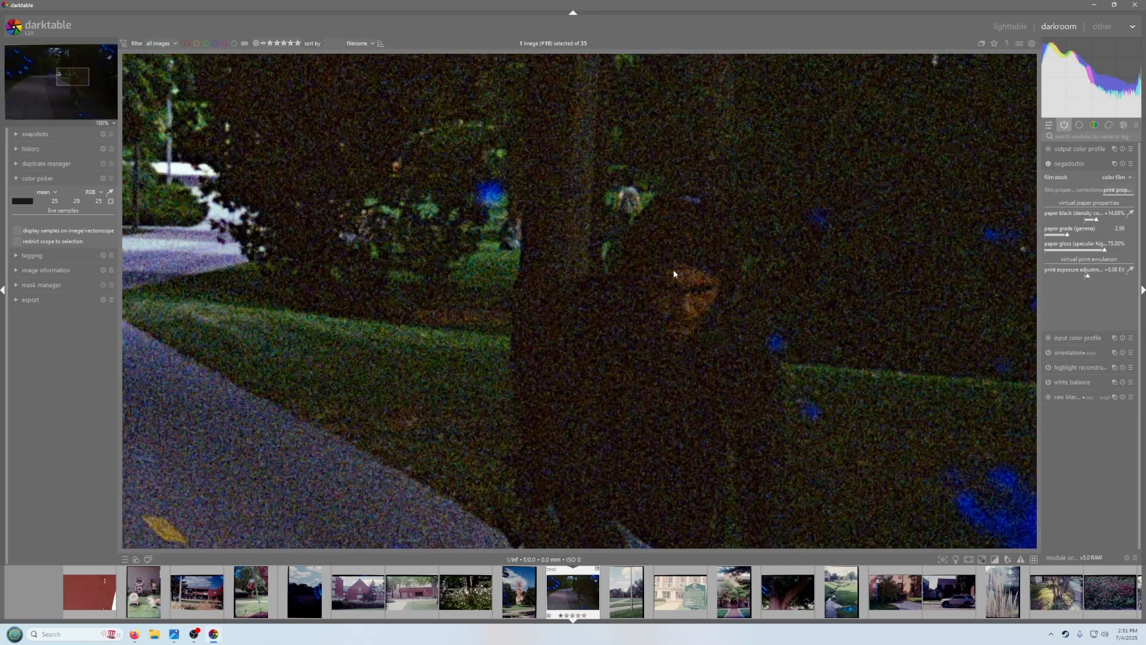
scroll(670, 292, down, 3)
click(1074, 138)
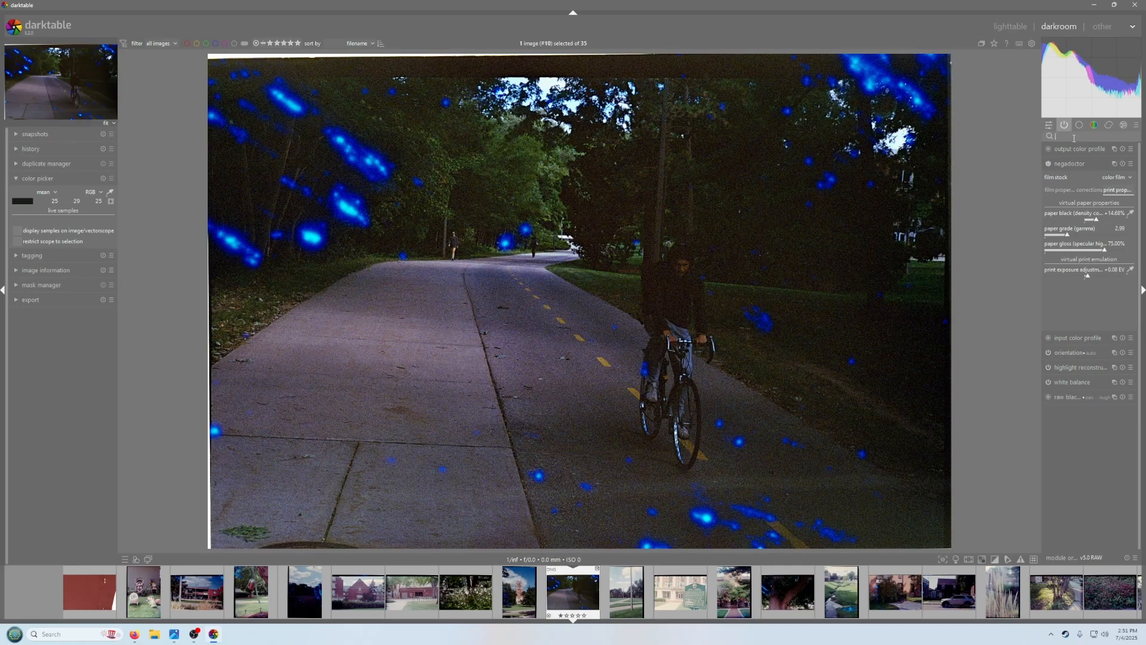
text(denois)
click(1048, 194)
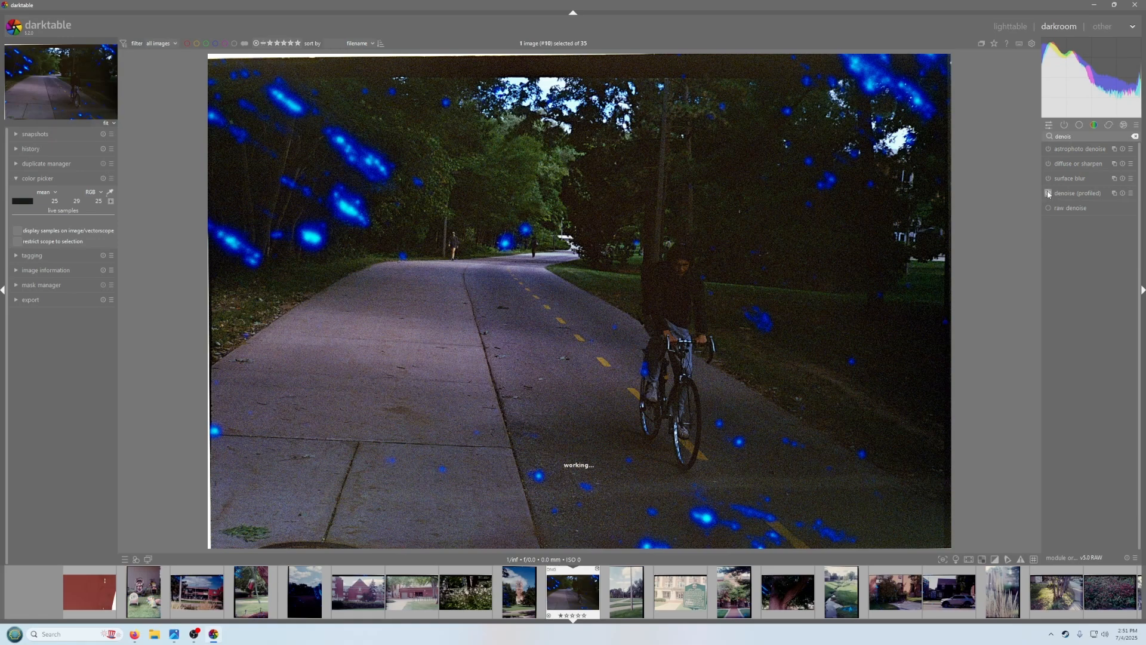
Zoom in on the cyclist and toggle the denoise (profiled) module to compare the noise
middle_click(706, 268)
middle_click(673, 266)
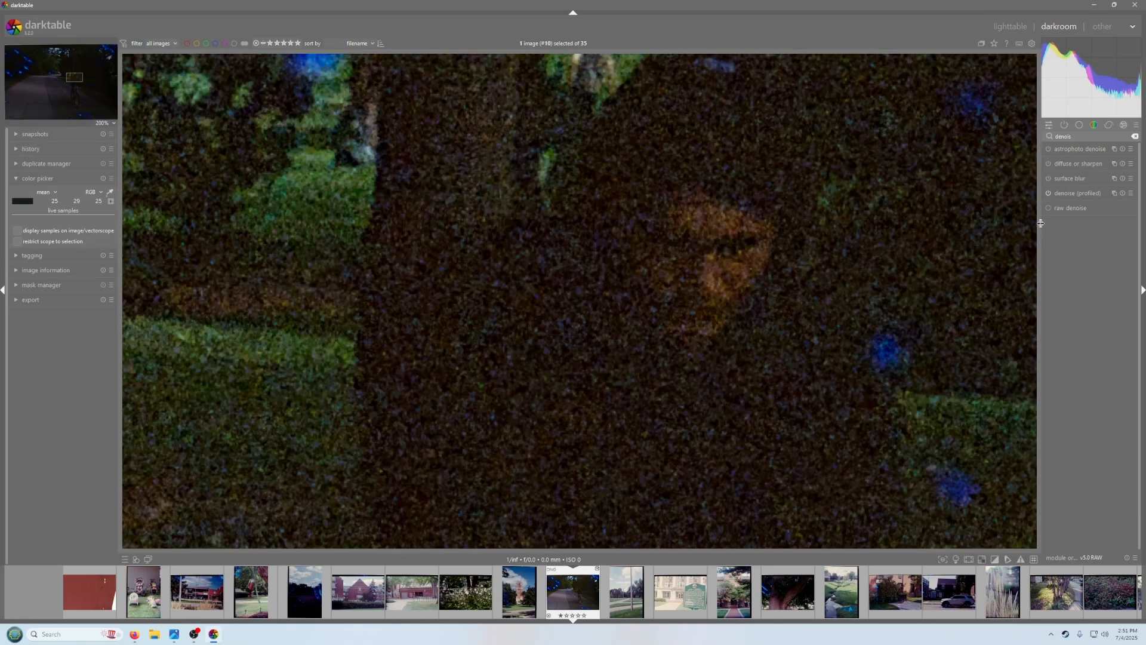
click(1048, 192)
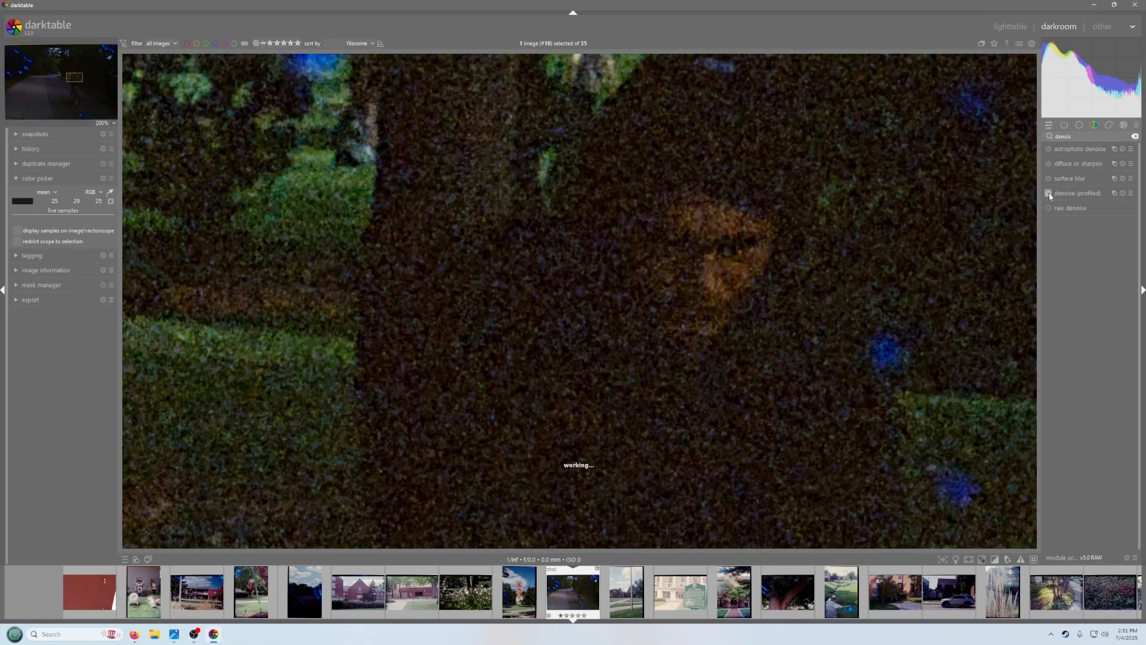
middle_click(703, 276)
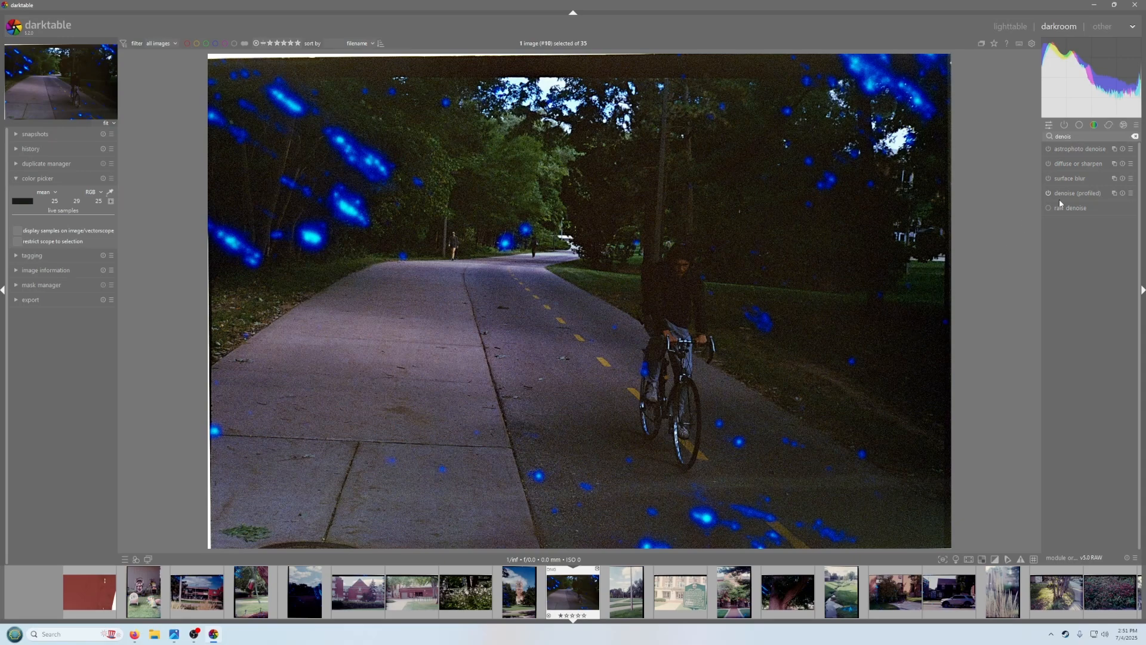
Clear the module search and inspect the image at different zoom levels
click(1134, 136)
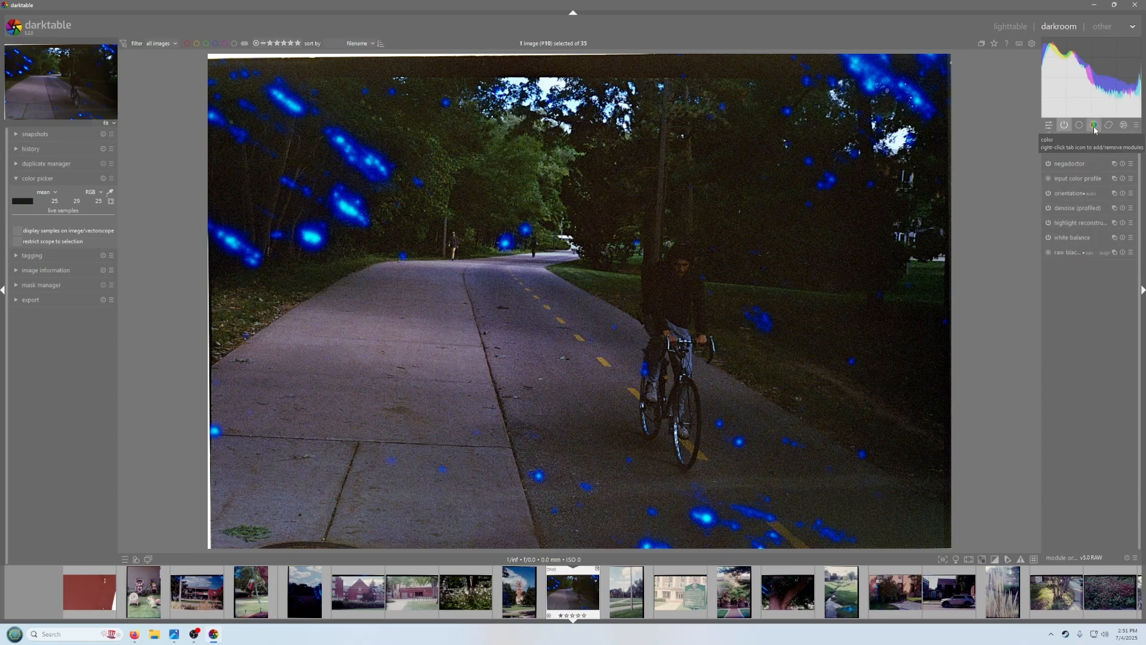
middle_click(893, 336)
middle_click(778, 330)
middle_click(783, 319)
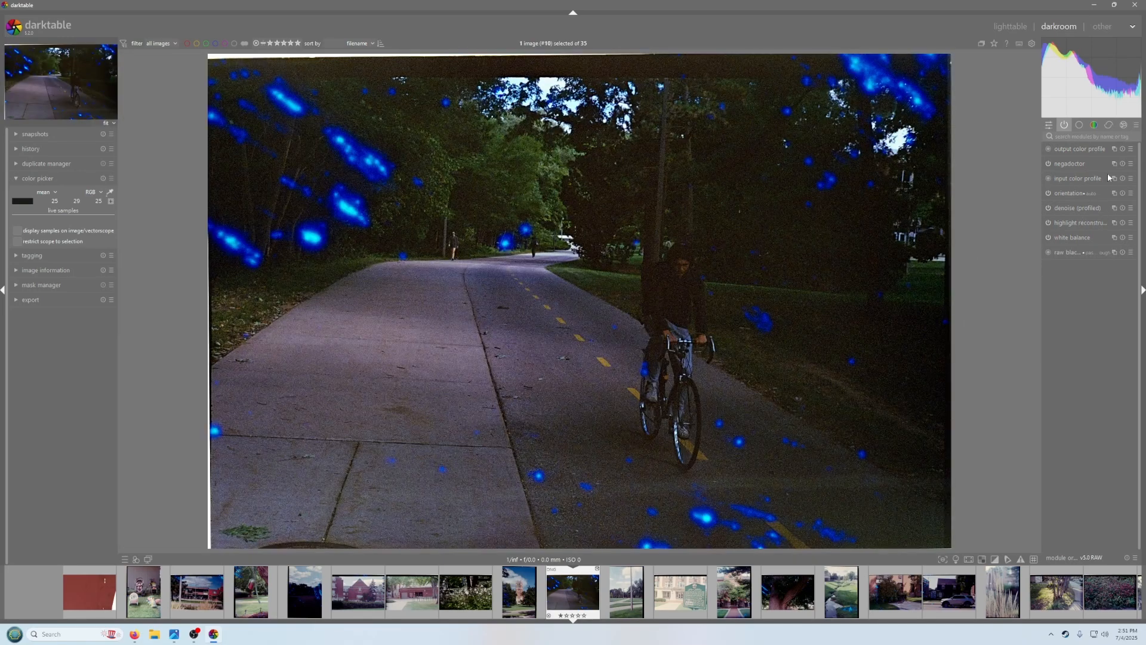
click(1079, 125)
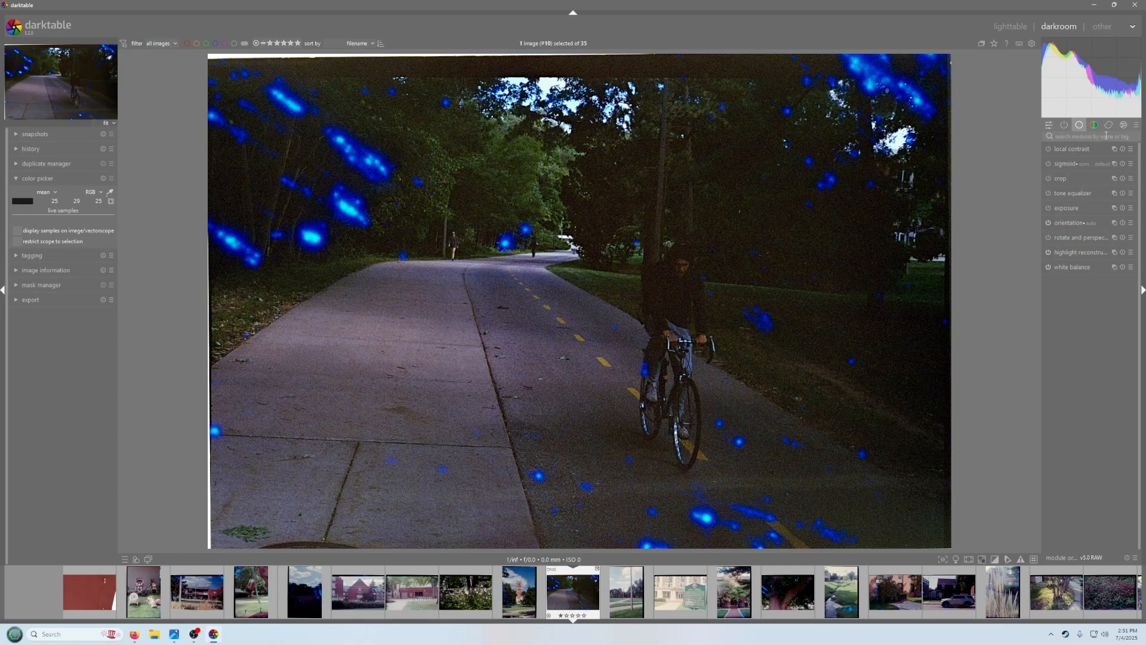
Enable the color balance rgb module and raise its contrast to about +17.60%
click(1094, 125)
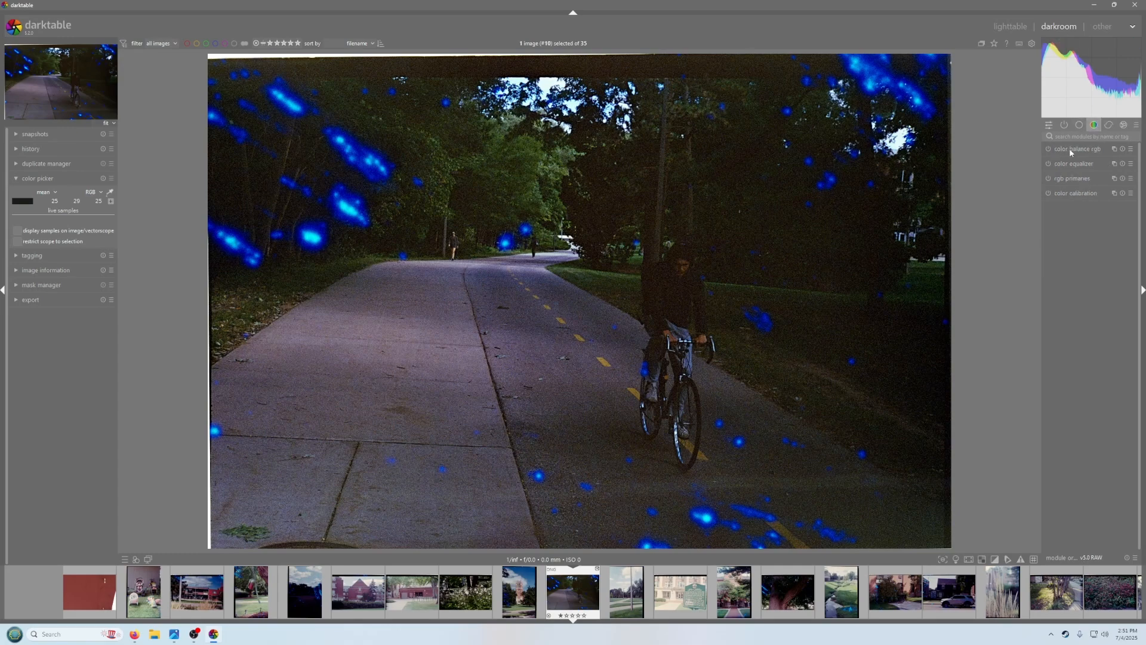
click(1048, 149)
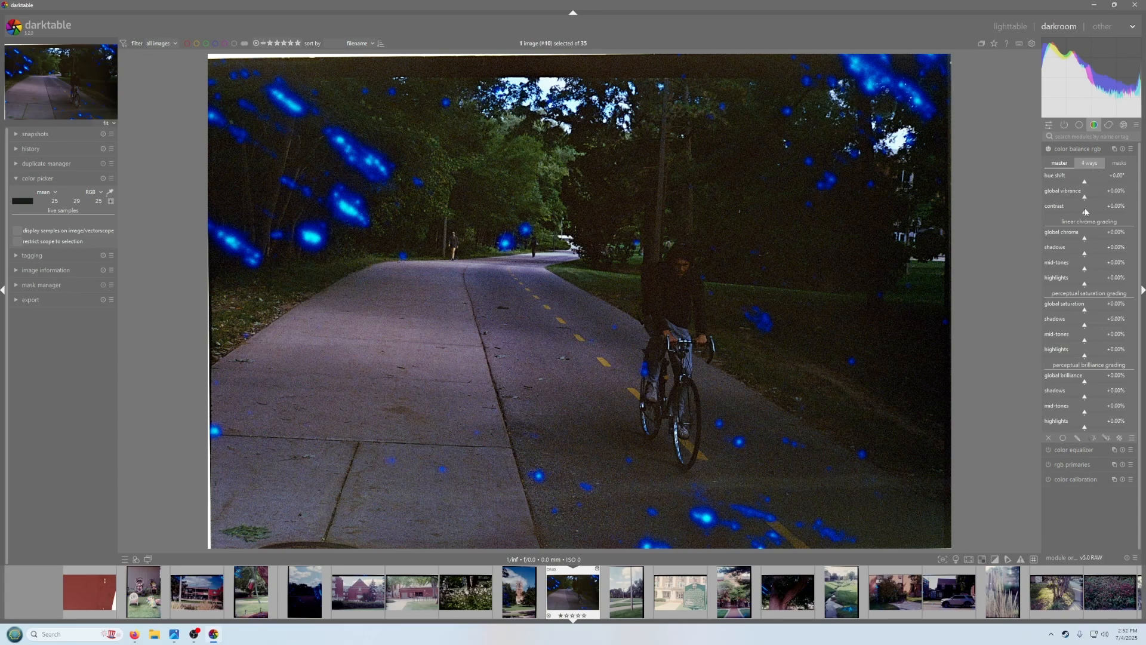
drag(1085, 211, 1099, 219)
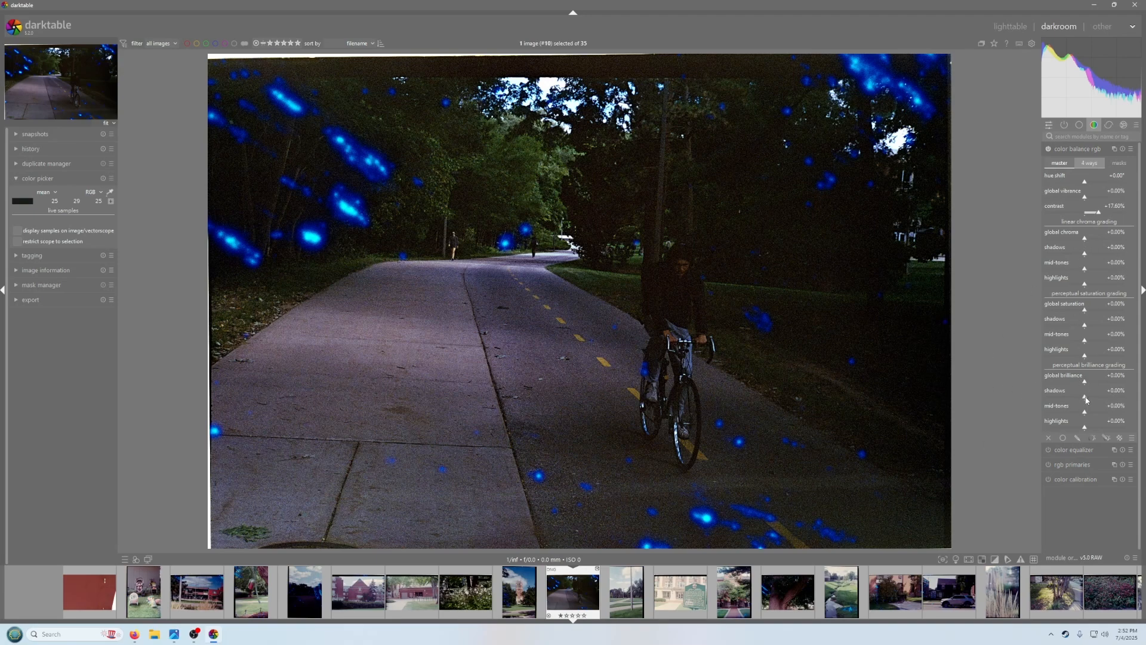
Raise perceptual brilliance shadows to about +26.40% and highlights to +34.08%, and lower global brilliance to about -15.28%
drag(1086, 398, 1087, 432)
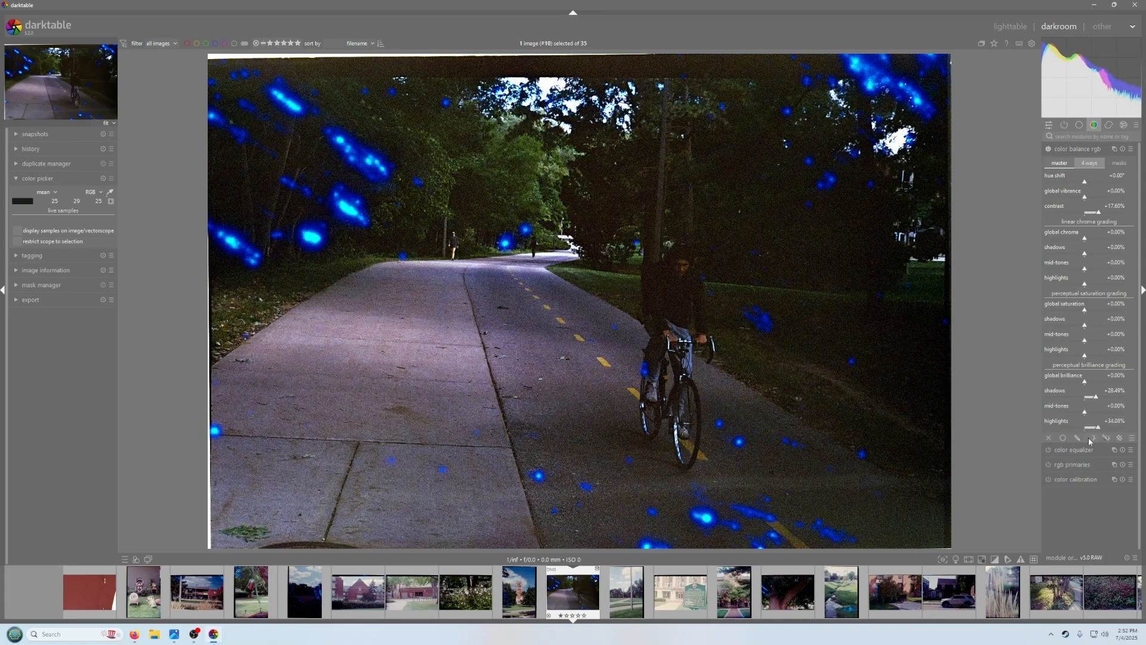
drag(1085, 383, 1081, 394)
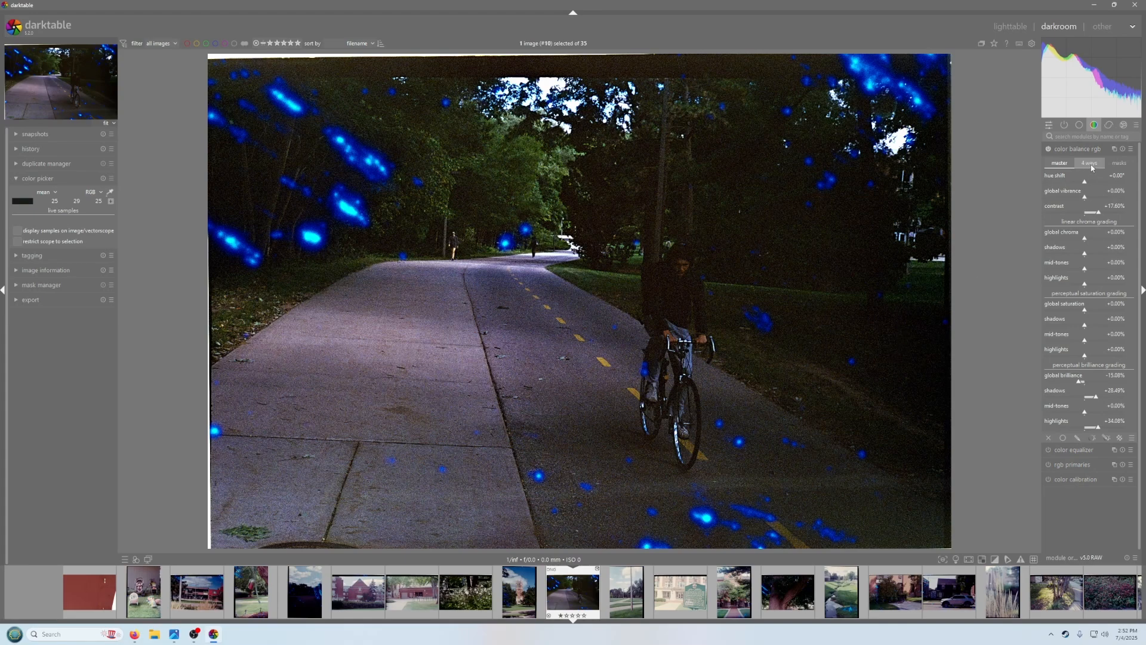
In the 4 ways tab, set the shadows lift hue to about 247° by sampling a dark grass area, and adjust its chroma
click(1091, 166)
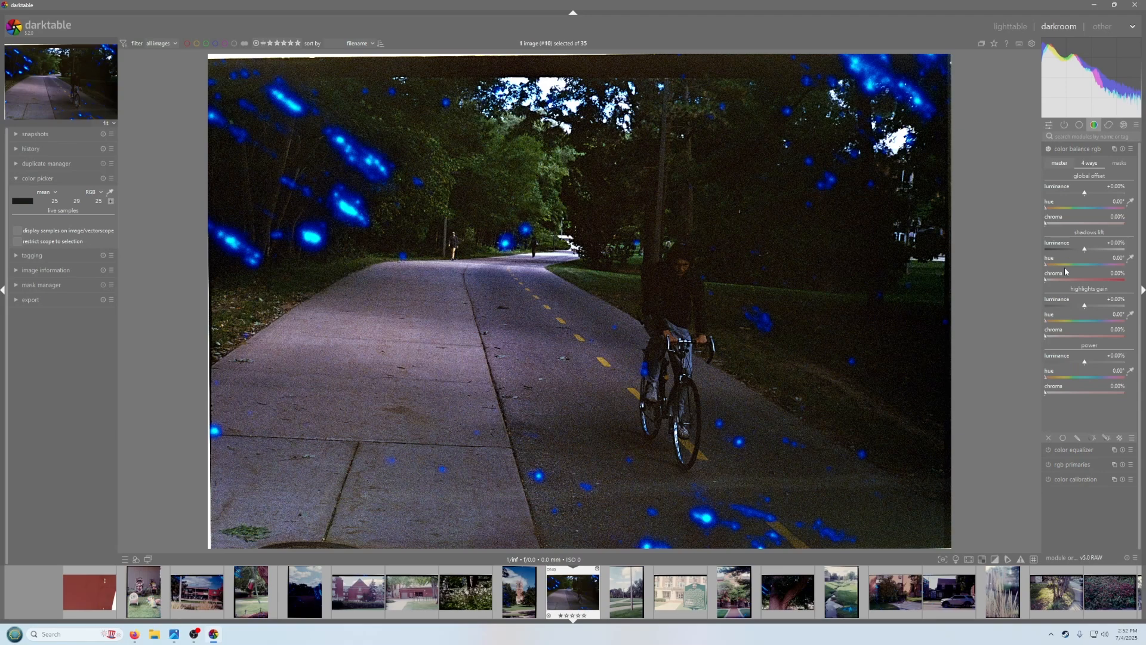
click(1132, 261)
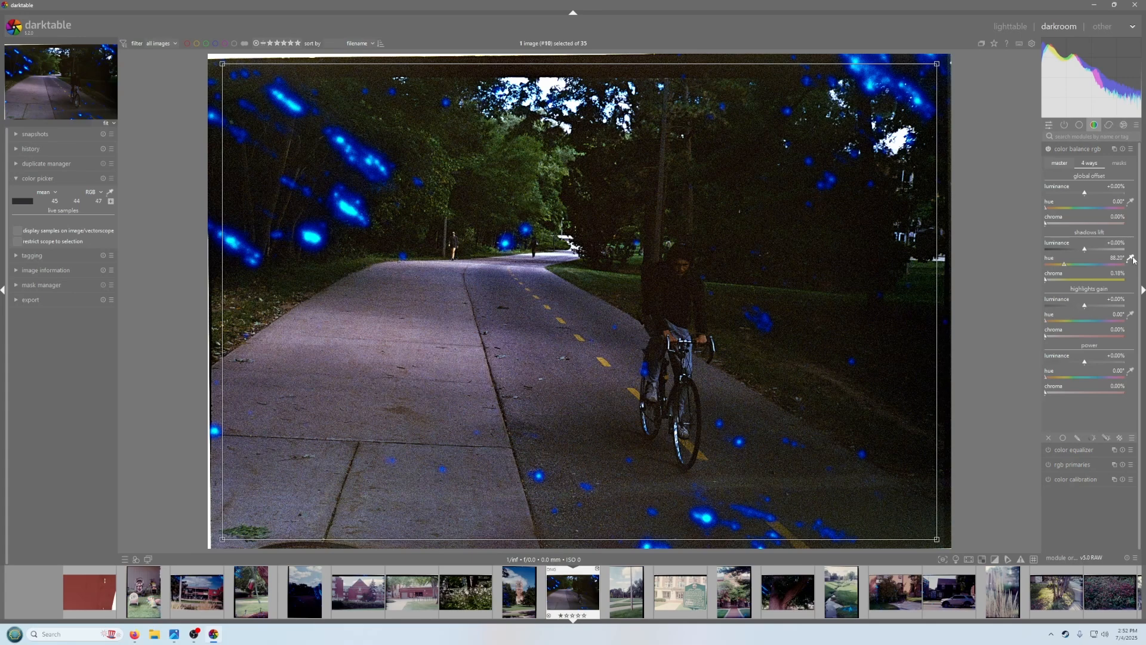
drag(883, 333, 922, 370)
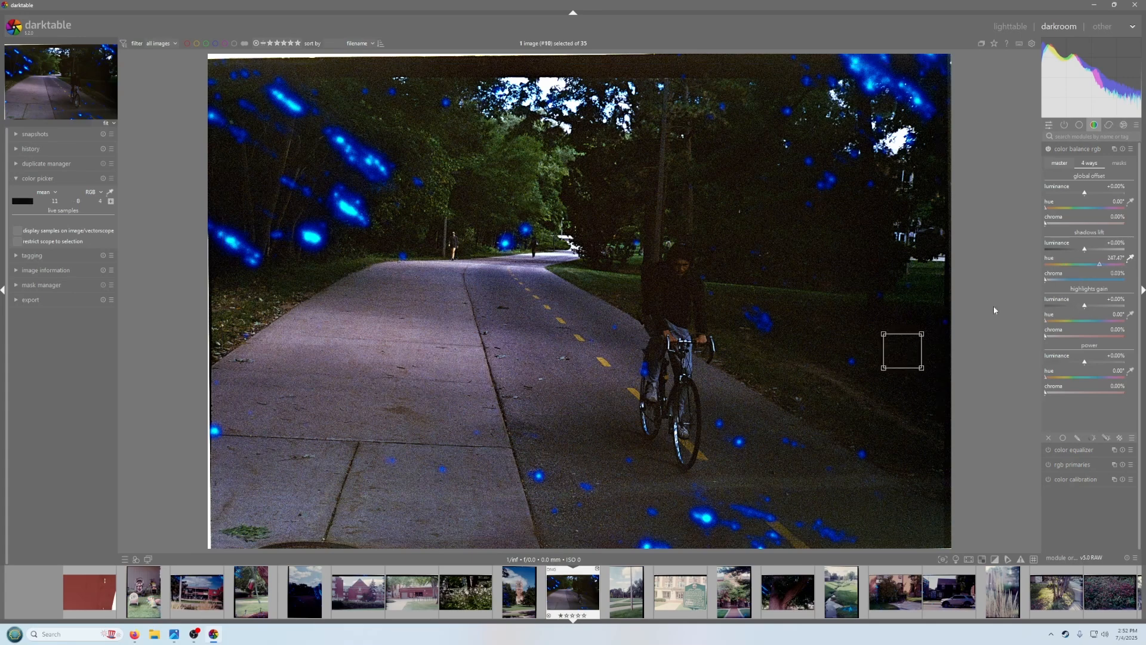
click(1045, 279)
mouse_move(1045, 289)
mouse_down()
mouse_move(1053, 297)
mouse_move(1038, 297)
mouse_move(1051, 300)
mouse_up()
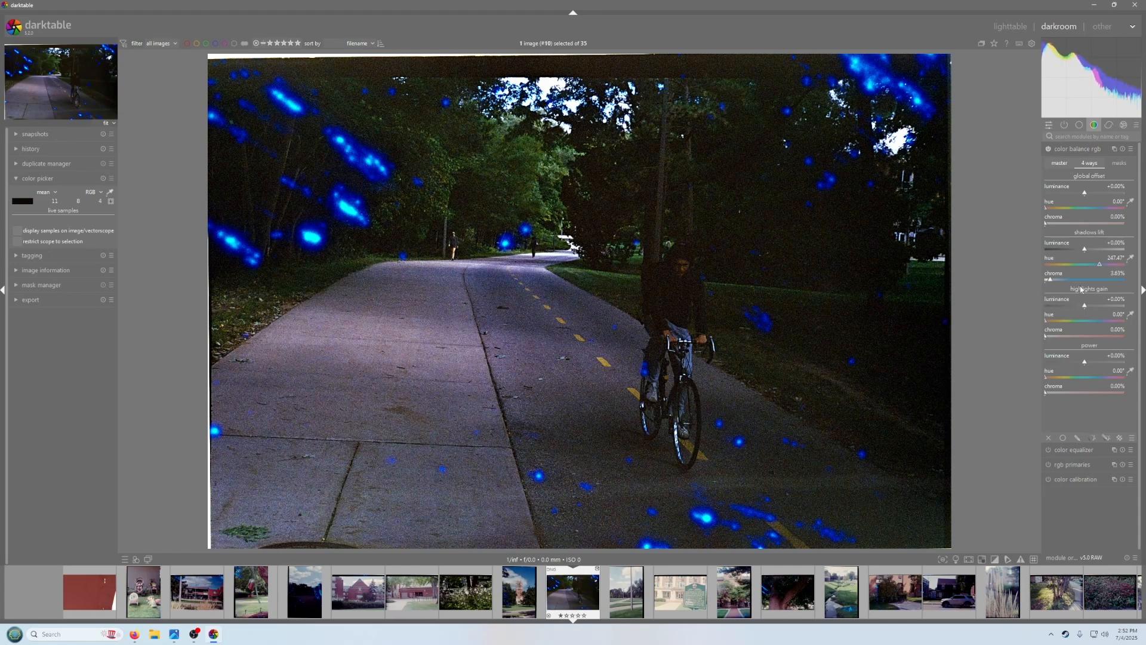
click(1130, 259)
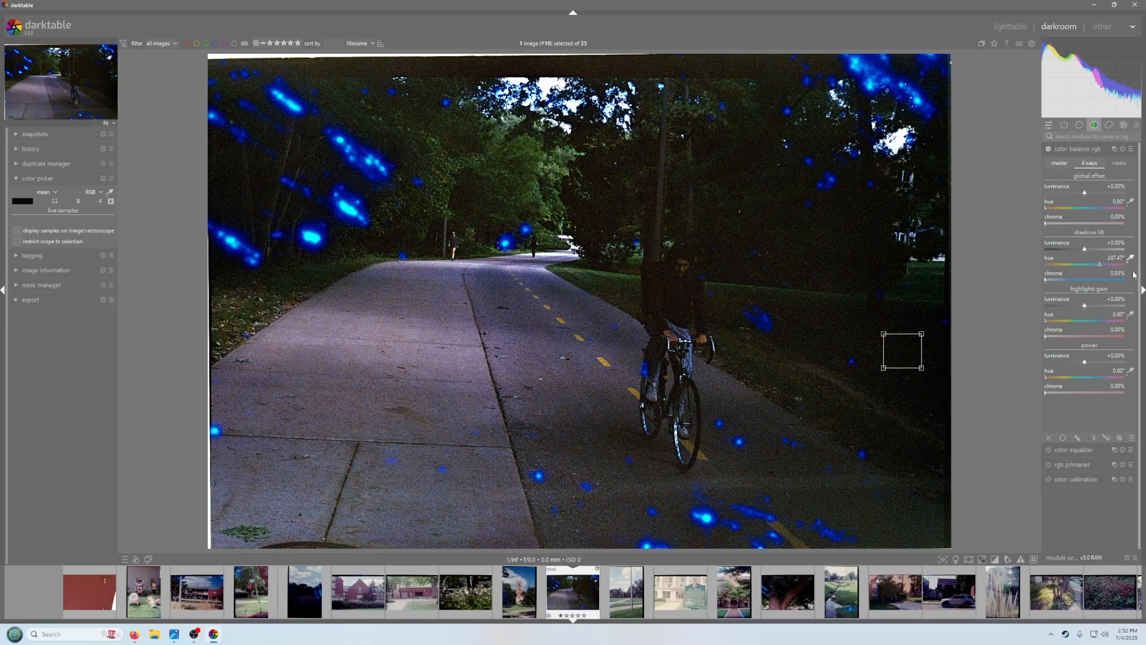
Toggle color balance rgb to compare the result and collapse the module
click(1048, 149)
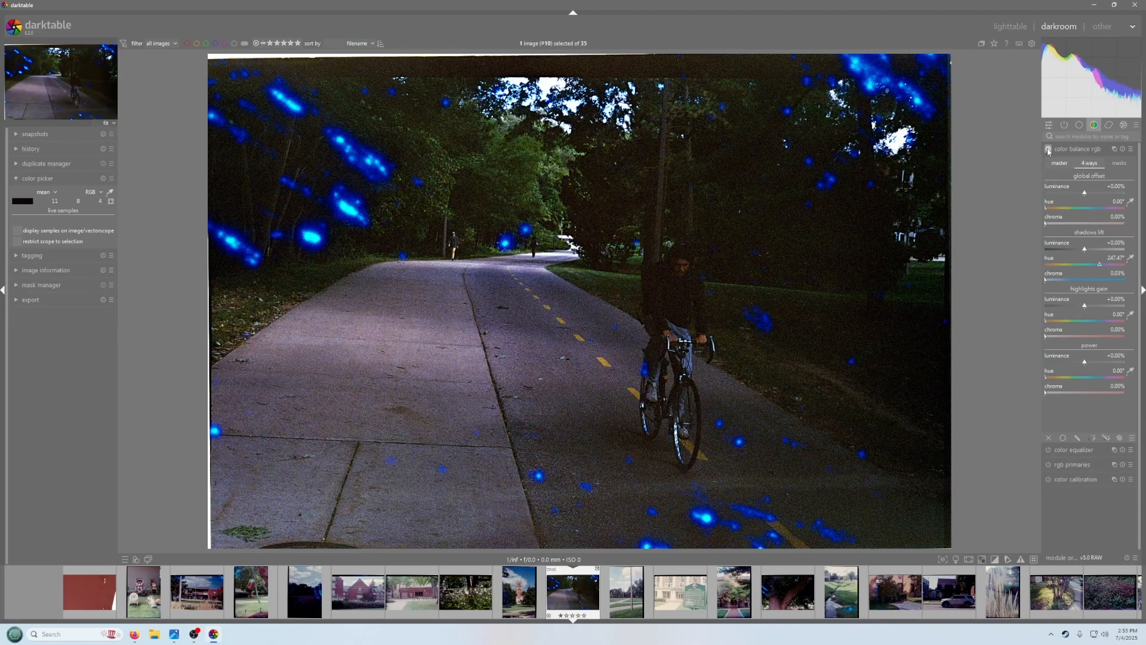
click(1080, 150)
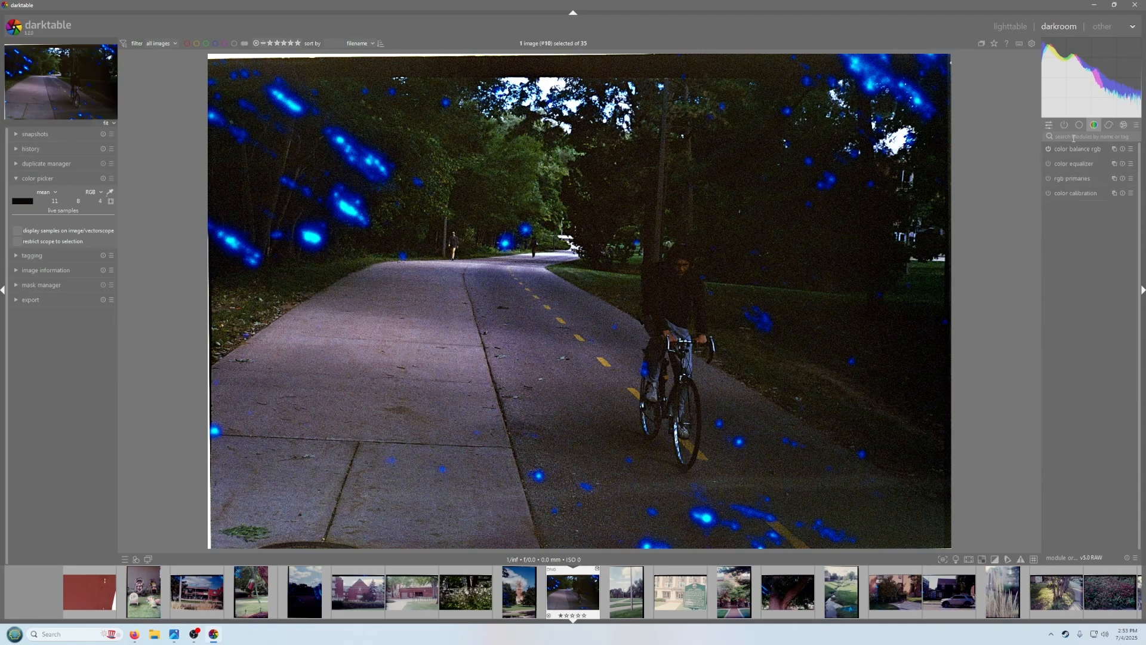
Search the active modules for local contrast and enable it with its default settings
click(1063, 125)
click(1073, 139)
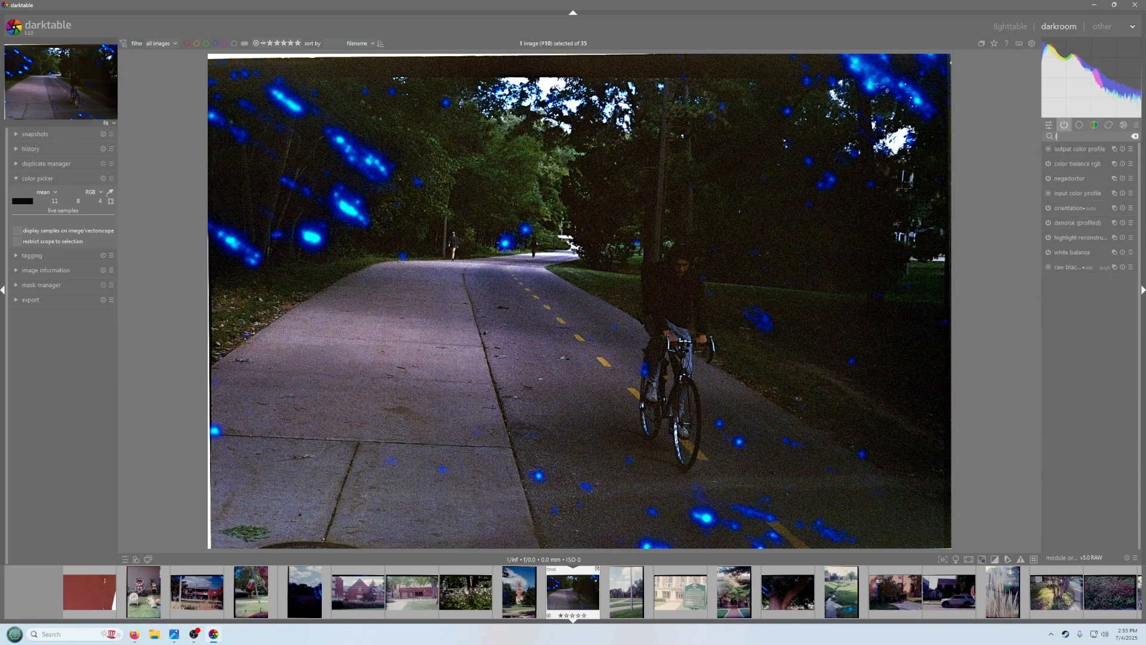
text(loca)
click(1048, 148)
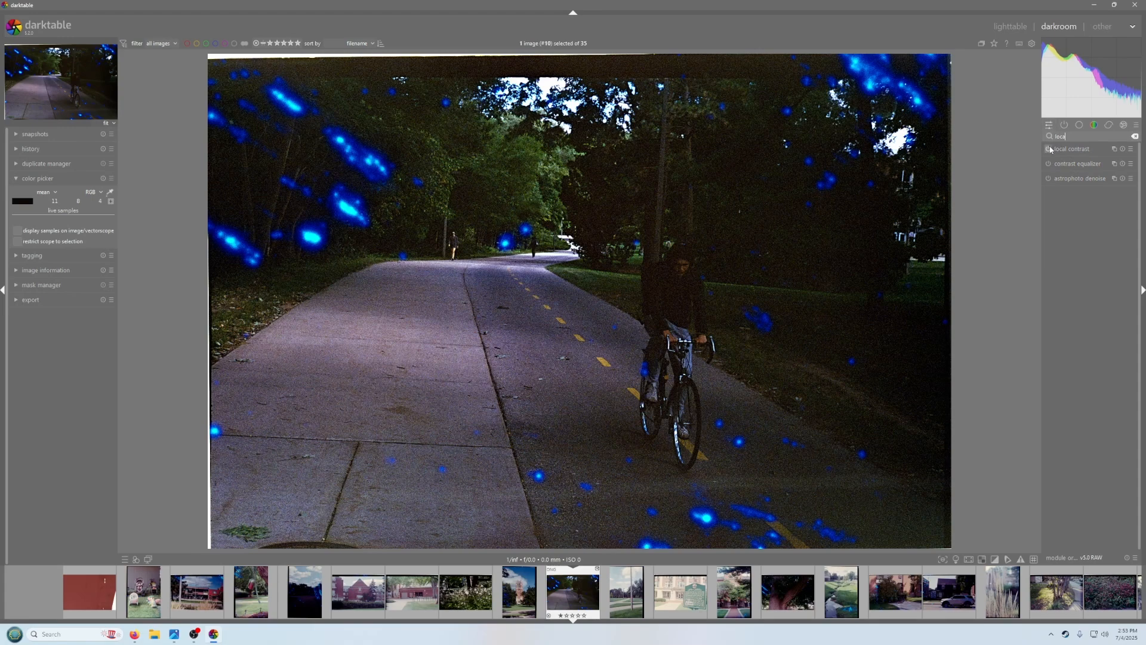
click(1068, 150)
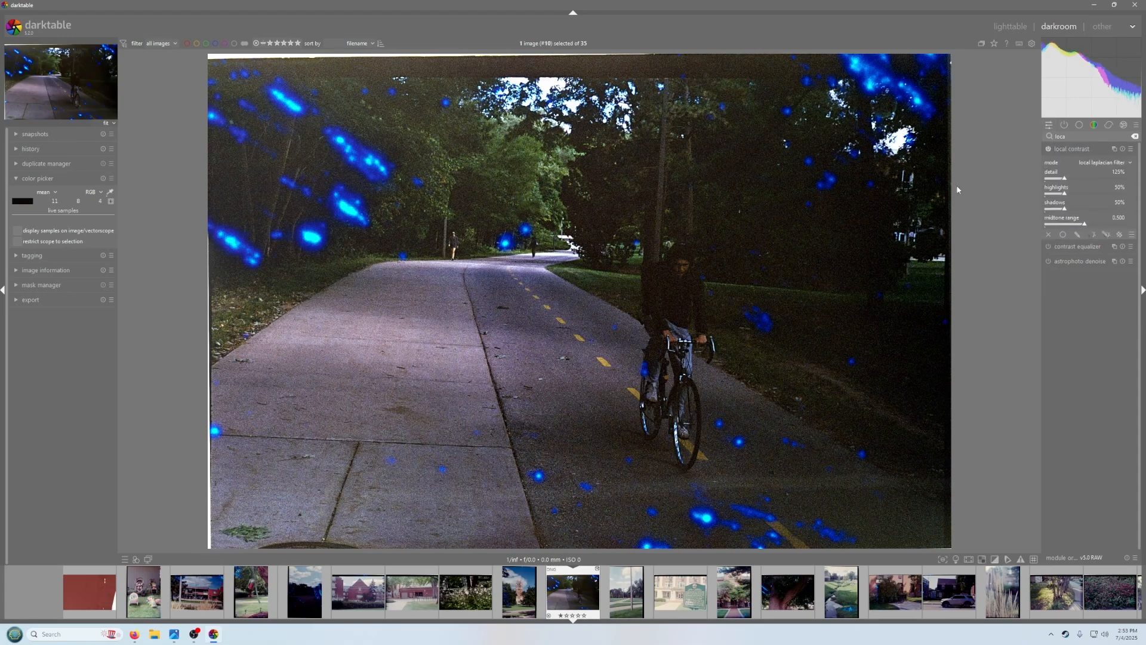
click(1066, 150)
Toggle local contrast on and off repeatedly to compare its effect on the image
click(1048, 149)
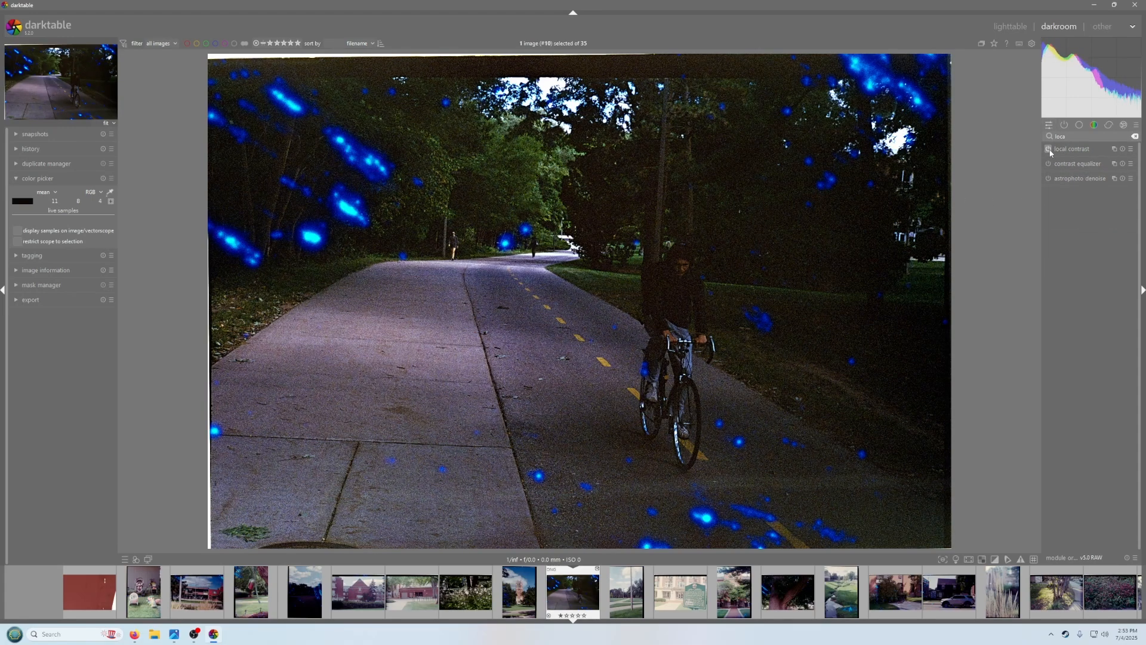
click(1048, 149)
click(1048, 149)
click(1049, 149)
click(1049, 149)
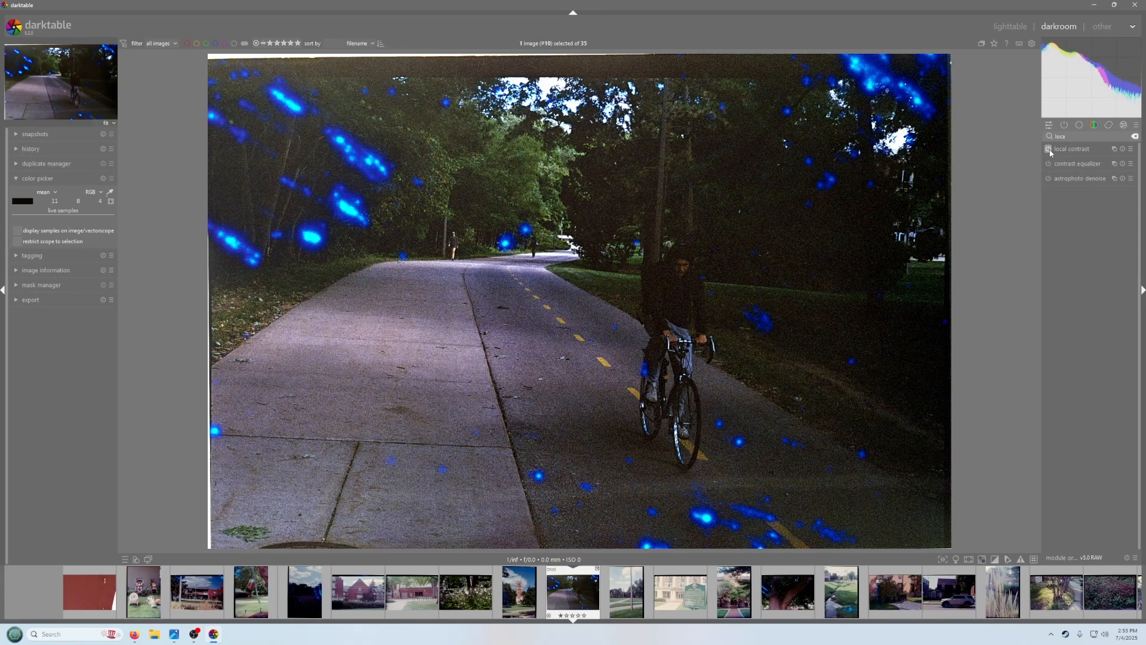
click(1049, 149)
click(1049, 149)
click(1048, 149)
click(1049, 150)
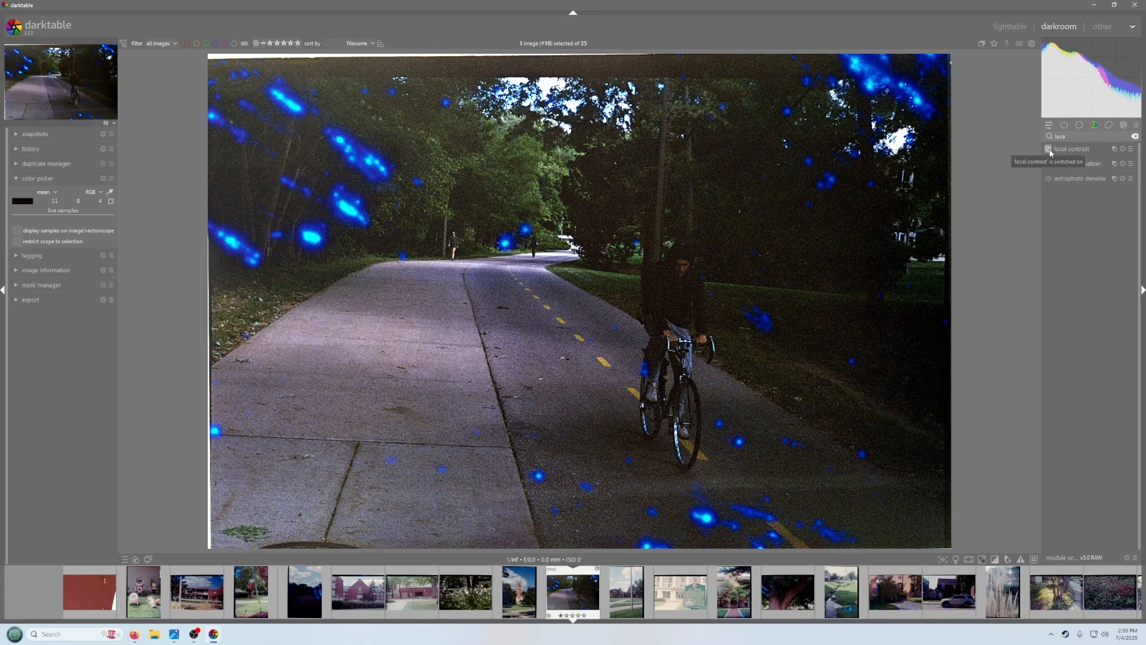
click(1049, 149)
click(1049, 150)
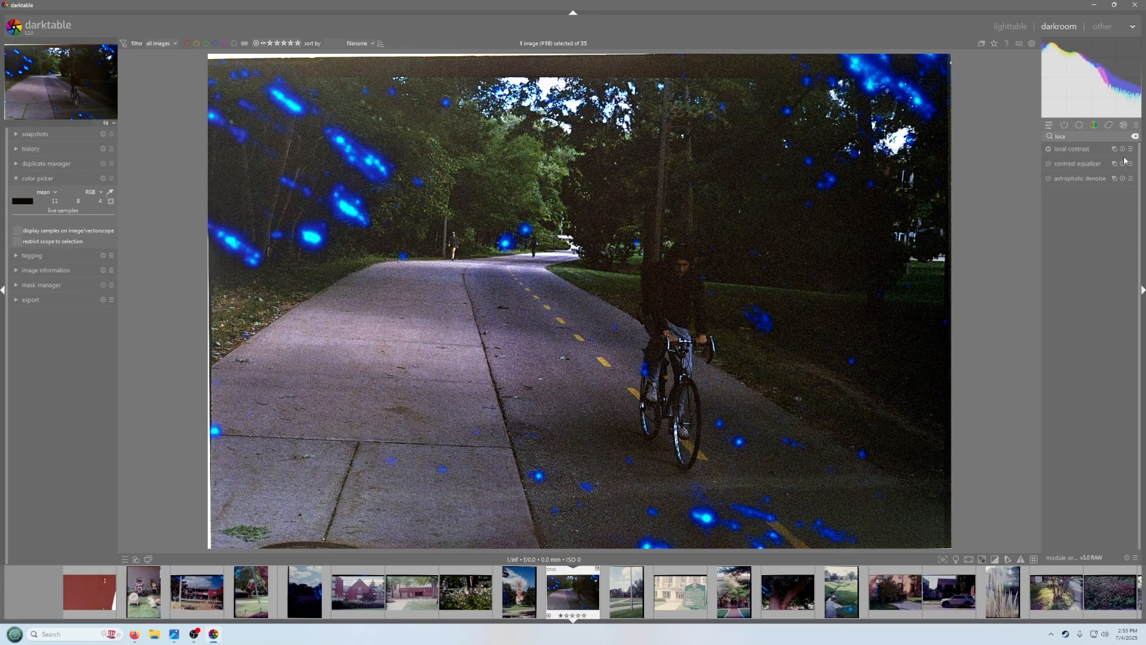
click(1083, 154)
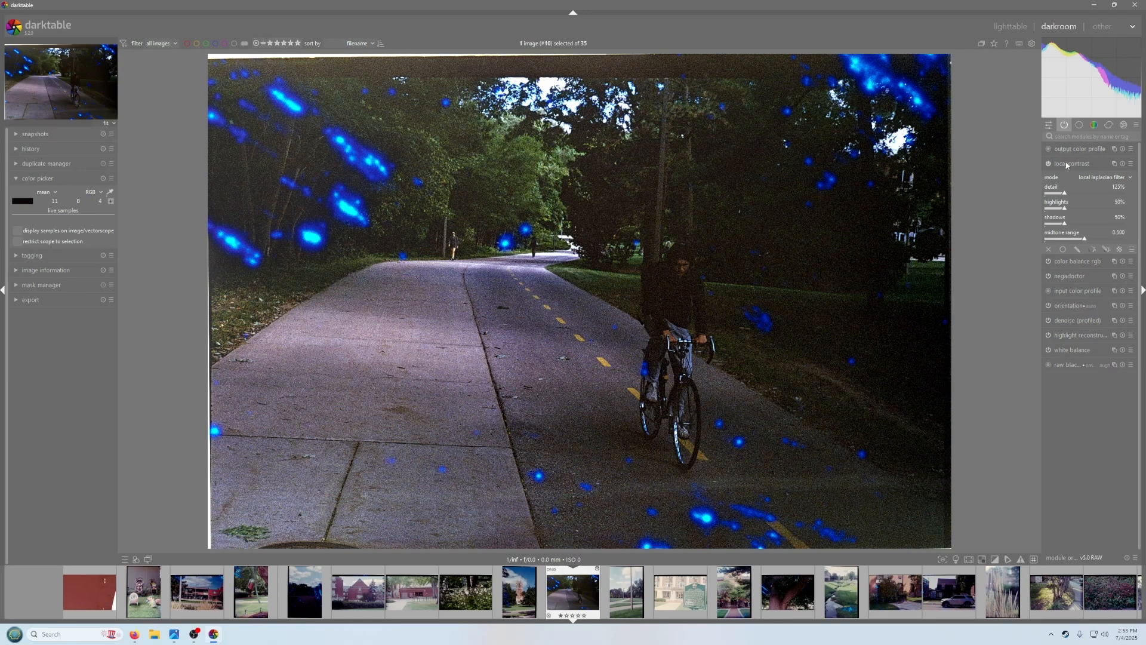
click(1067, 165)
Search for the crop module and trim the top, left and right edges to remove the film borders
click(1081, 140)
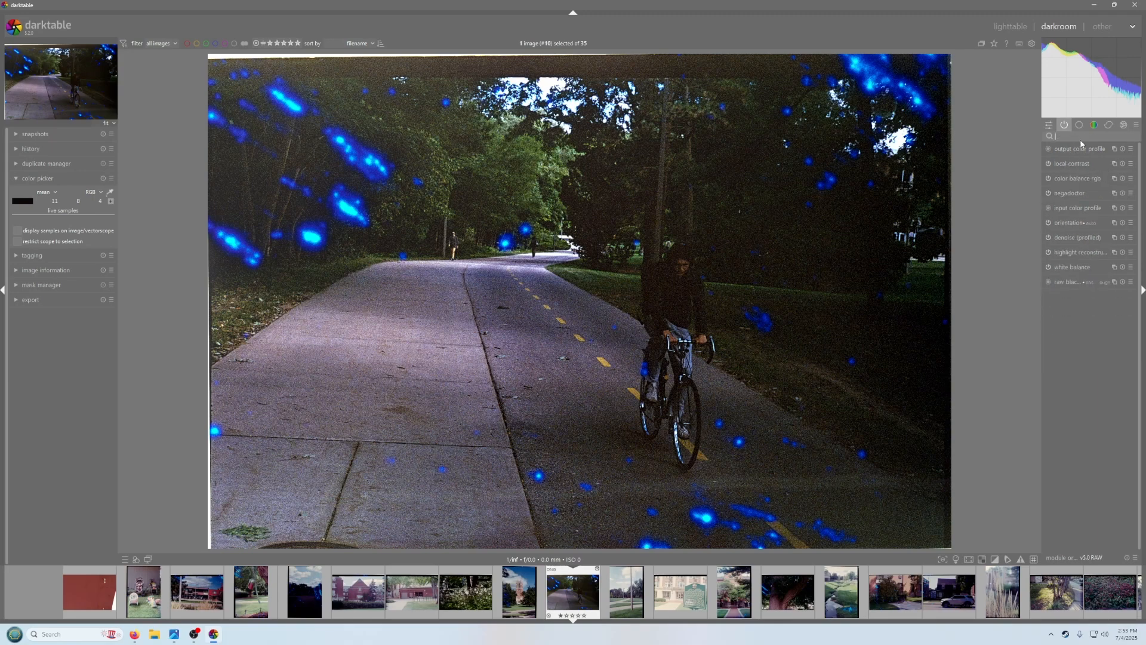
text(crop)
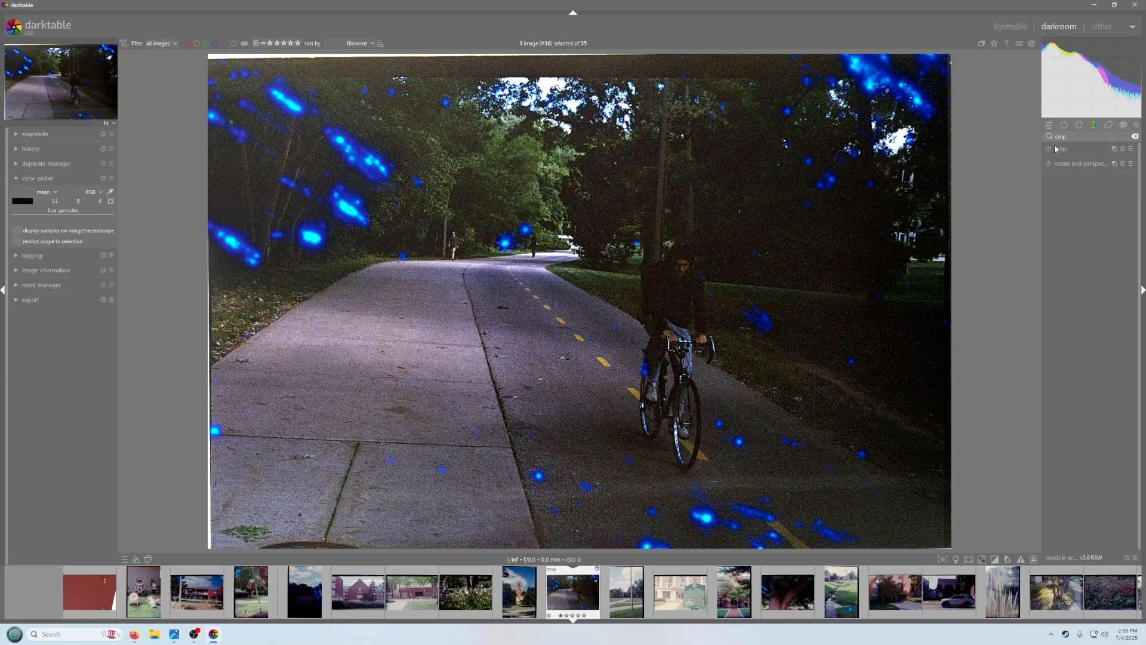
click(1058, 148)
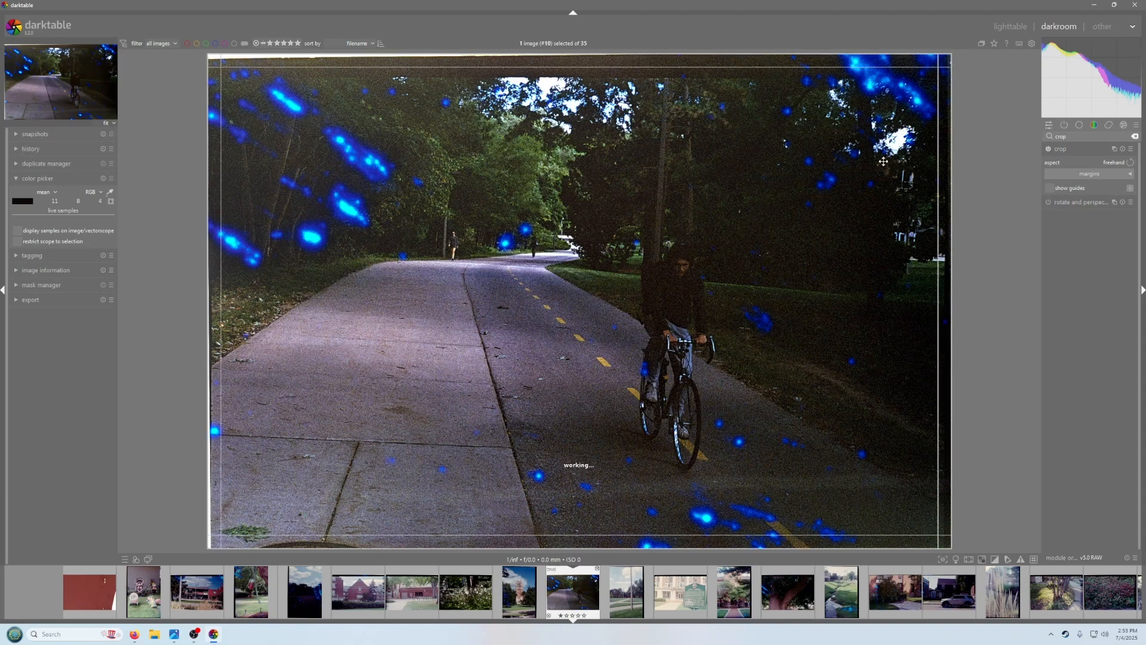
drag(502, 58, 500, 83)
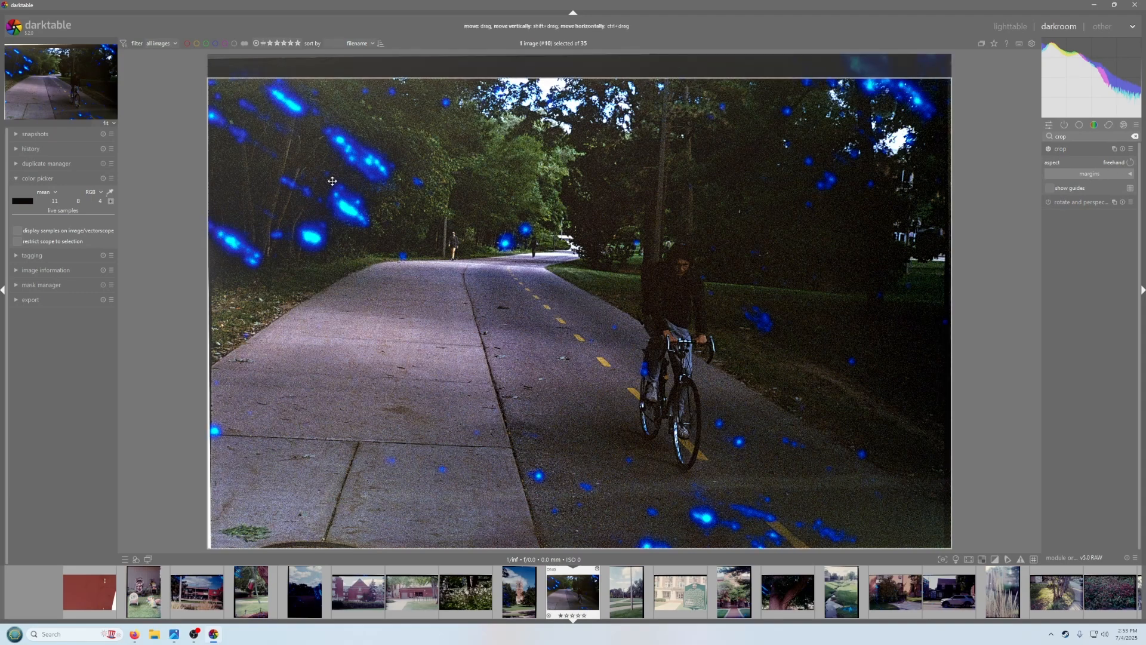
drag(222, 209, 216, 215)
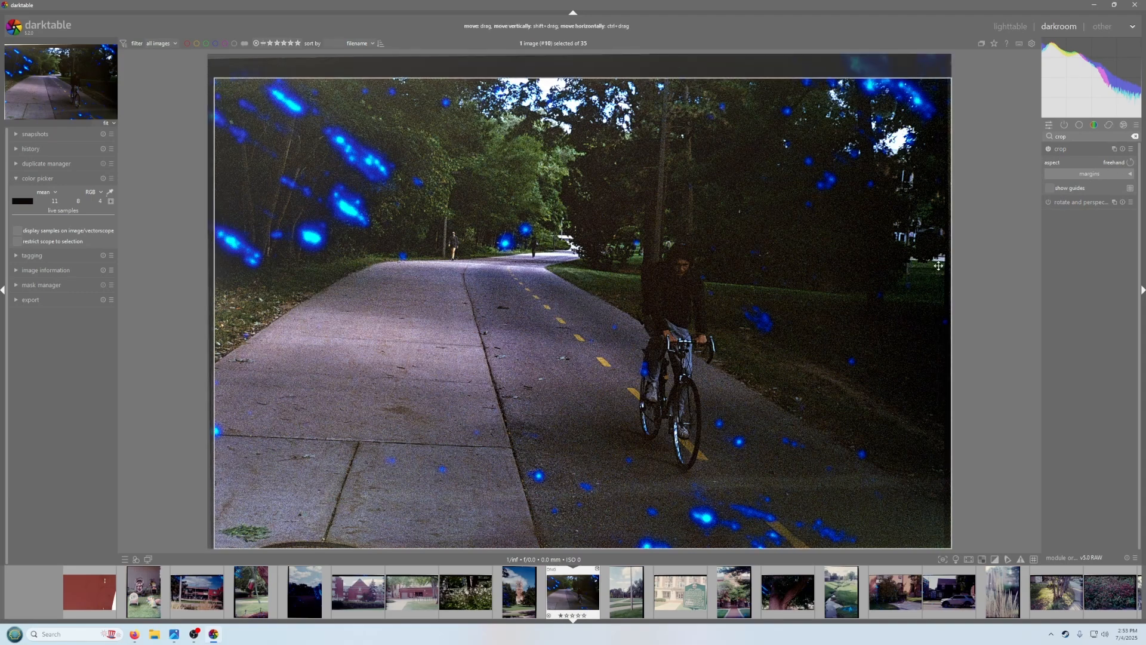
drag(938, 266, 928, 265)
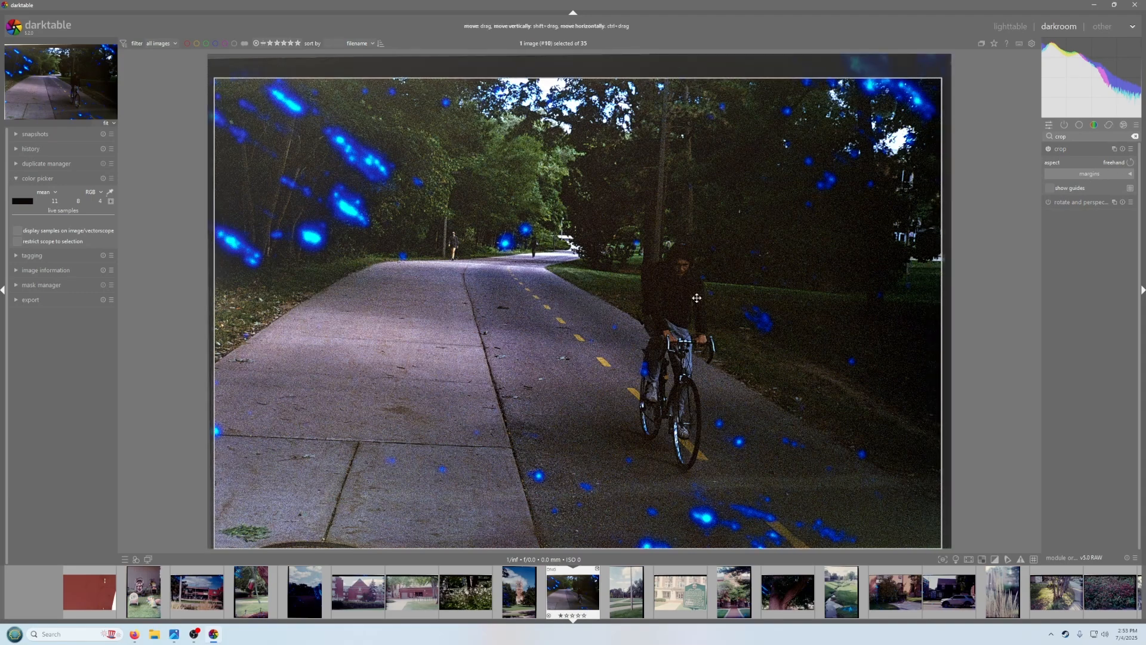
click(1066, 150)
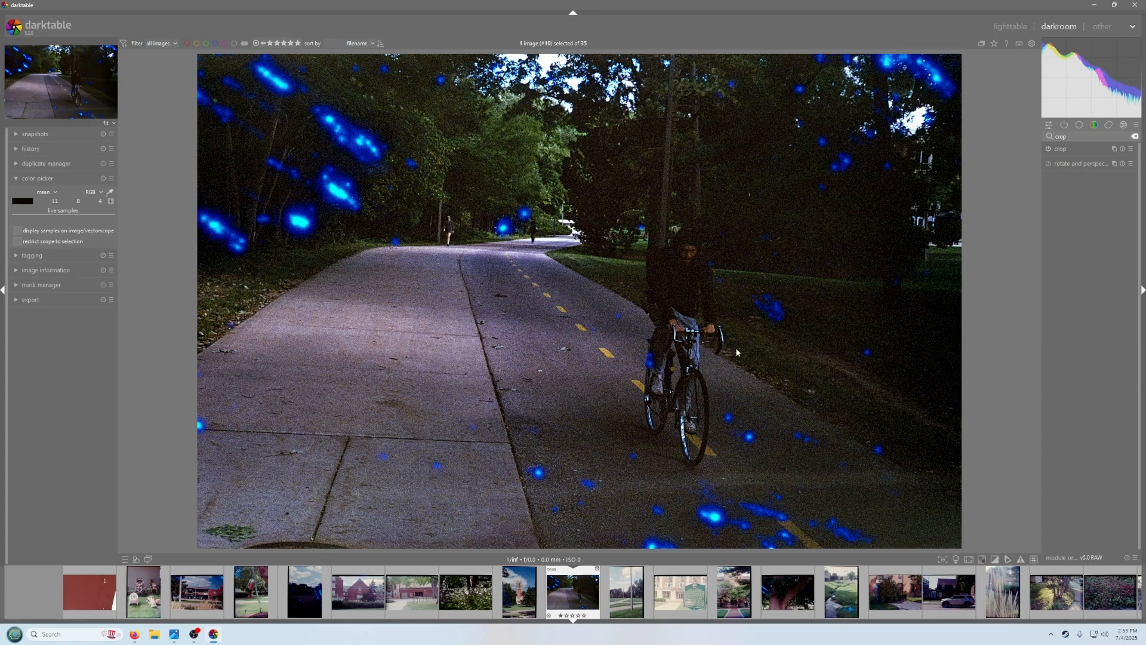
Switch to the lighttable and scroll through the roll's thumbnails
click(1010, 26)
scroll(776, 388, down, 4)
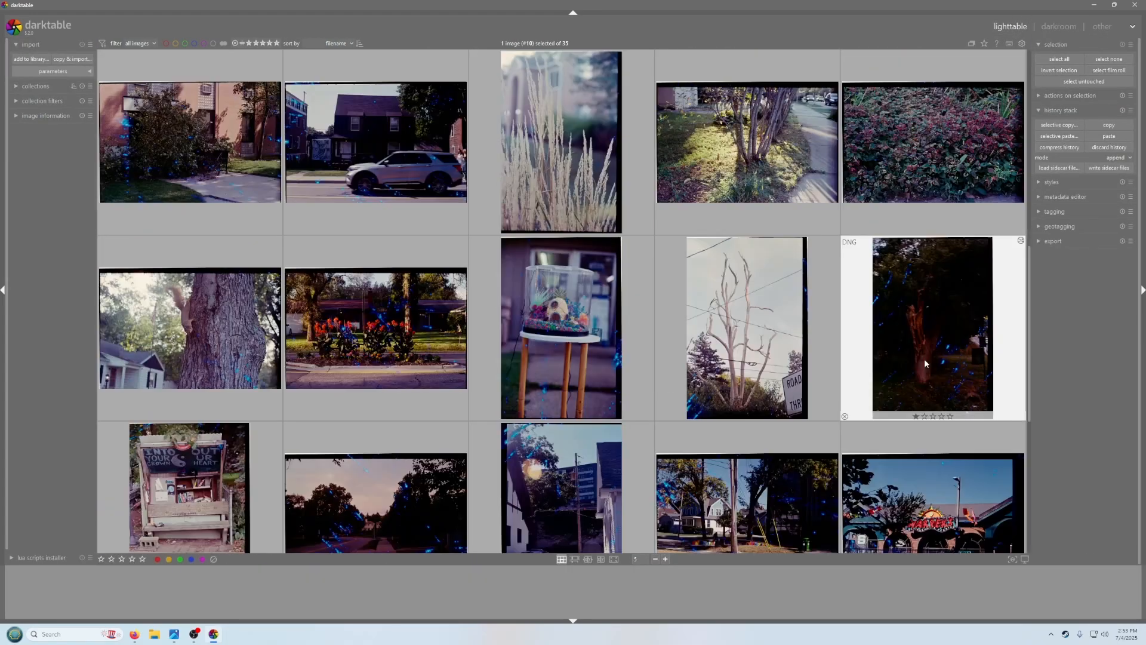
scroll(695, 340, up, 3)
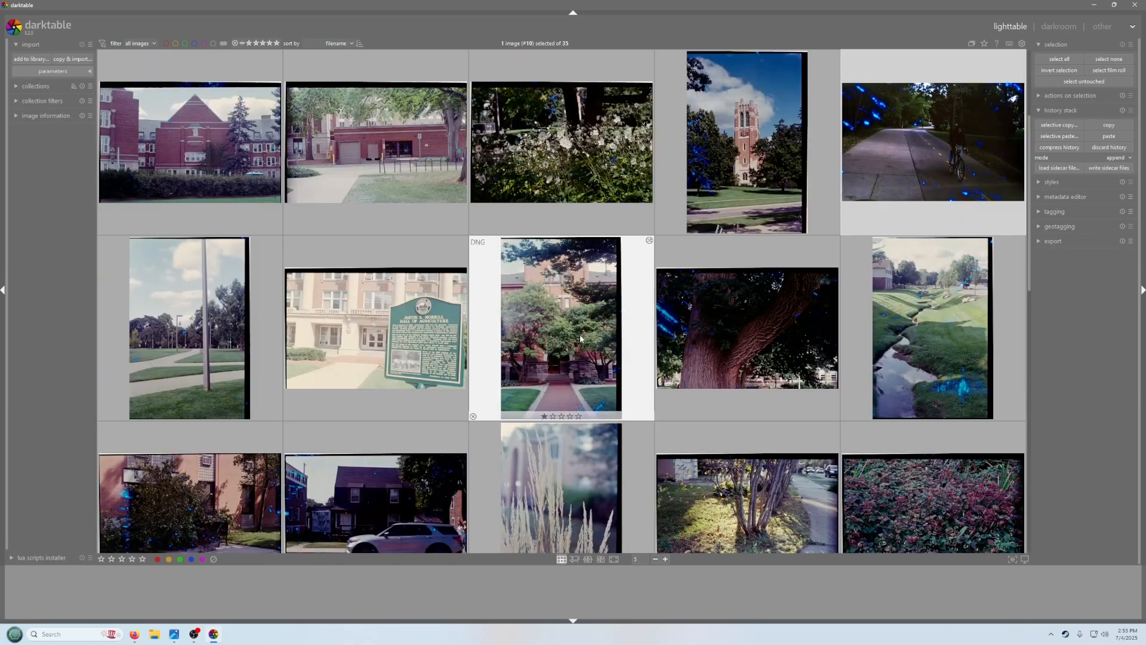
scroll(567, 331, down, 3)
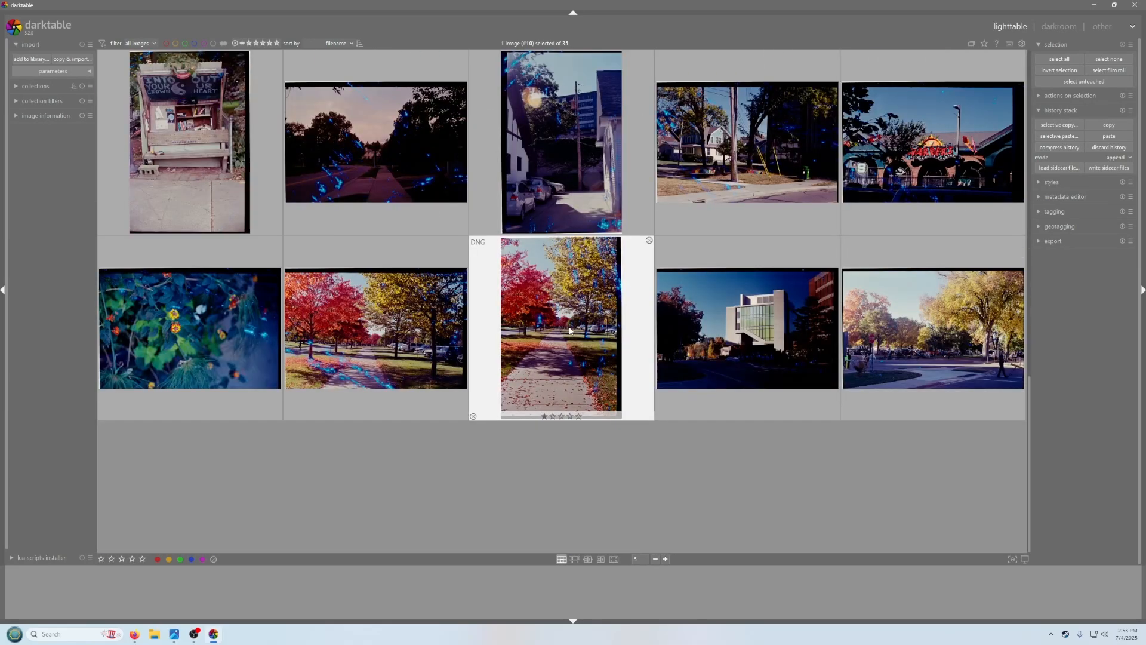